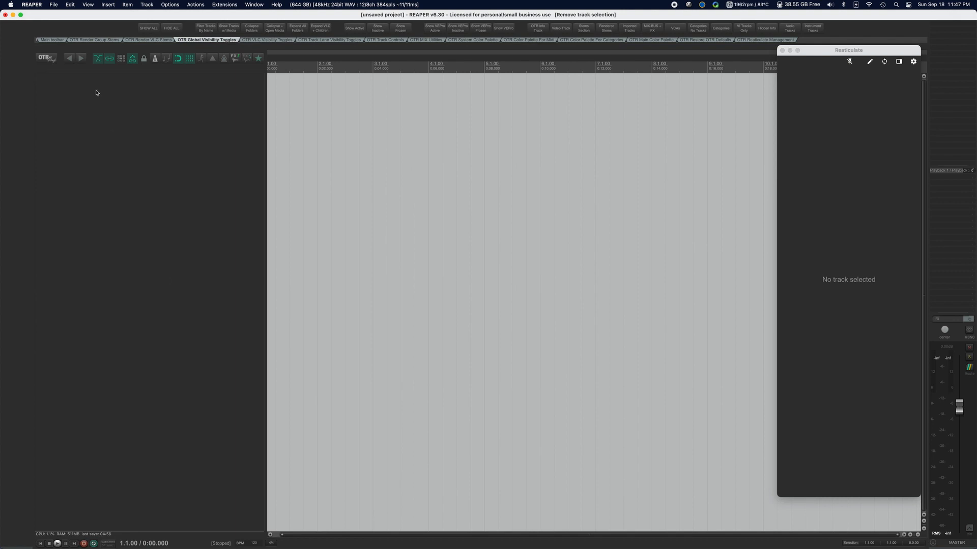
# - Create a project from the template "Orchestral Tools - Full OTR Project for Berlin Orchestra Created with Berklee (local)" without saving the current one
pyautogui.click(54, 4)
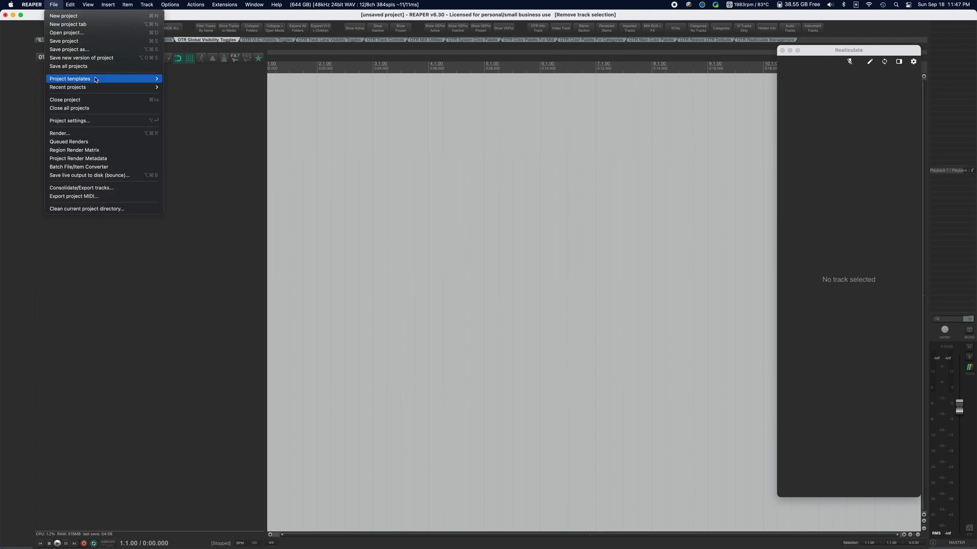
pyautogui.moveTo(153, 78)
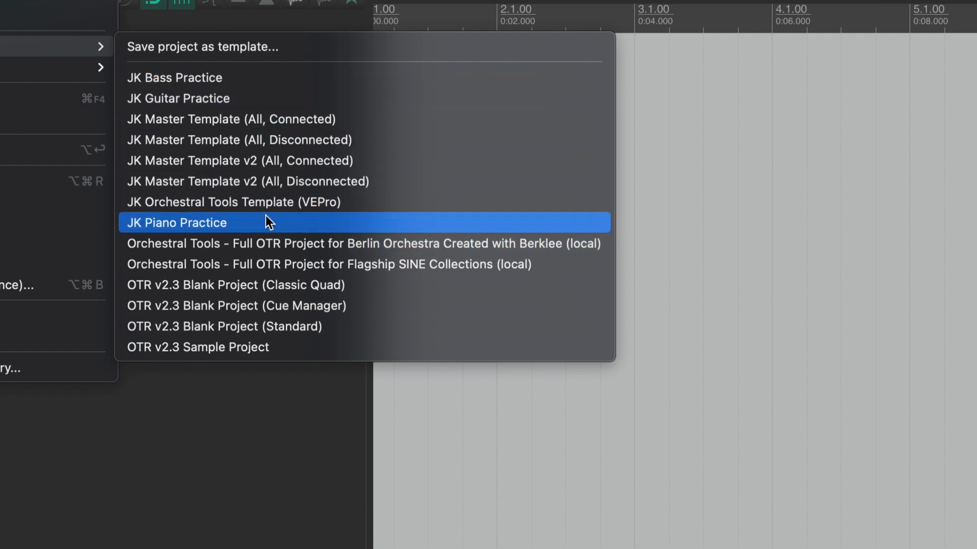
pyautogui.click(291, 249)
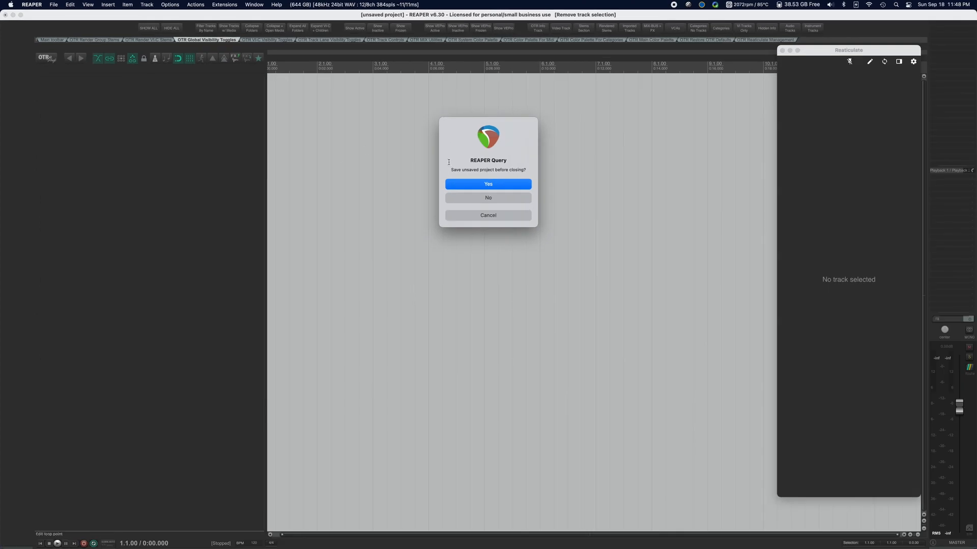
pyautogui.click(508, 198)
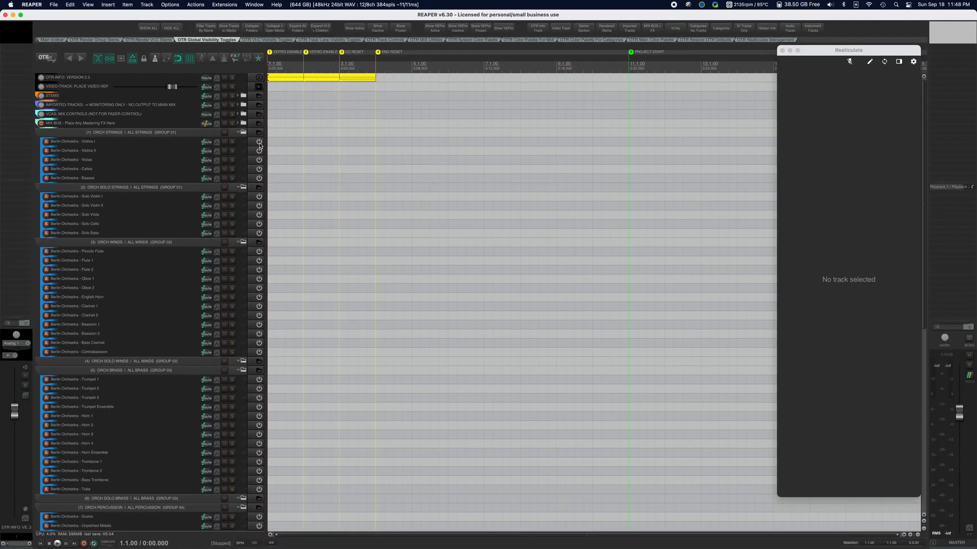
# - Activate the Berlin Orchestra - Violins I track so its Reaticulate articulations can be used
pyautogui.click(155, 146)
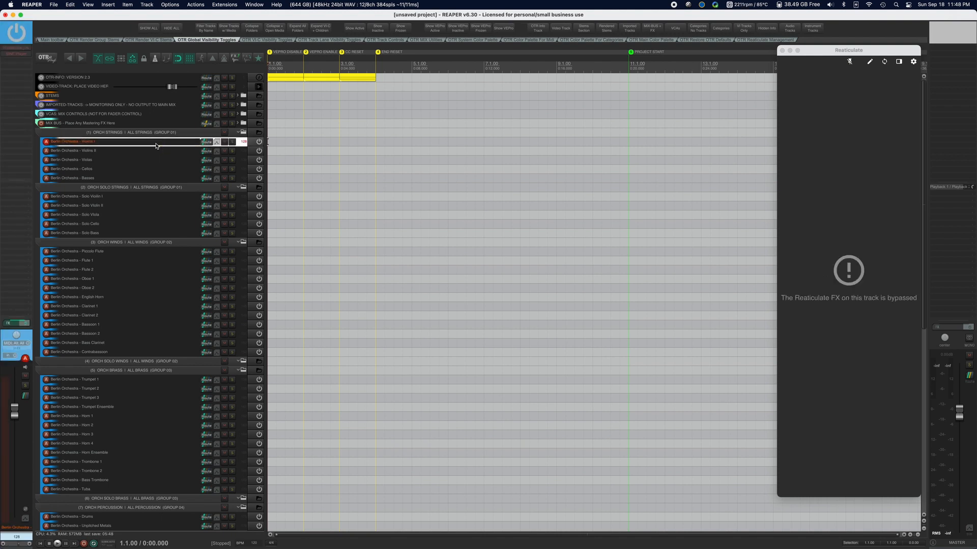
pyautogui.press('e')
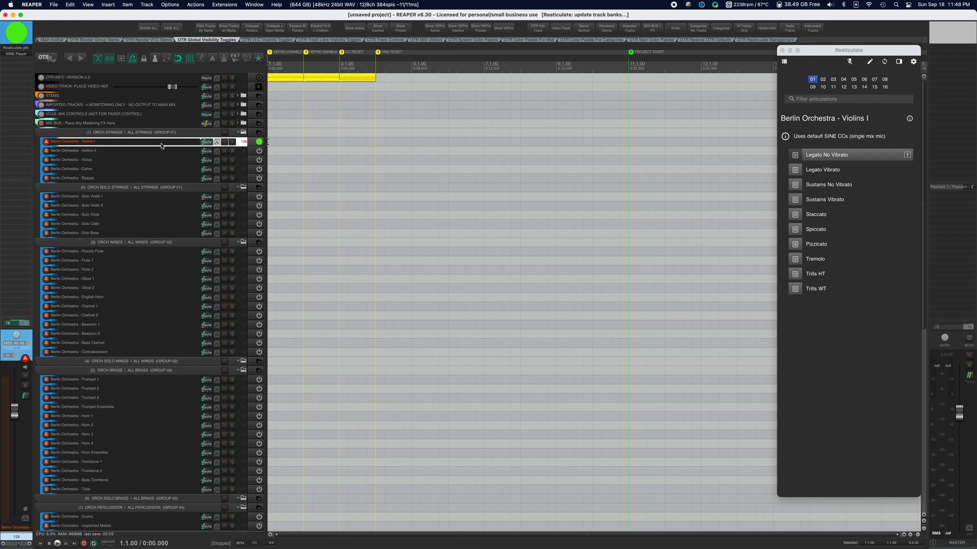
pyautogui.click(900, 173)
pyautogui.click(900, 183)
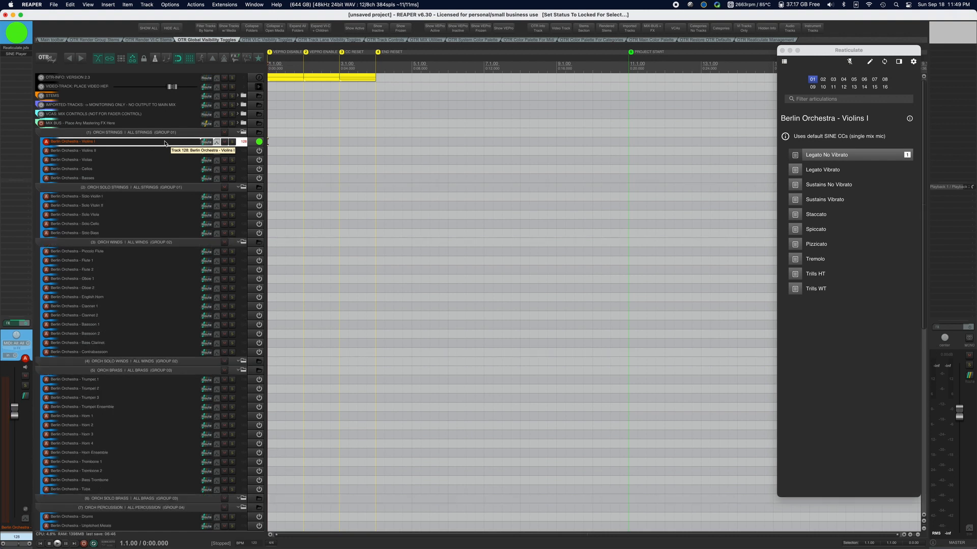
# - Hide all instrument groups, and toggle groups so the orchestral strings appear with the winds and with the brass
pyautogui.press('h')
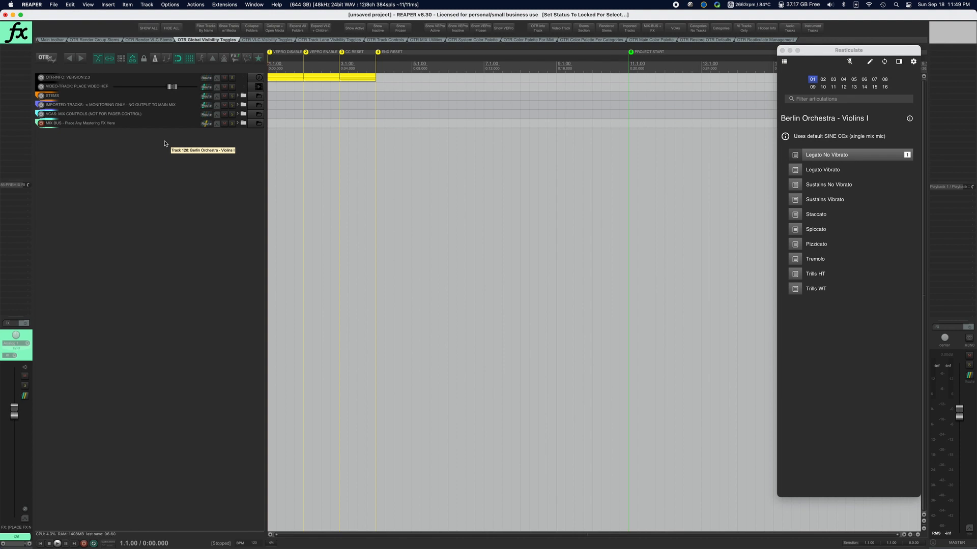
pyautogui.press('h')
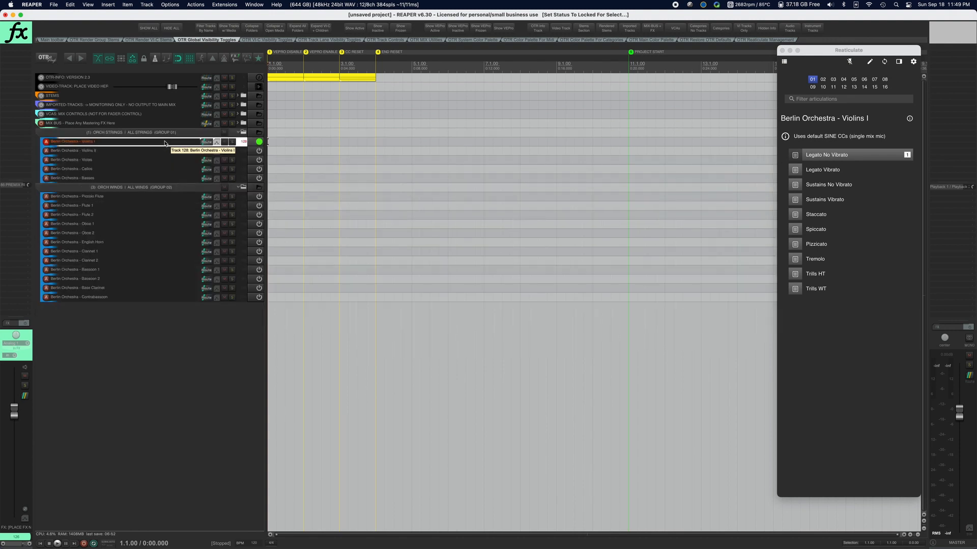
pyautogui.press('3')
pyautogui.press('4')
pyautogui.press('4')
pyautogui.press('5')
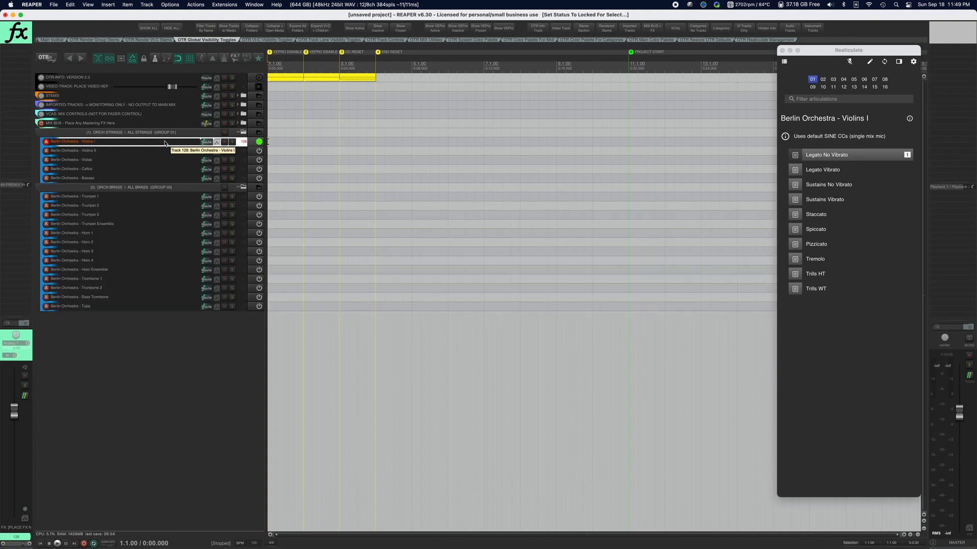
# - Isolate the orchestral strings group by hiding the brass, and show all instrument groups again
pyautogui.press('5')
pyautogui.press('1')
pyautogui.press('1')
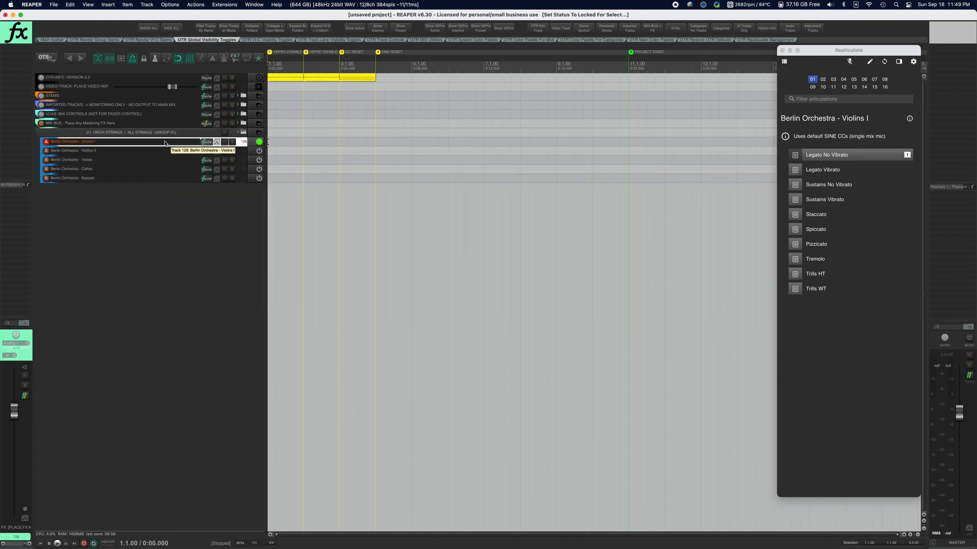
pyautogui.press('1')
pyautogui.press('0')
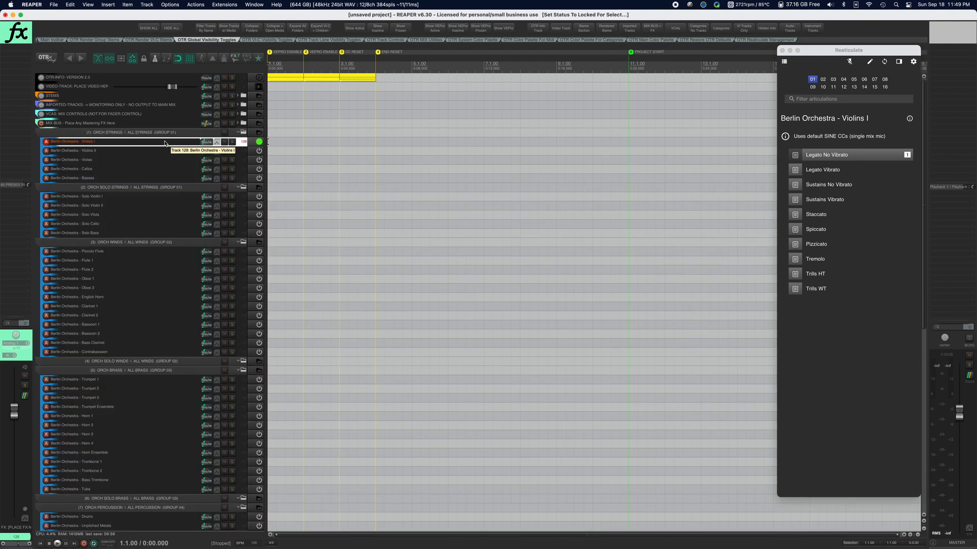
pyautogui.hscroll(3, 167, 140)
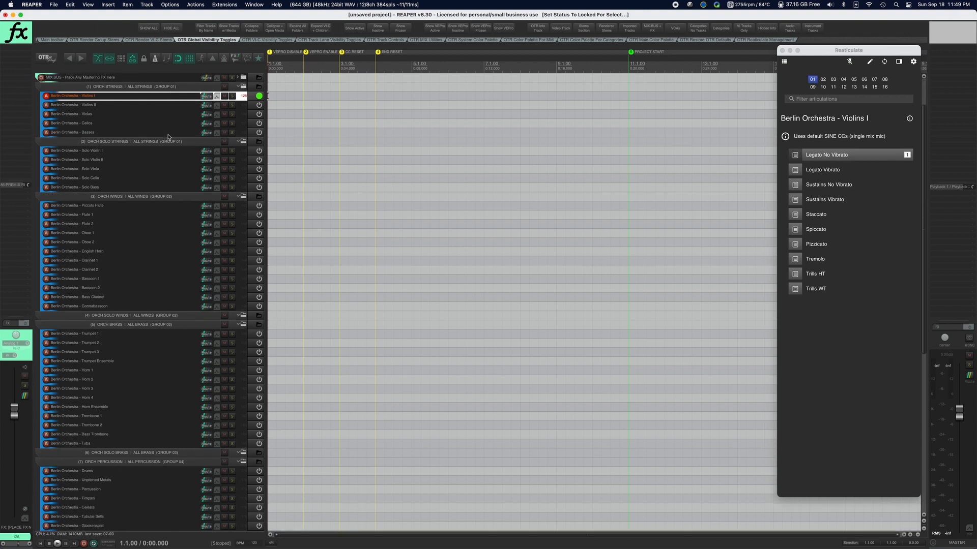
pyautogui.hscroll(3, 170, 137)
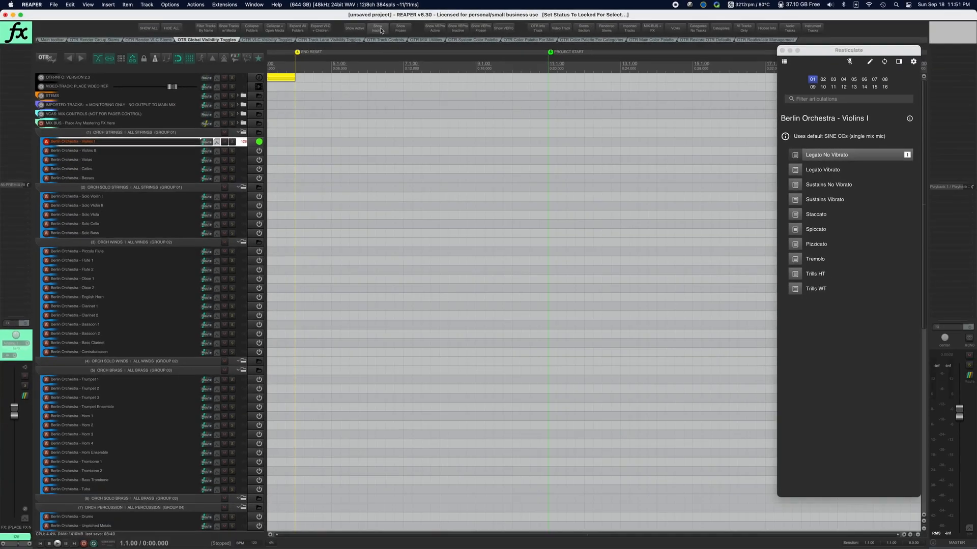
# - Limit the track list to active, inactive and frozen tracks one after another, and show all tracks again
pyautogui.click(351, 31)
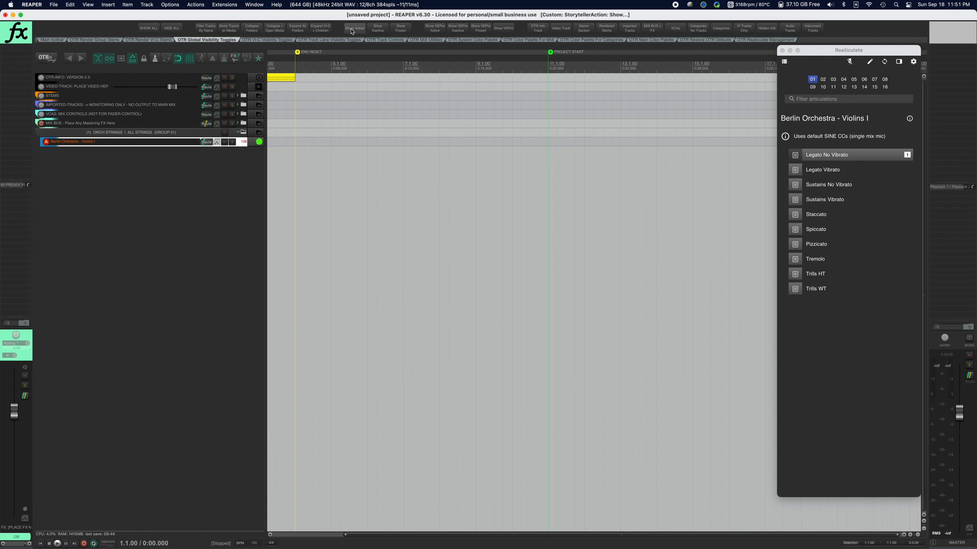
pyautogui.click(381, 30)
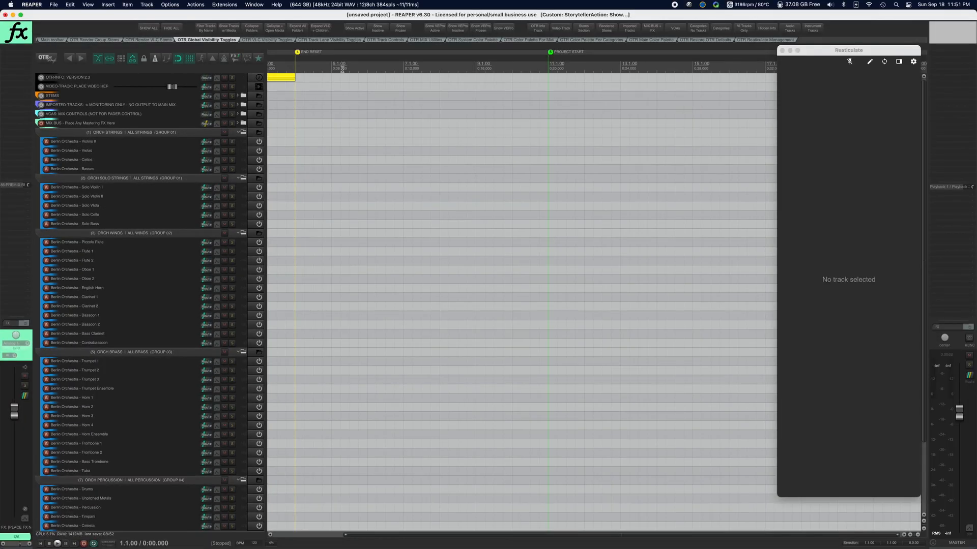
pyautogui.click(398, 31)
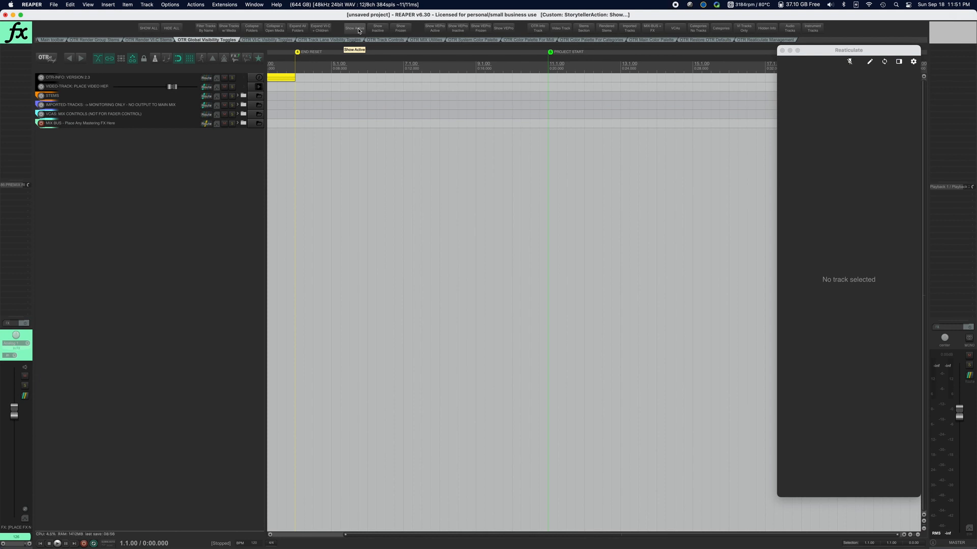
pyautogui.click(141, 28)
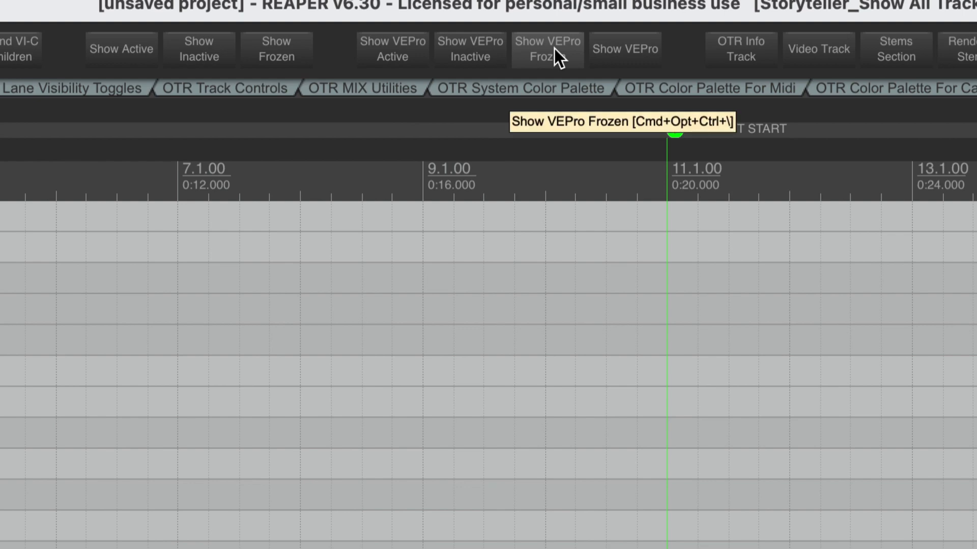
pyautogui.click(621, 48)
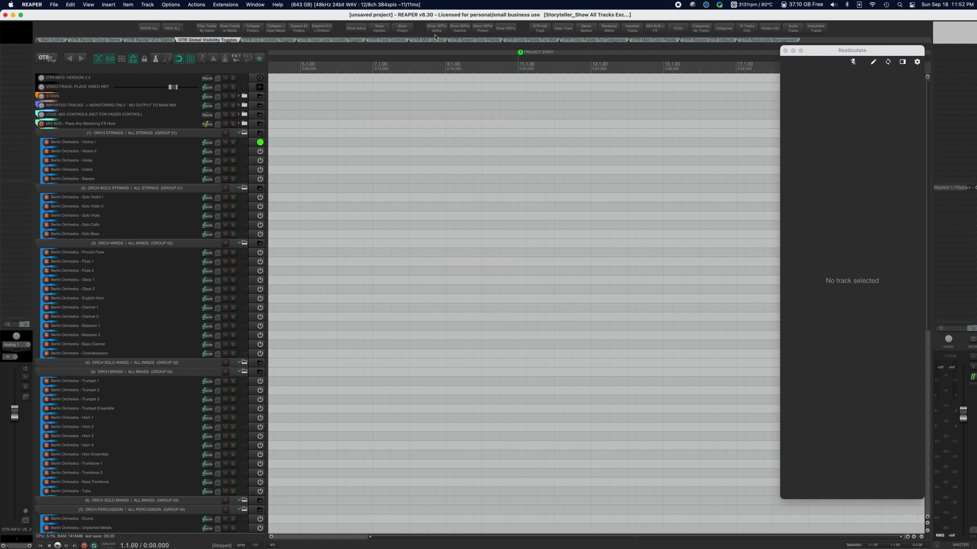
# - Filter the tracks by the name "bass" with the strict whole-word filter on
pyautogui.click(203, 32)
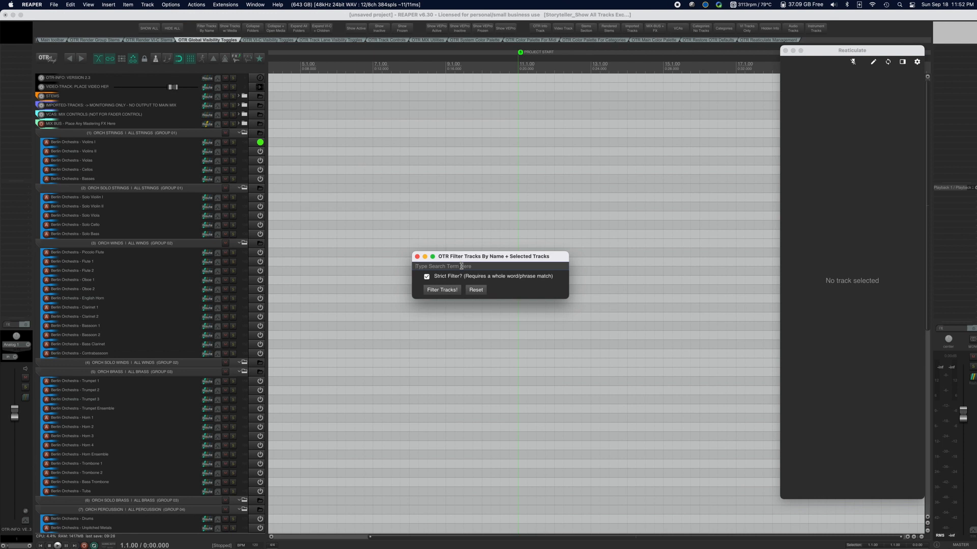
pyautogui.write('bass')
pyautogui.click(441, 289)
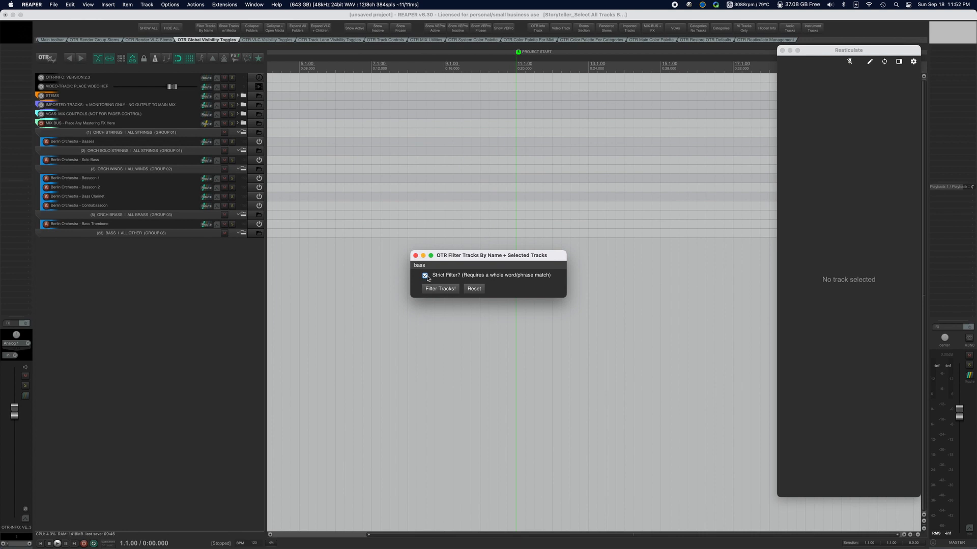
# - Filter the tracks for "bass" with strict matching off, and examine the solo brass, ethnic brass, booms and drops, and background vocals folders
pyautogui.click(429, 277)
pyautogui.click(440, 289)
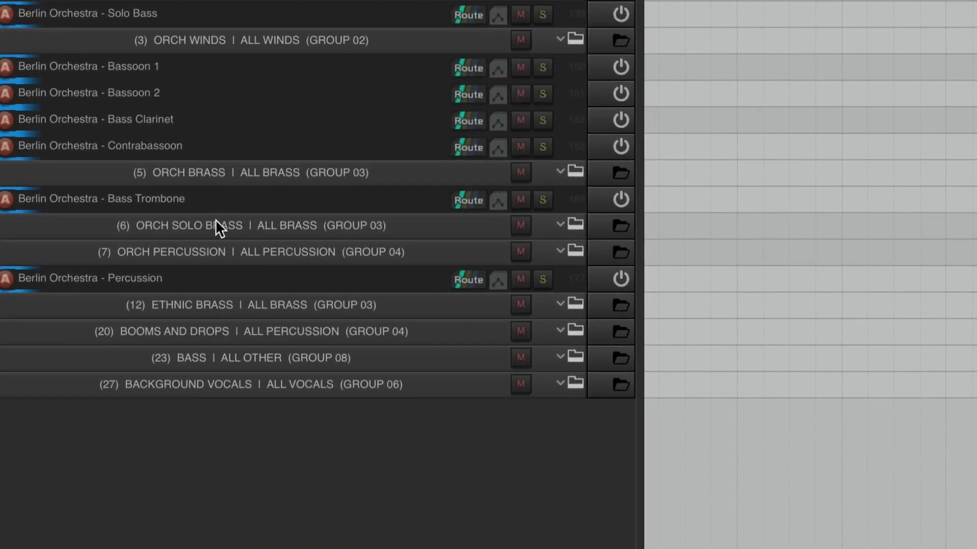
pyautogui.click(227, 224)
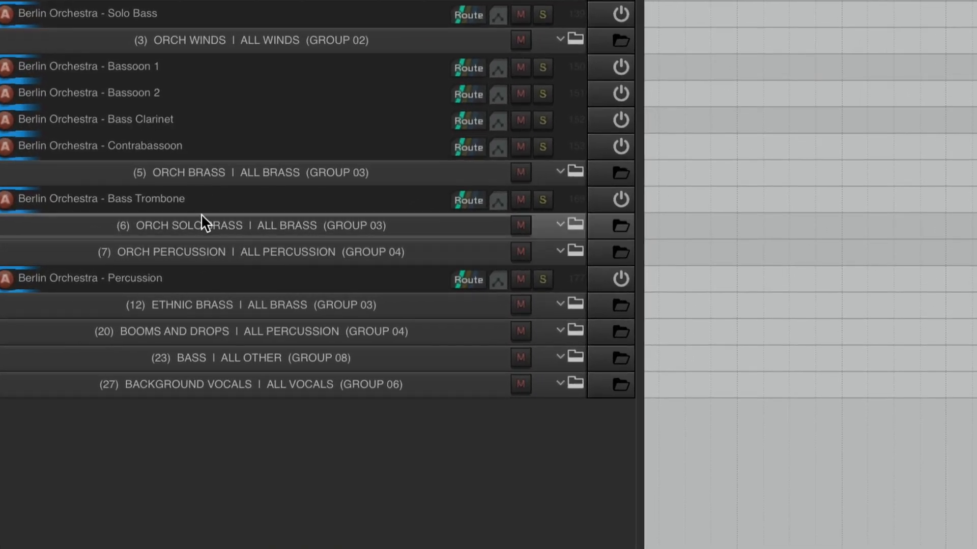
pyautogui.click(215, 306)
pyautogui.click(221, 333)
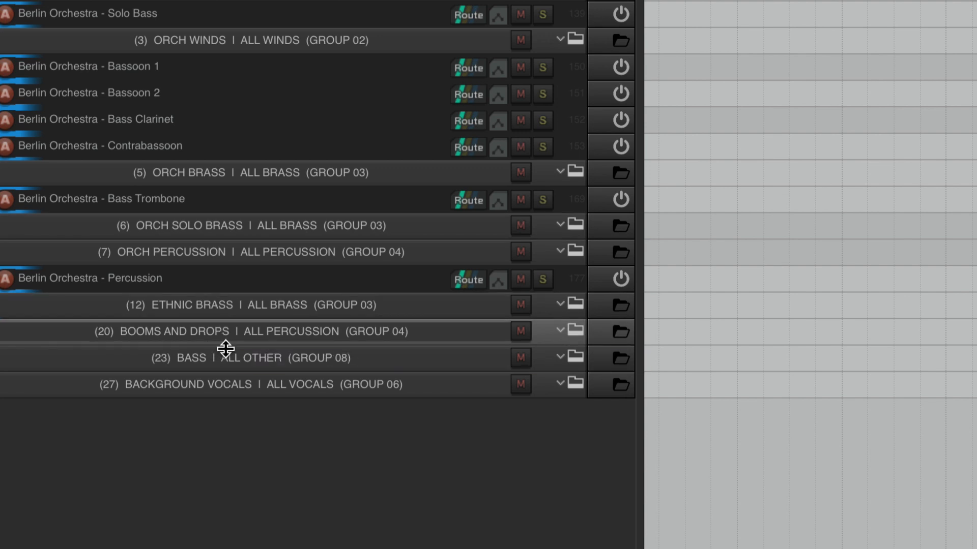
pyautogui.click(224, 384)
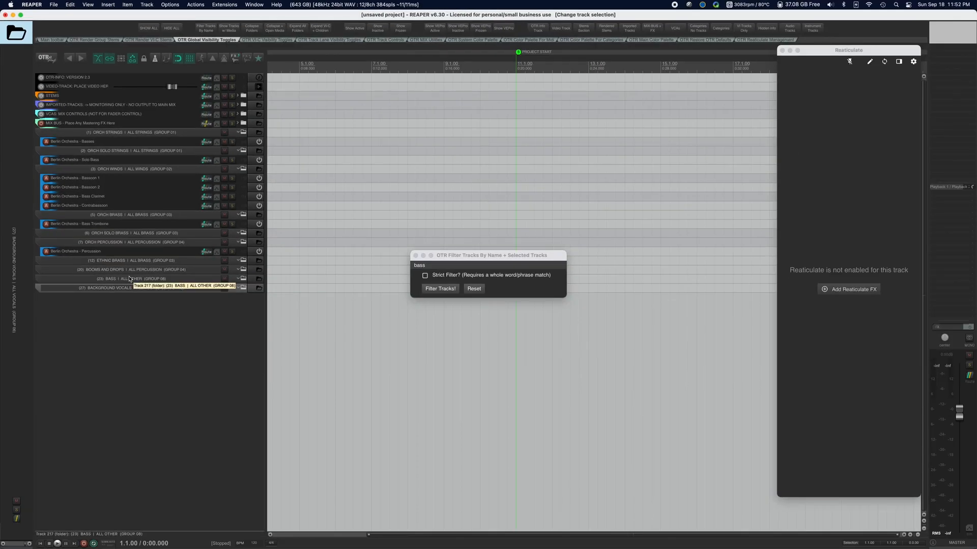
# - Turn strict matching back on and filter the tracks for "bass" again
pyautogui.click(442, 278)
pyautogui.click(433, 288)
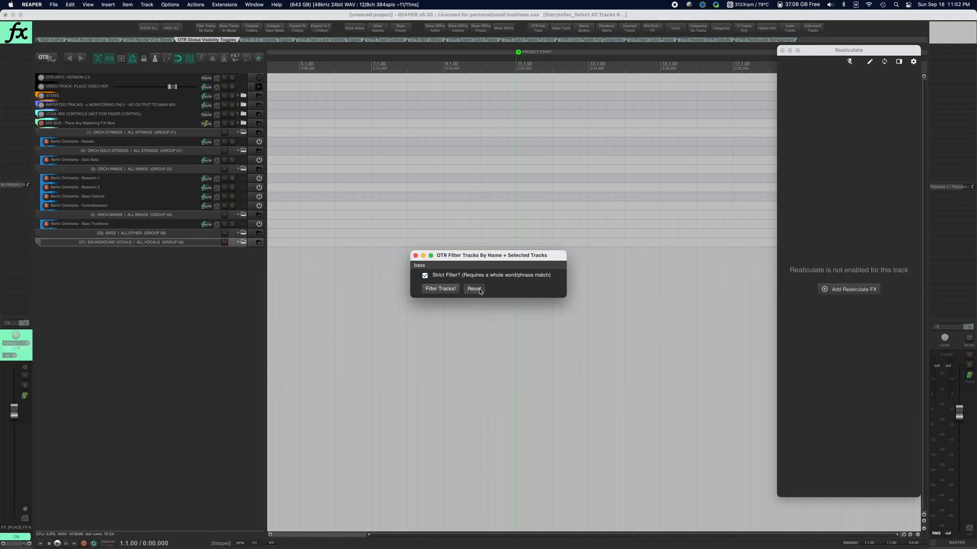
# - Reset the name filter to show all tracks, and close the filter window
pyautogui.click(479, 290)
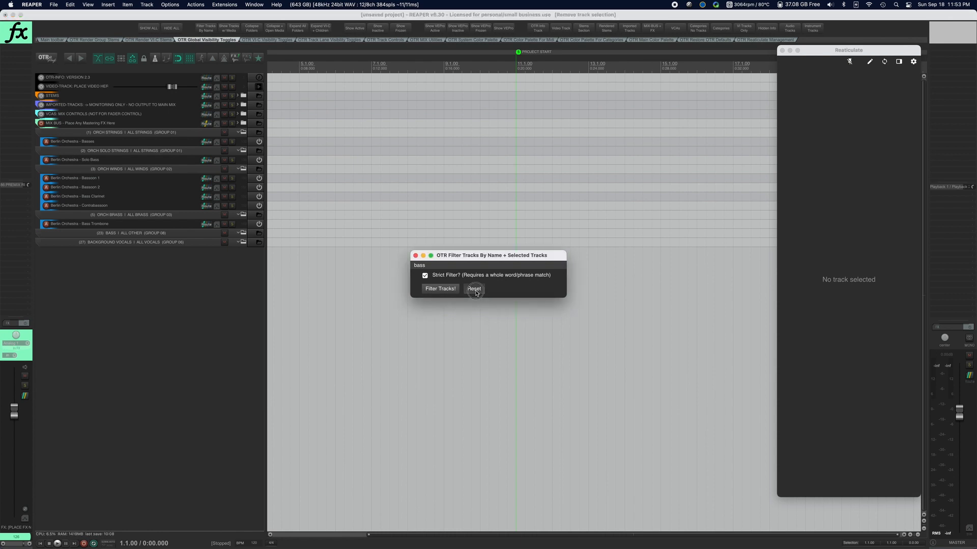
pyautogui.click(503, 290)
pyautogui.click(473, 289)
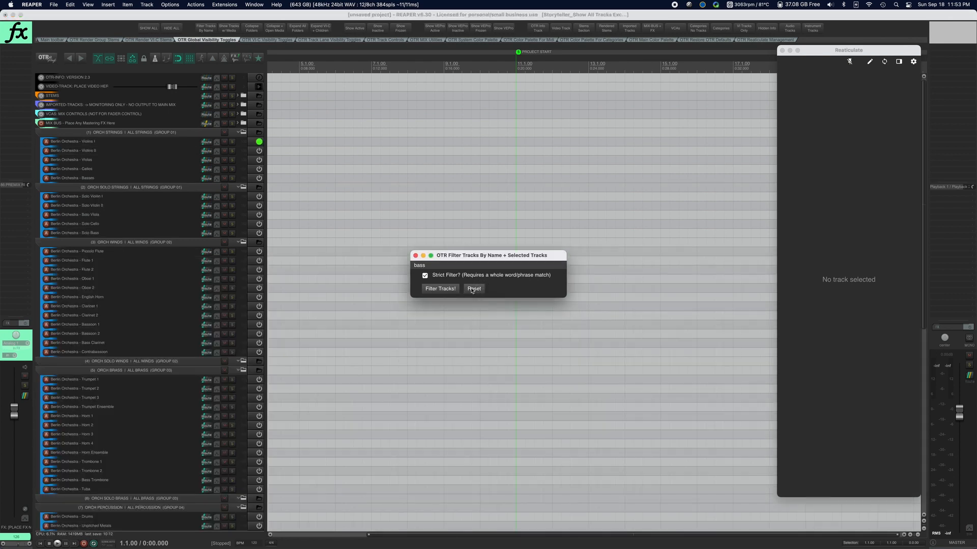
pyautogui.click(416, 256)
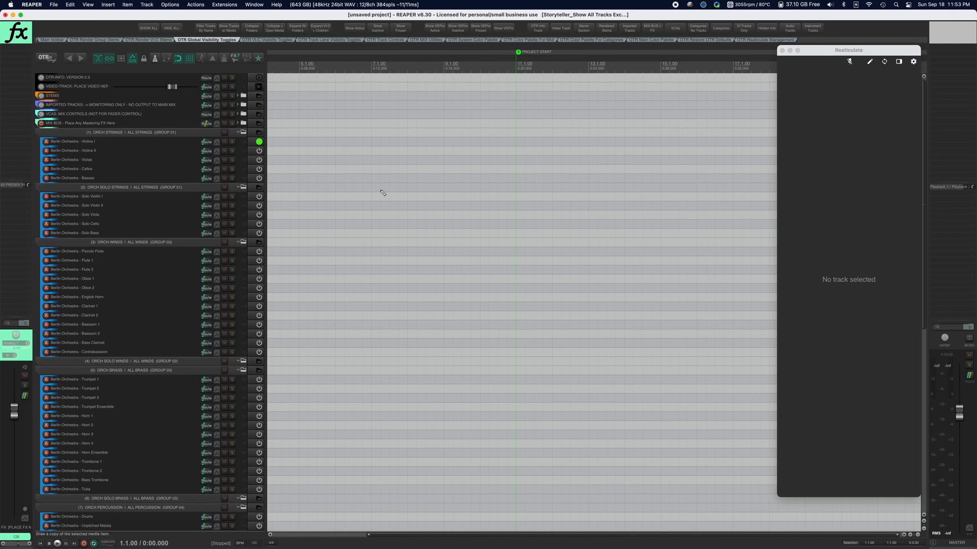
# - Filter the tracks for "bass" with the instant version of the name filter, and reset the view
pyautogui.press('super+f')
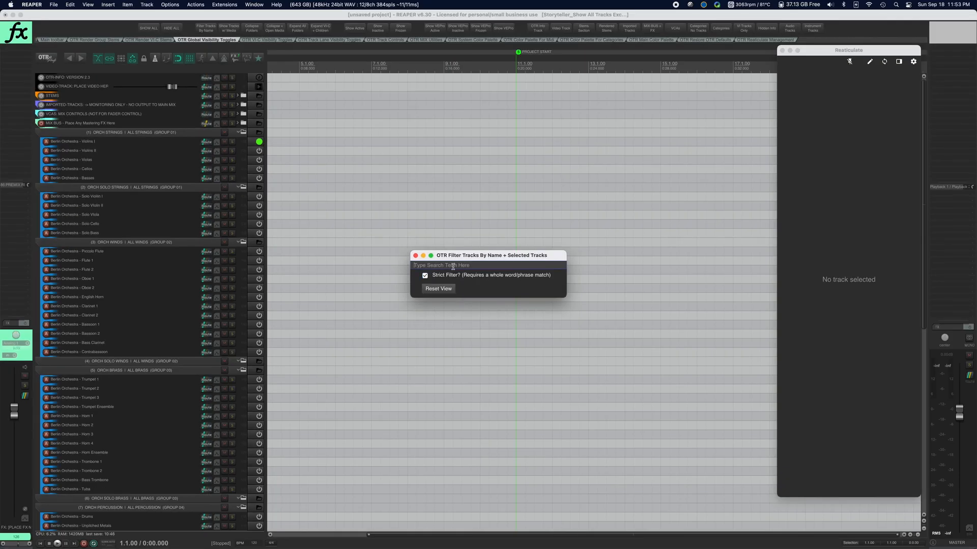
pyautogui.write('bass')
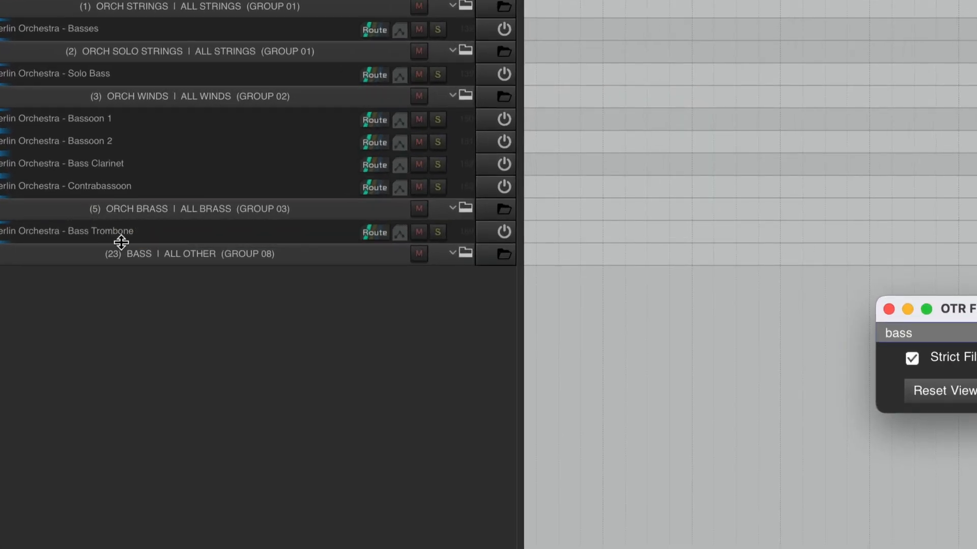
pyautogui.click(158, 256)
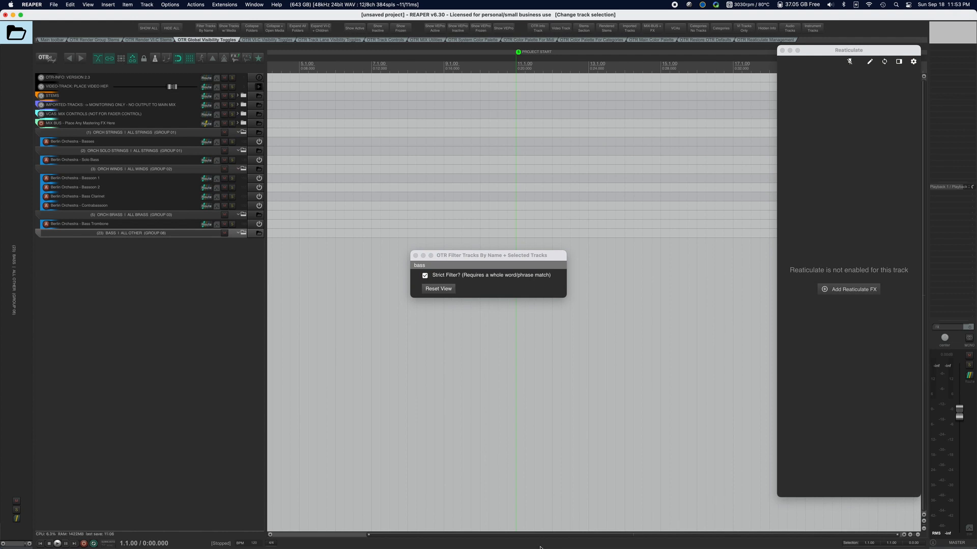
pyautogui.moveTo(633, 540)
pyautogui.click(442, 289)
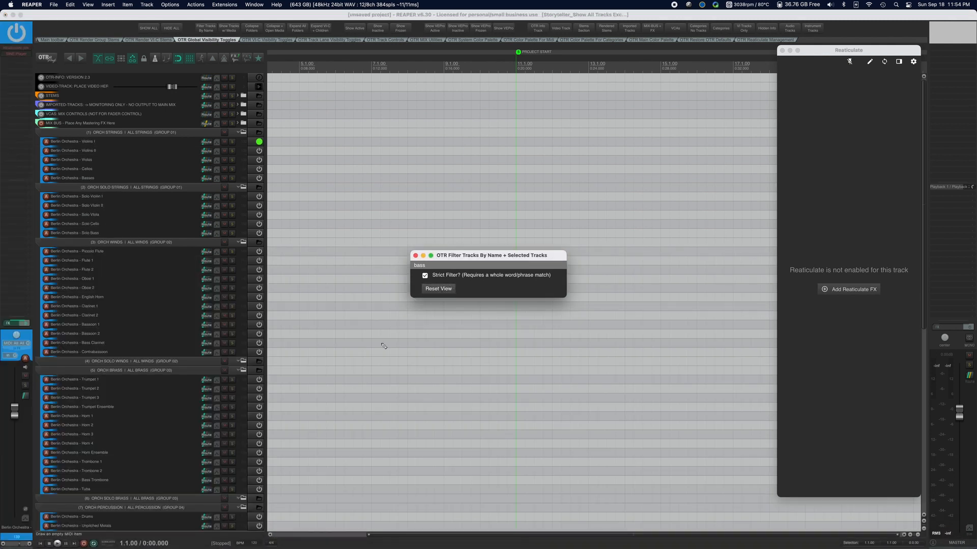
# - Move the name filter window clear of the empty arrange area and select the Oboe 1 and Oboe 2 tracks
pyautogui.moveTo(449, 259); pyautogui.dragTo(390, 232)
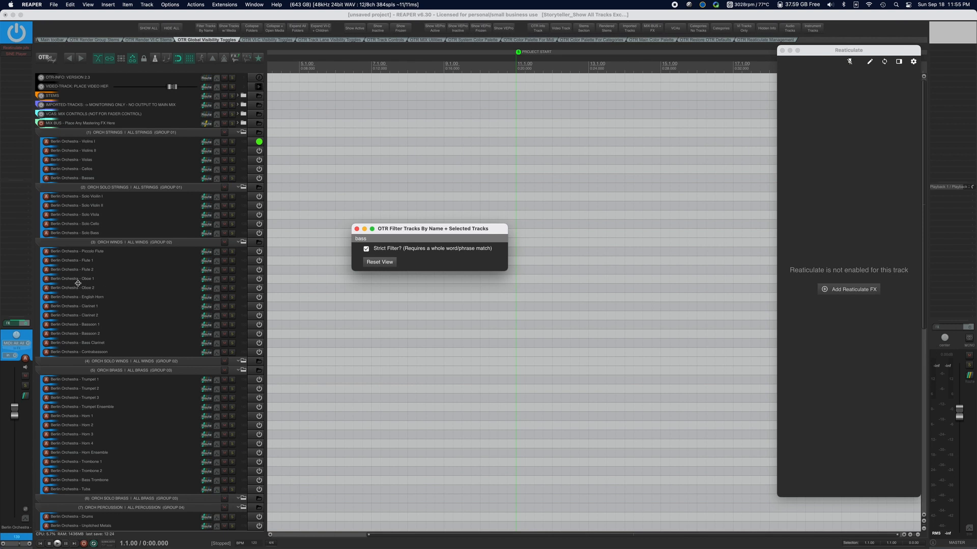
pyautogui.click(105, 281)
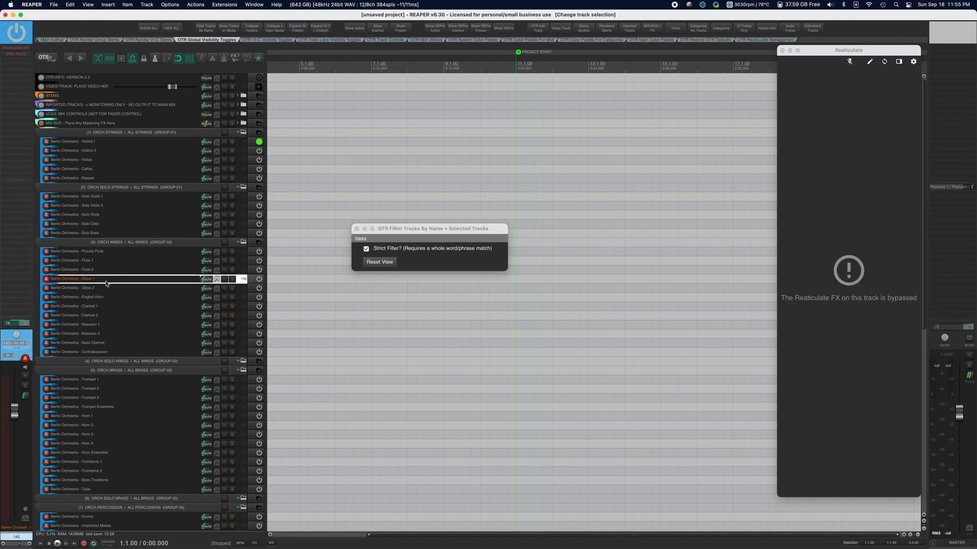
pyautogui.keyDown('shift'); pyautogui.click(107, 289); pyautogui.keyUp('shift')
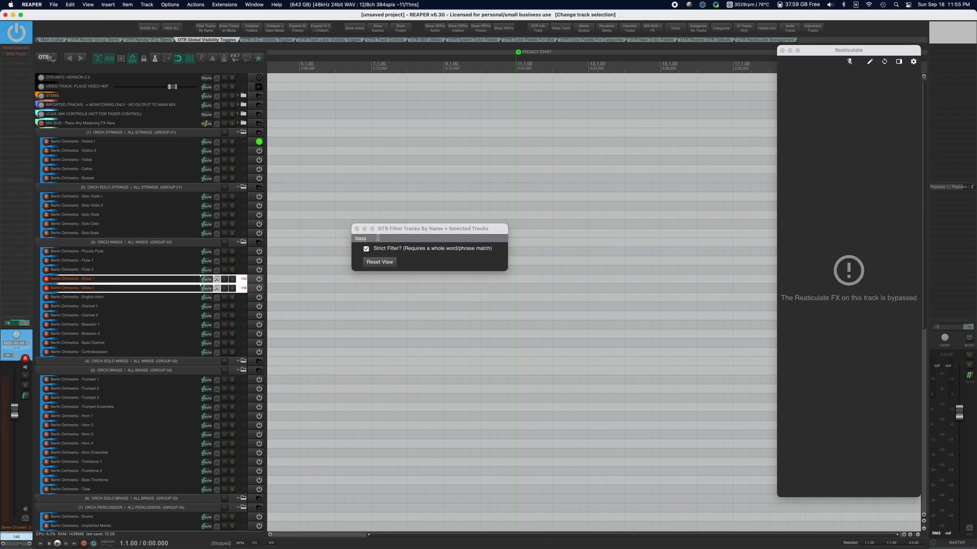
# - Filter the tracks for "ba" and add the Bass Clarinet track to the selection
pyautogui.moveTo(378, 237); pyautogui.dragTo(342, 237)
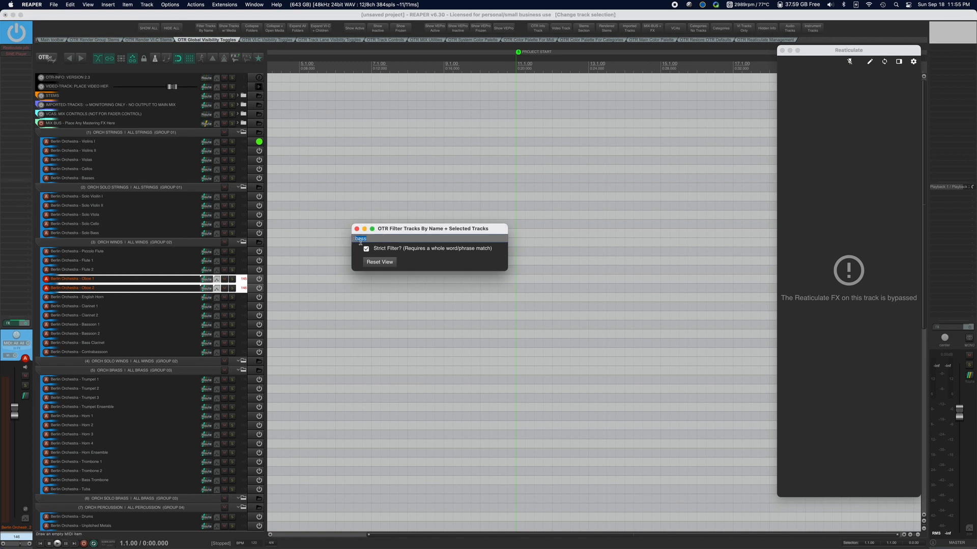
pyautogui.press('BackSpace')
pyautogui.write('ba')
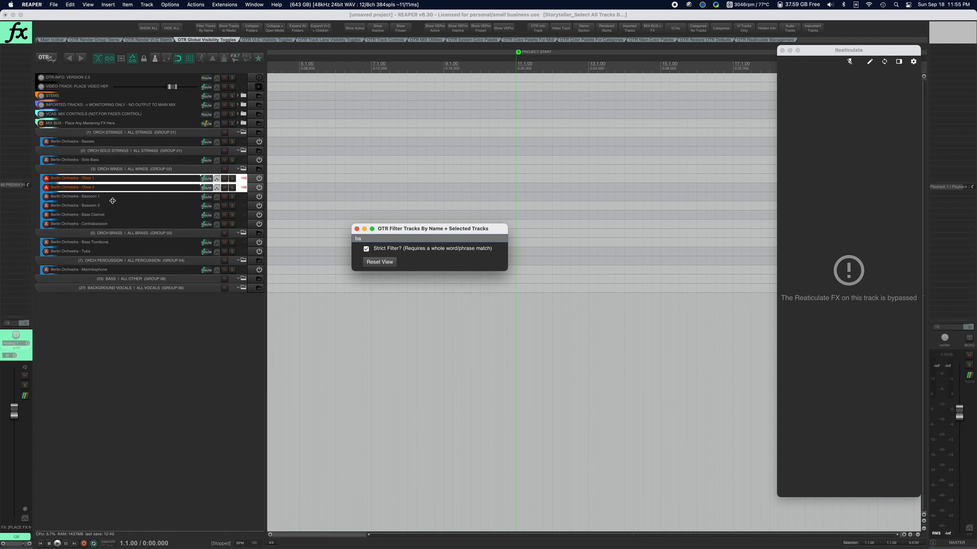
pyautogui.hscroll(1, 107, 206)
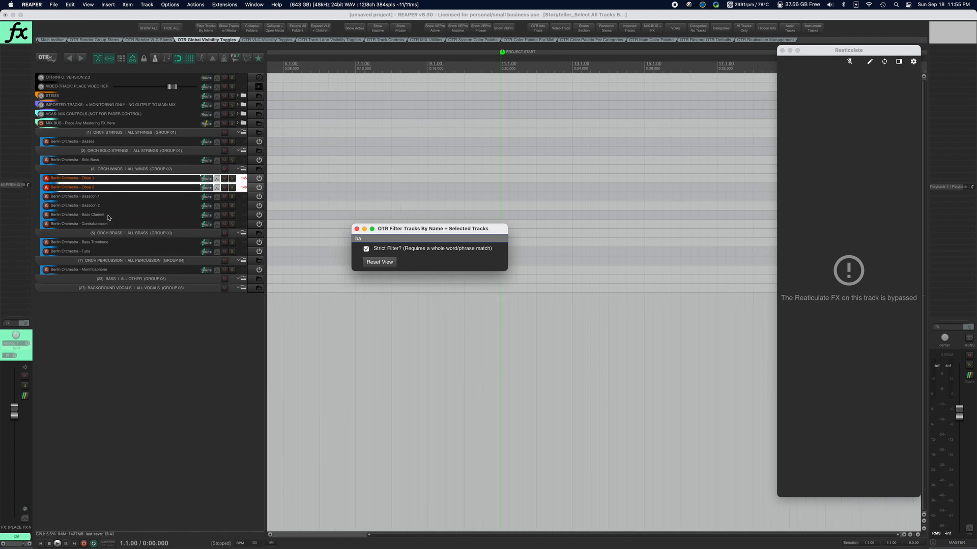
pyautogui.click(109, 216)
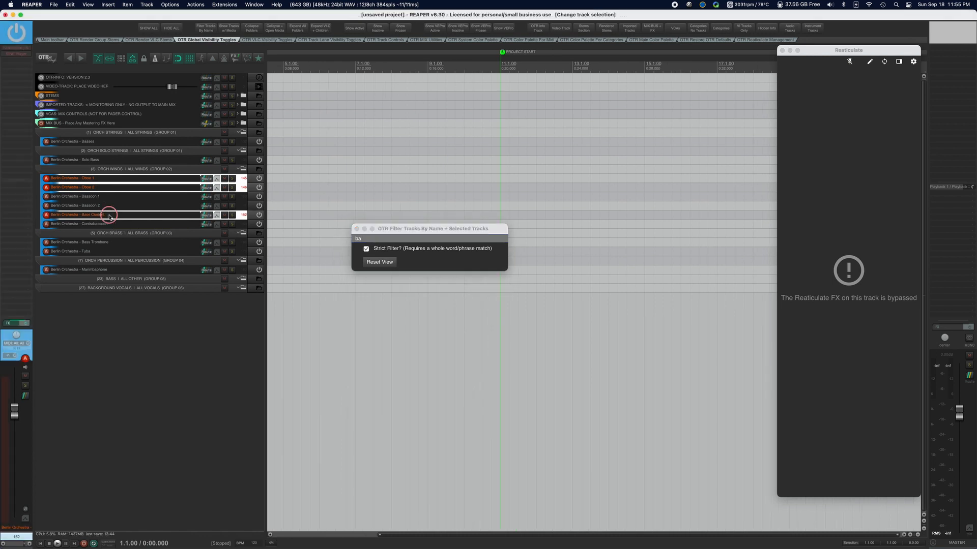
# - Filter the tracks for "viola", add the Violas and Solo Viola tracks to the selection, and reset the view
pyautogui.click(372, 238)
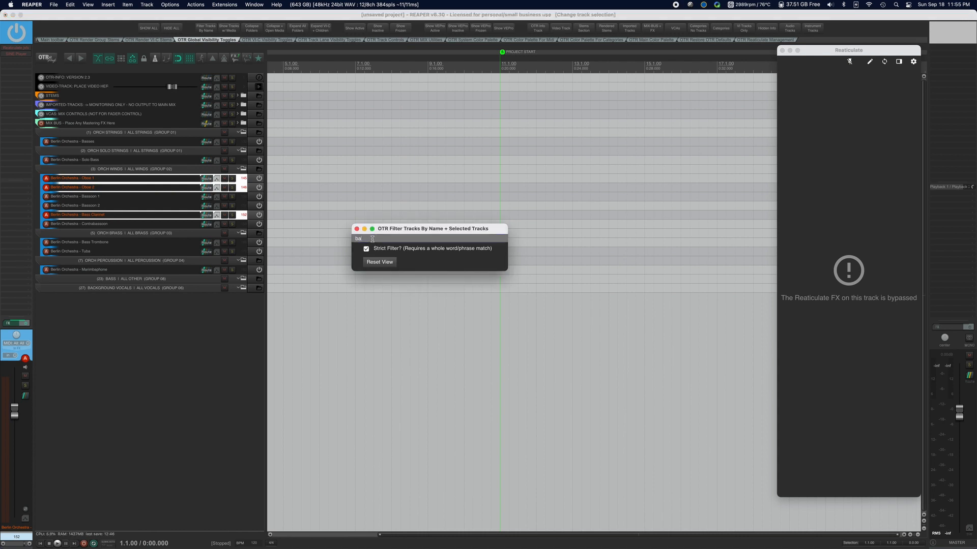
pyautogui.press('BackSpace')
pyautogui.press('BackSpace')
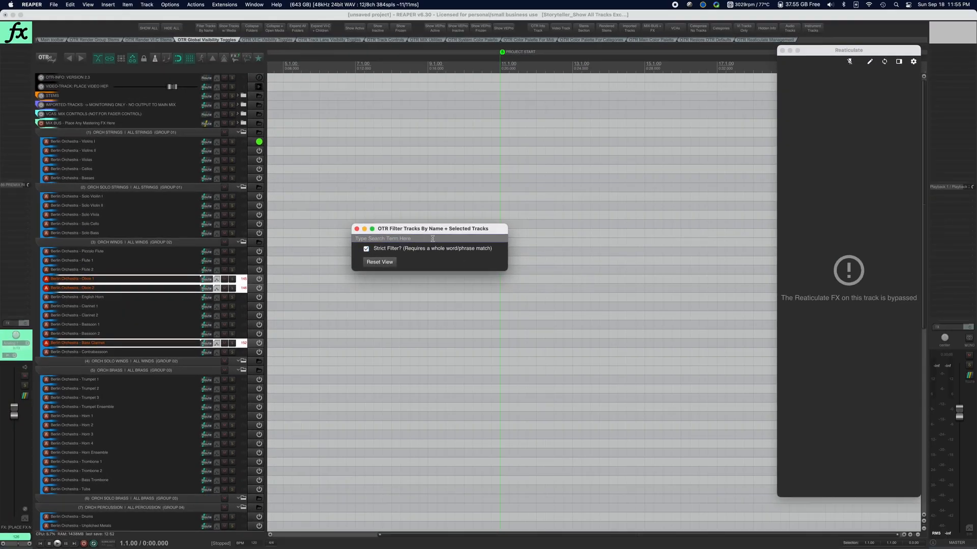
pyautogui.write('viola')
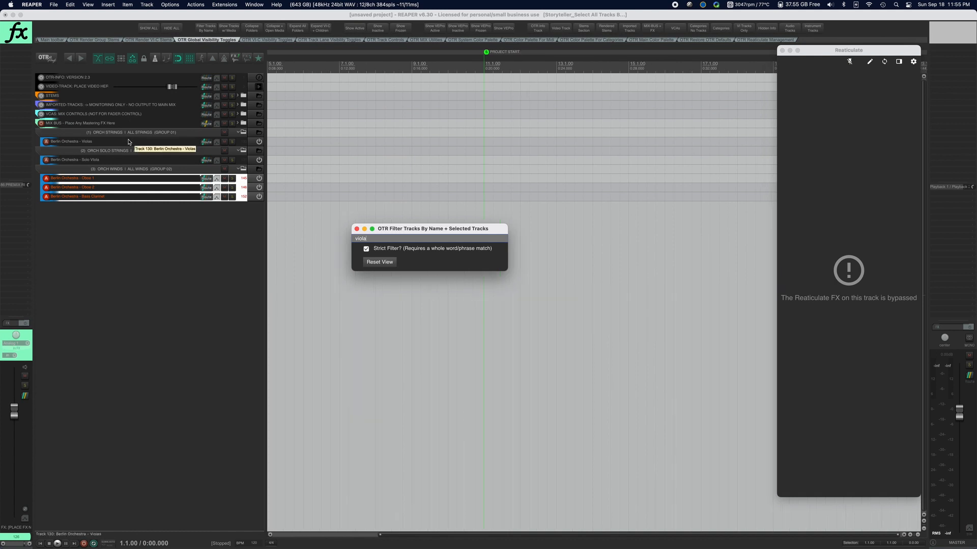
pyautogui.keyDown('super'); pyautogui.click(129, 142); pyautogui.keyUp('super')
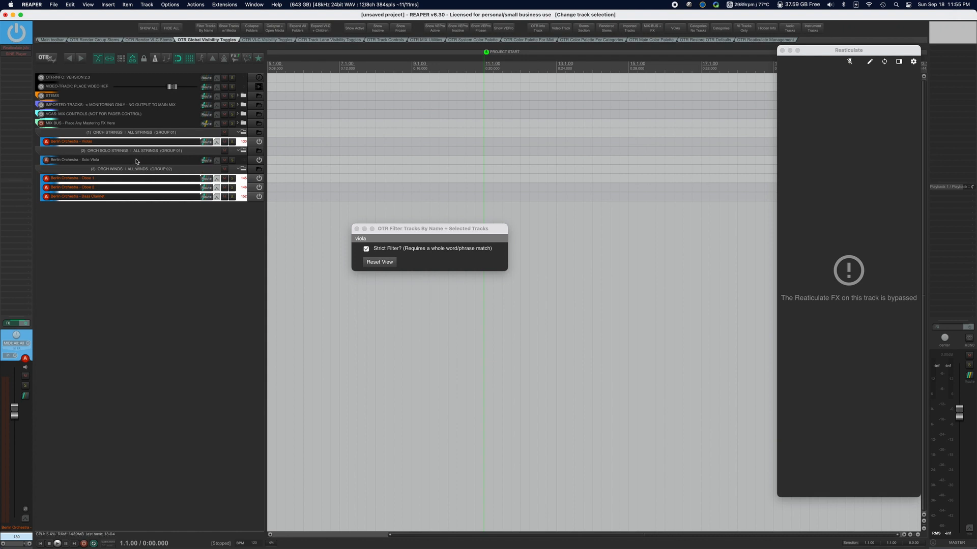
pyautogui.keyDown('super'); pyautogui.click(135, 160); pyautogui.keyUp('super')
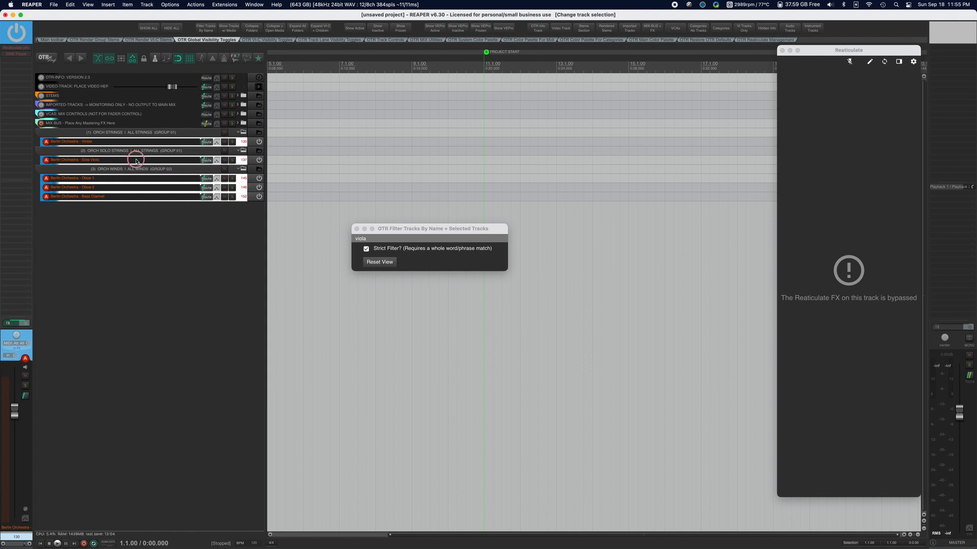
pyautogui.click(386, 262)
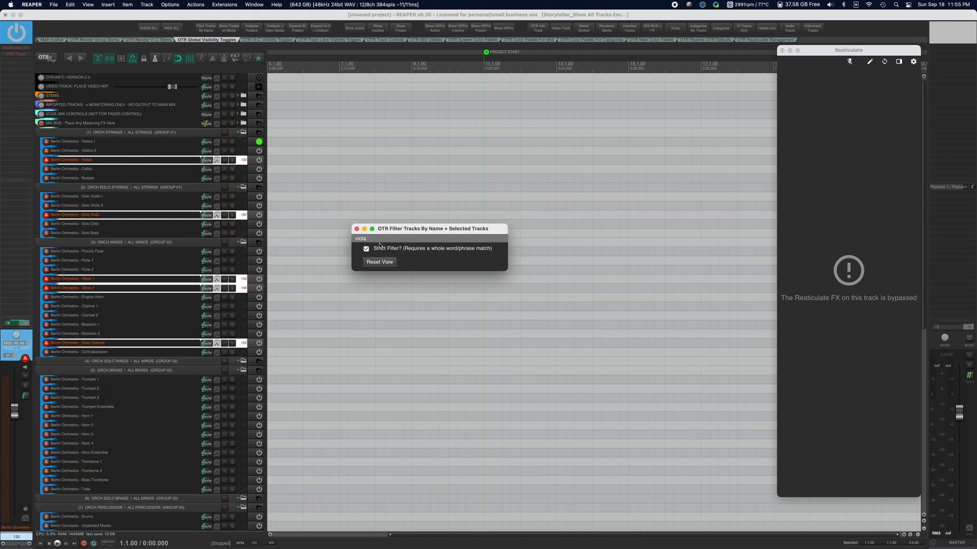
# - Filter the tracks for "trumpet" and select the Trumpet Ensemble track
pyautogui.moveTo(378, 238); pyautogui.dragTo(321, 236)
pyautogui.write('trumpet')
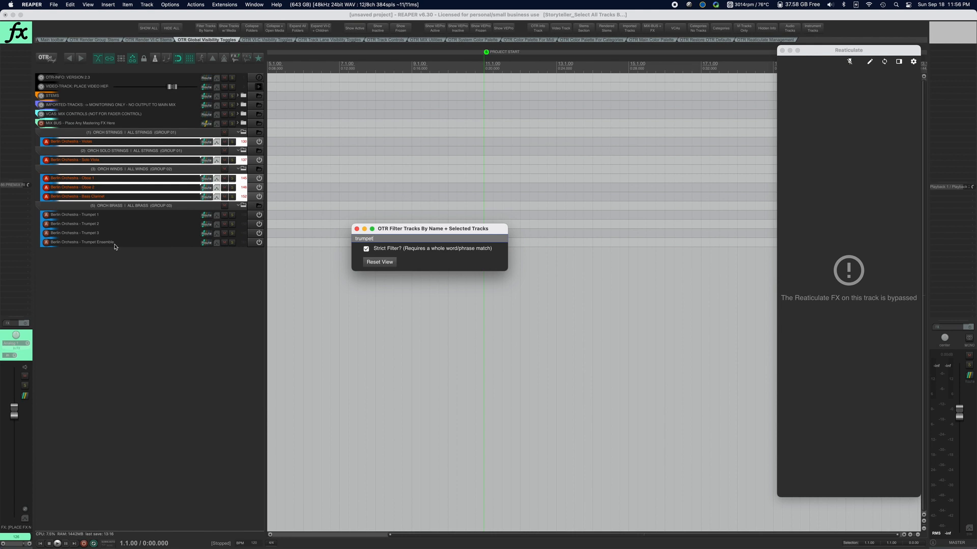
pyautogui.click(115, 243)
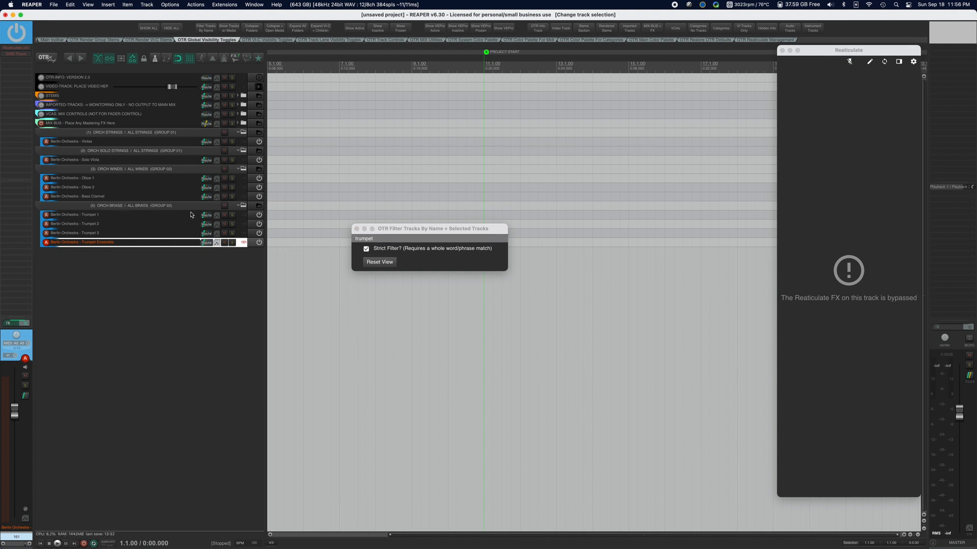
# - Add Oboe 1, Oboe 2, Bass Clarinet, Solo Viola and Violas back to the track selection
pyautogui.keyDown('super'); pyautogui.click(124, 187); pyautogui.keyUp('super')
pyautogui.keyDown('super'); pyautogui.click(123, 179); pyautogui.keyUp('super')
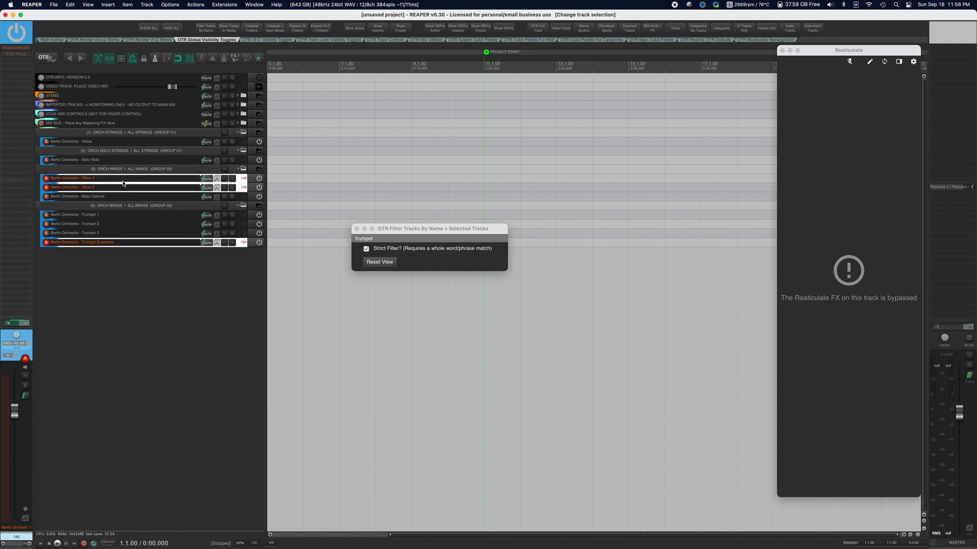
pyautogui.keyDown('super'); pyautogui.click(122, 197); pyautogui.keyUp('super')
pyautogui.keyDown('super'); pyautogui.click(118, 160); pyautogui.keyUp('super')
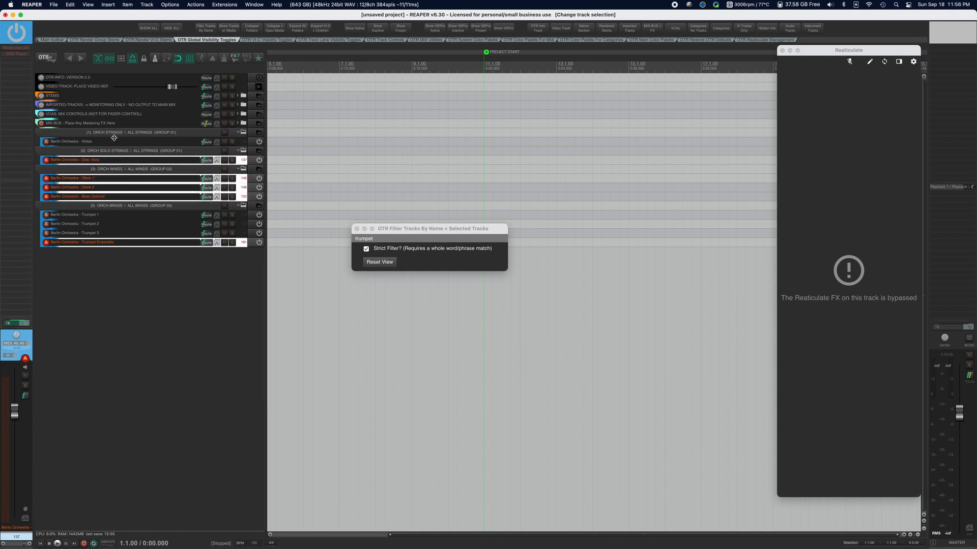
pyautogui.keyDown('super'); pyautogui.click(115, 142); pyautogui.keyUp('super')
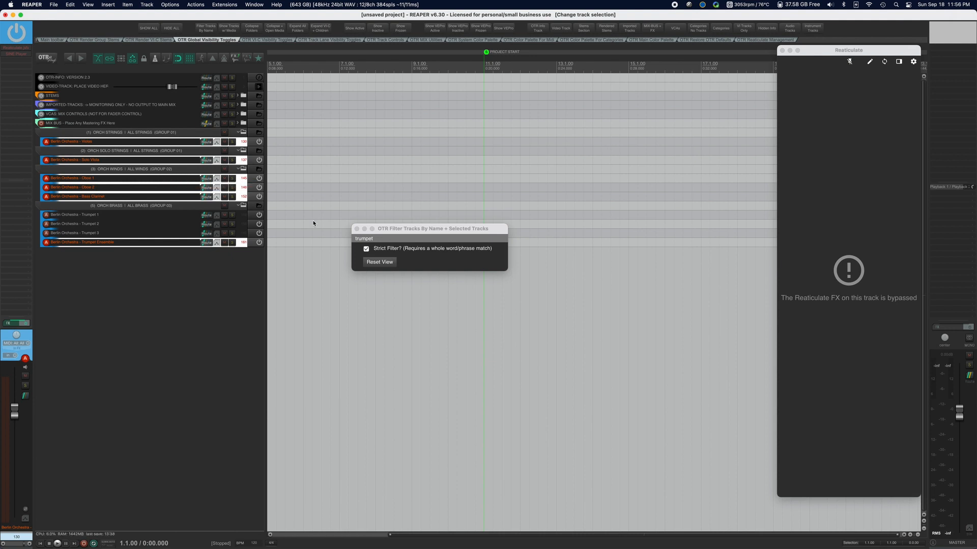
# - Clear the "trumpet" search term to show all tracks
pyautogui.click(399, 239)
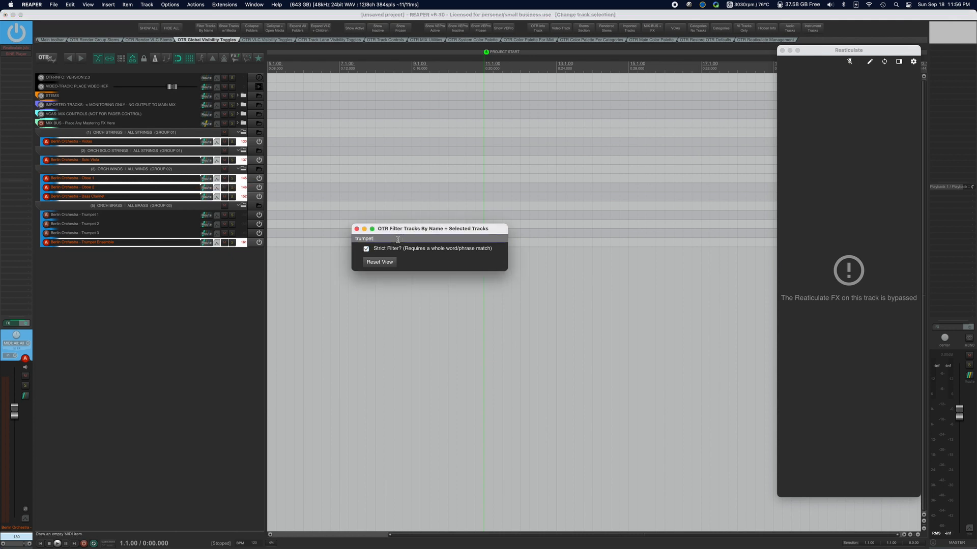
pyautogui.press('BackSpace')
pyautogui.press('BackSpace')
pyautogui.press('BackSpace')
pyautogui.press('BackSpace')
pyautogui.press('BackSpace')
pyautogui.press('BackSpace')
pyautogui.press('BackSpace')
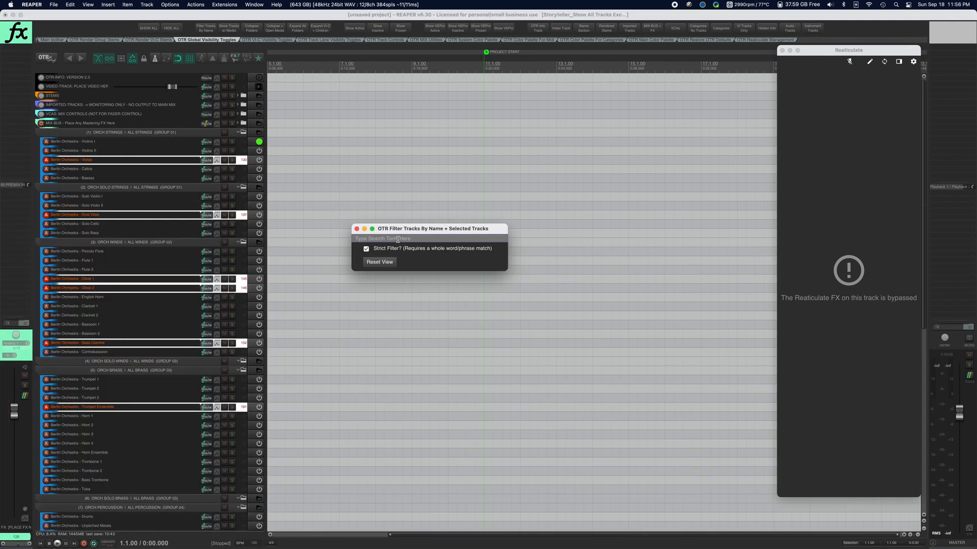
pyautogui.write('flue')
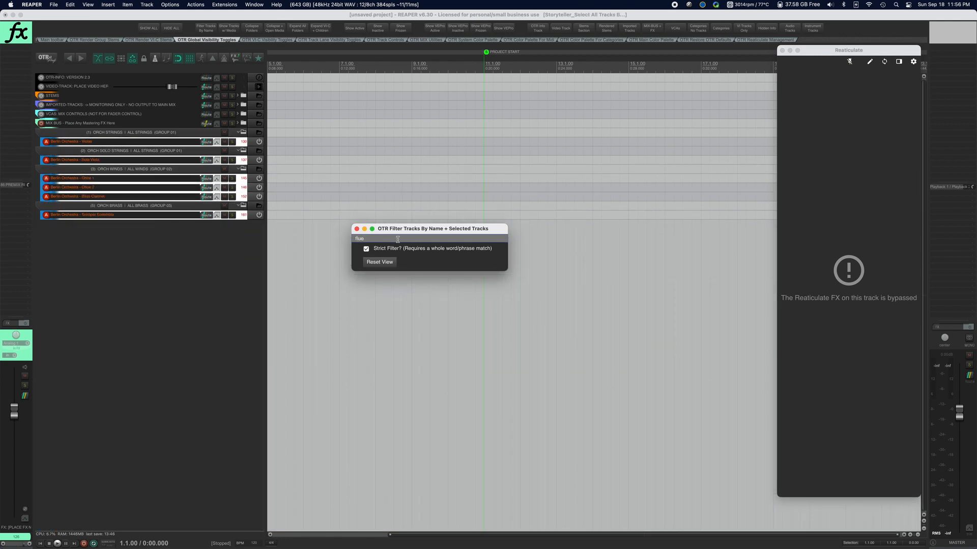
pyautogui.press('BackSpace')
pyautogui.press('BackSpace')
pyautogui.press('BackSpace')
pyautogui.press('BackSpace')
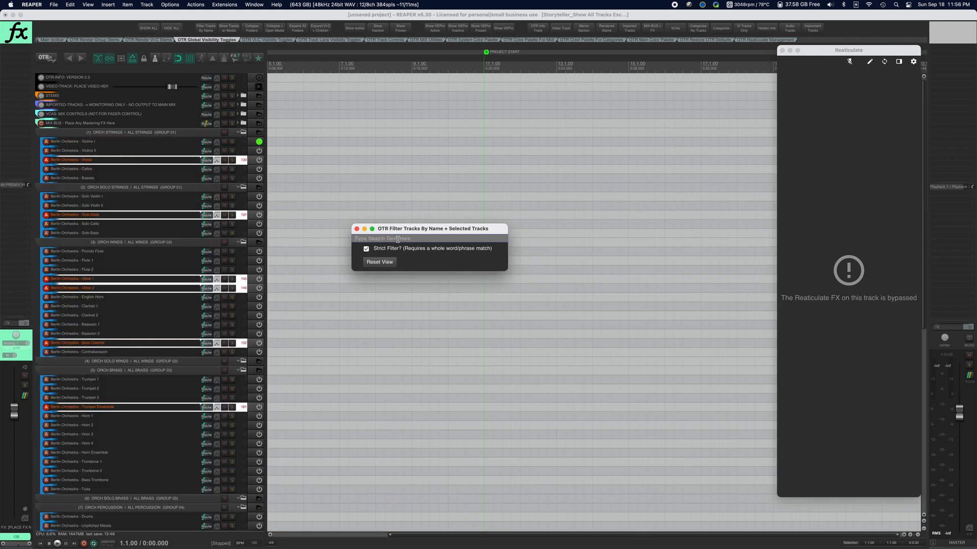
# - Filter the tracks for "harp", add the Harp track to the selection, and reset the view
pyautogui.write('harp')
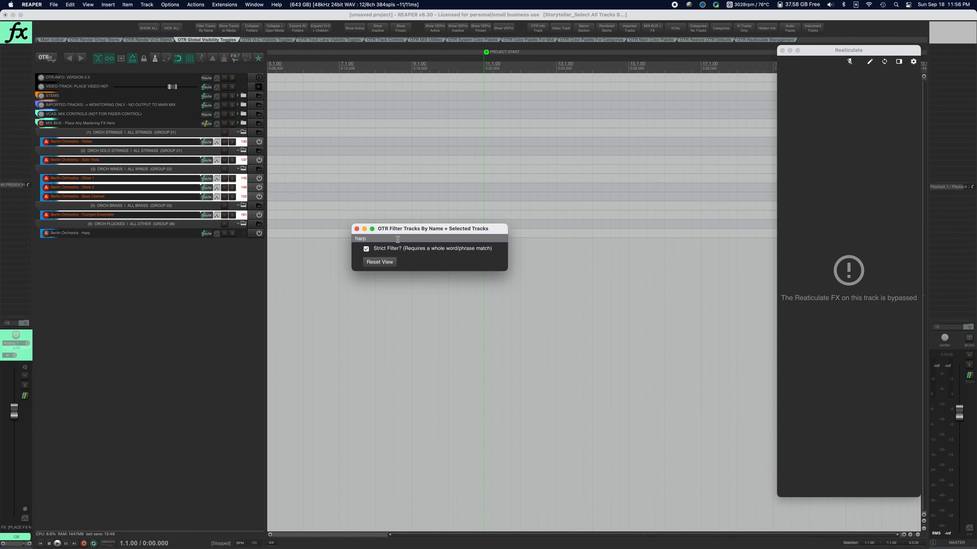
pyautogui.keyDown('super'); pyautogui.click(151, 235); pyautogui.keyUp('super')
pyautogui.click(379, 262)
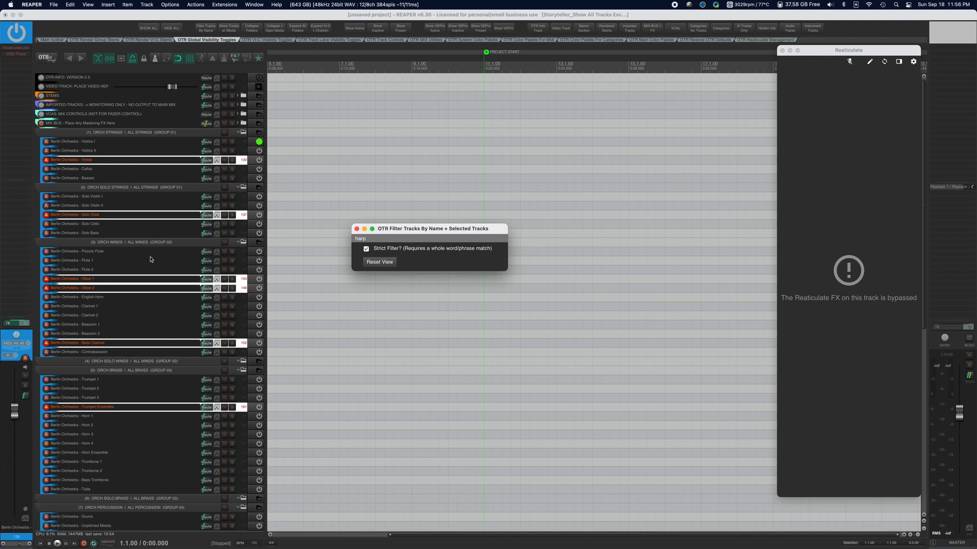
# - Look over the full track list and replace the filter's search term with "a"
pyautogui.scroll(-3, 151, 259)
pyautogui.scroll(3, 151, 259)
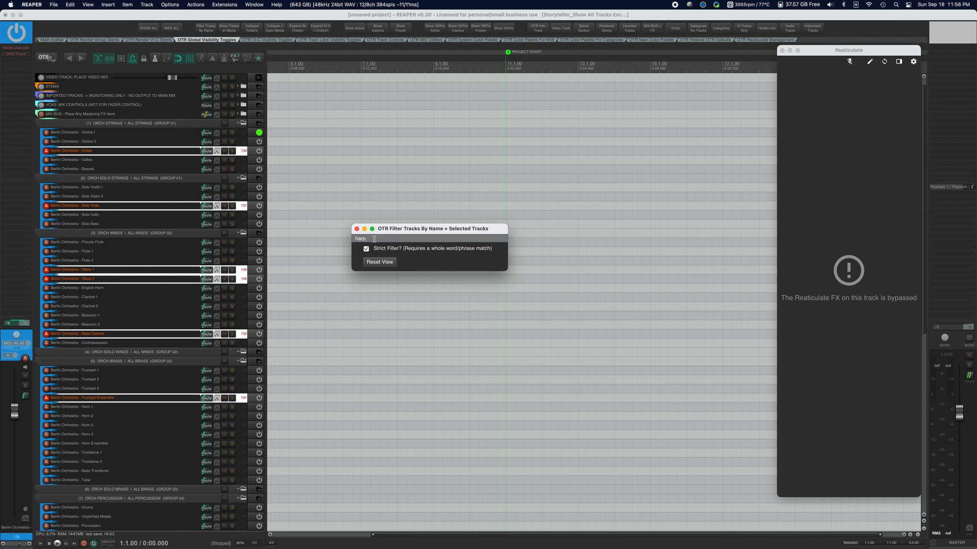
pyautogui.press('BackSpace')
pyautogui.press('BackSpace')
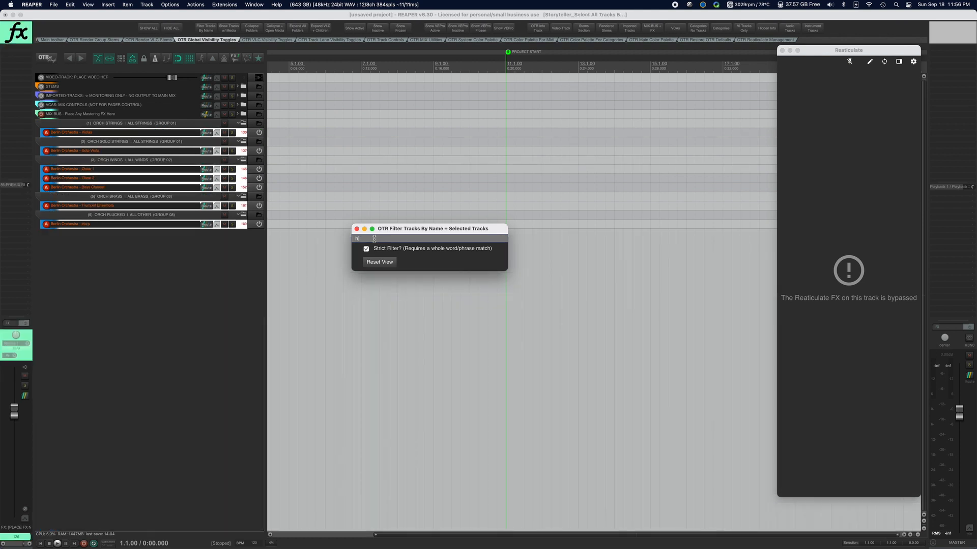
pyautogui.press('BackSpace')
pyautogui.write('a')
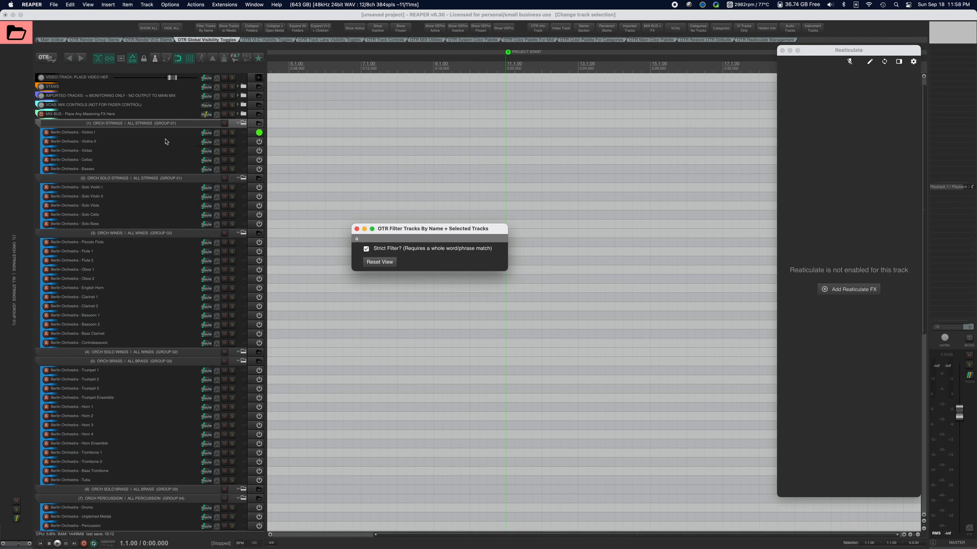
# - Load the "Orchestral Tools - Full OTR Project for Flagship SINE Collections (local)" project template without saving the current project, and close the filter window
pyautogui.click(55, 5)
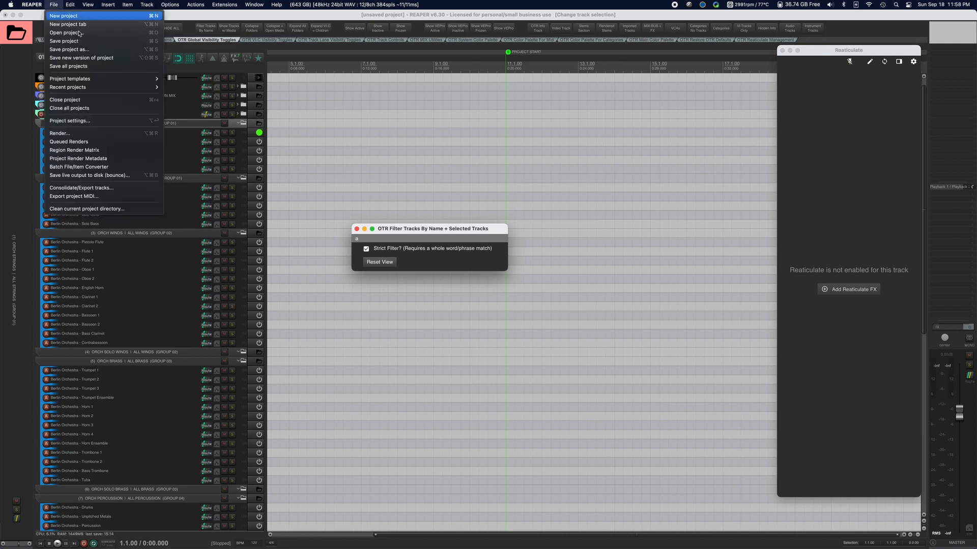
pyautogui.moveTo(117, 78)
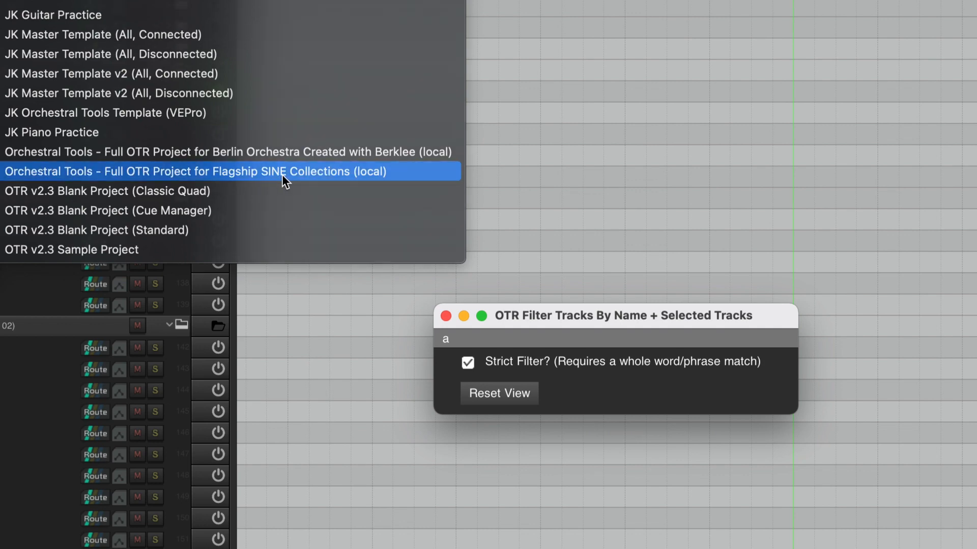
pyautogui.click(282, 172)
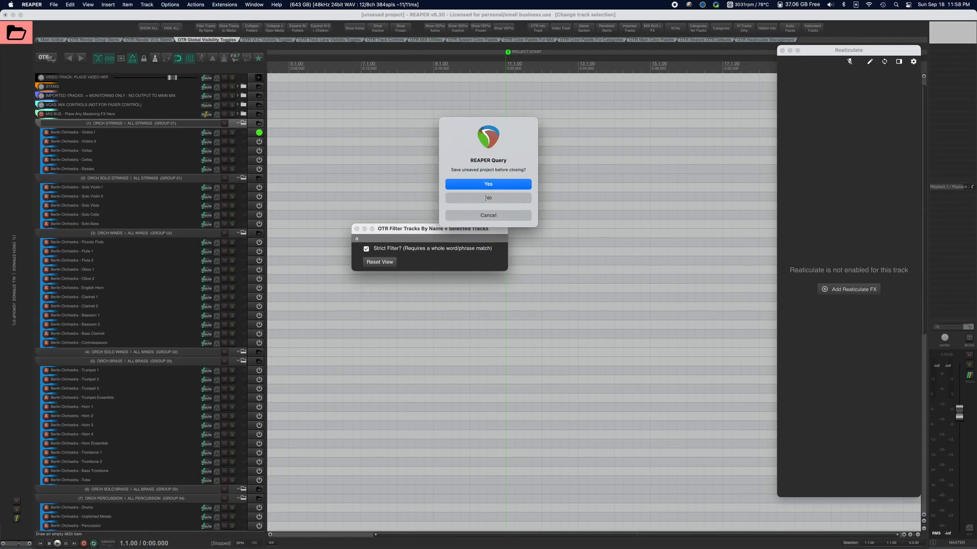
pyautogui.click(488, 198)
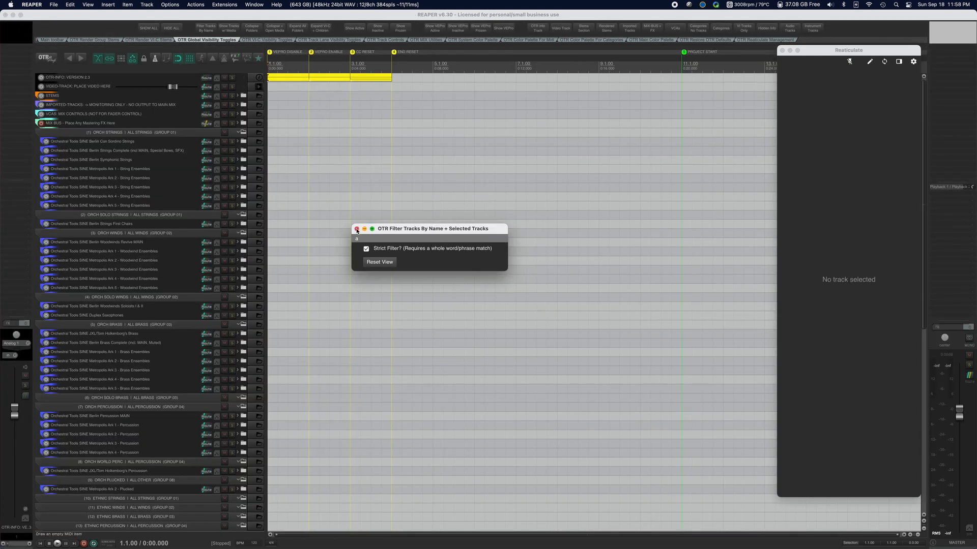
pyautogui.click(356, 230)
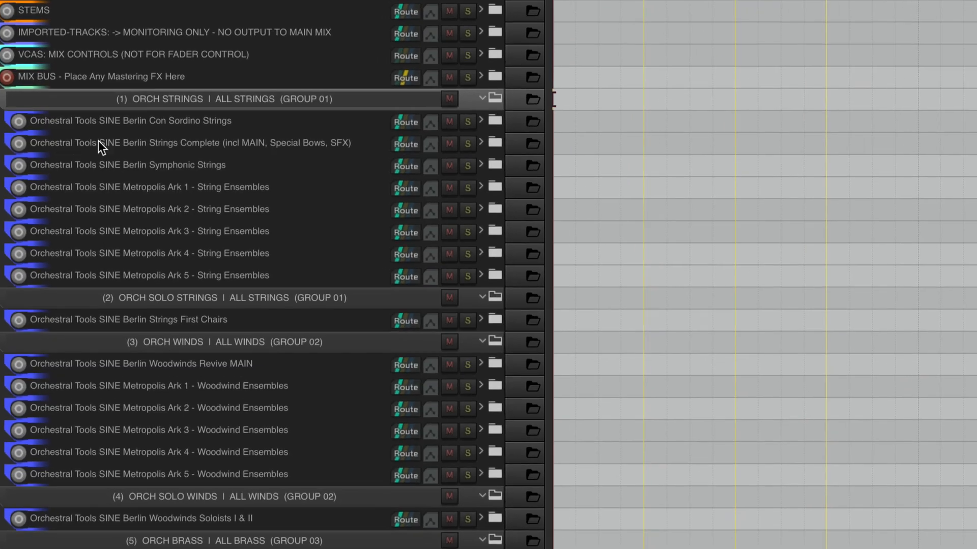
# - Expand the Berlin Strings Complete, Metropolis Ark 1 - Woodwind Ensembles and Berlin Woodwinds Soloists I & II folder tracks
pyautogui.click(193, 122)
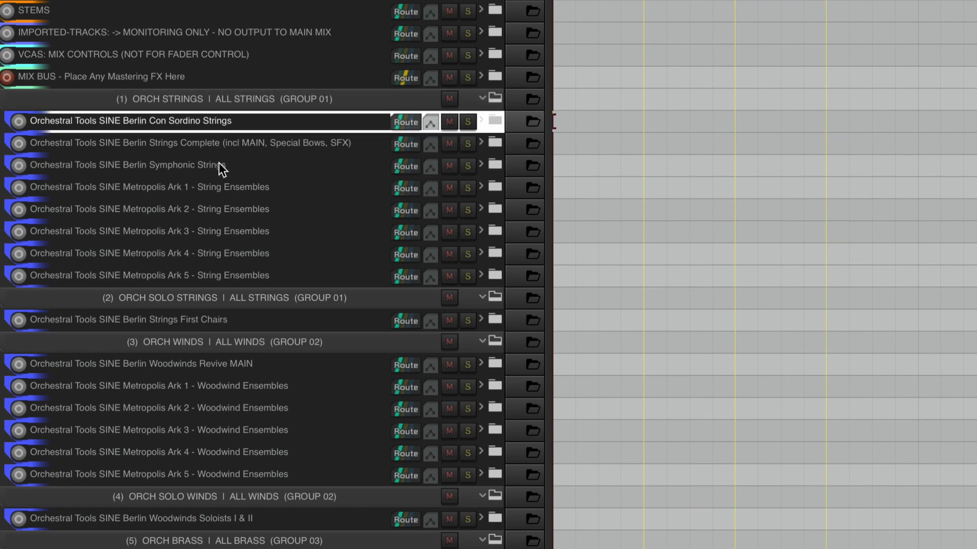
pyautogui.click(246, 184)
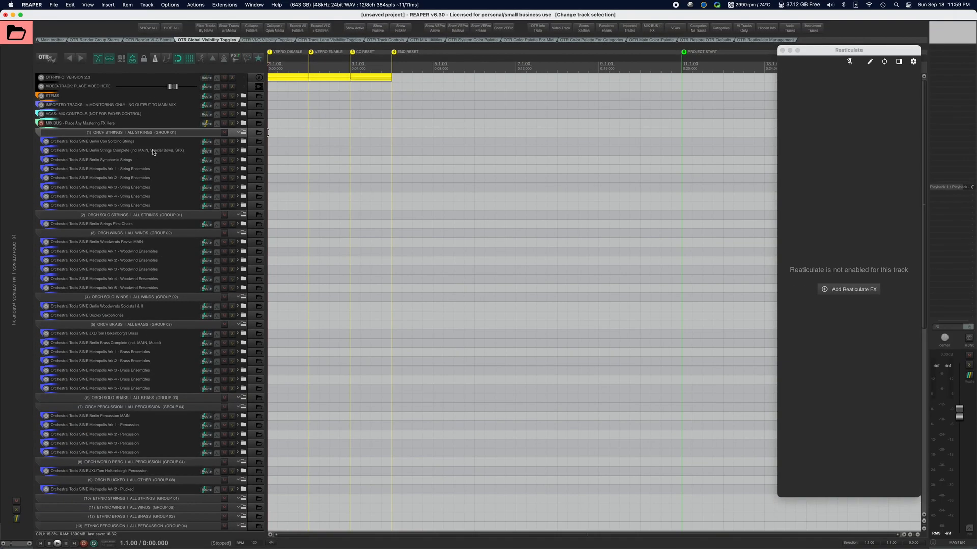
pyautogui.click(242, 154)
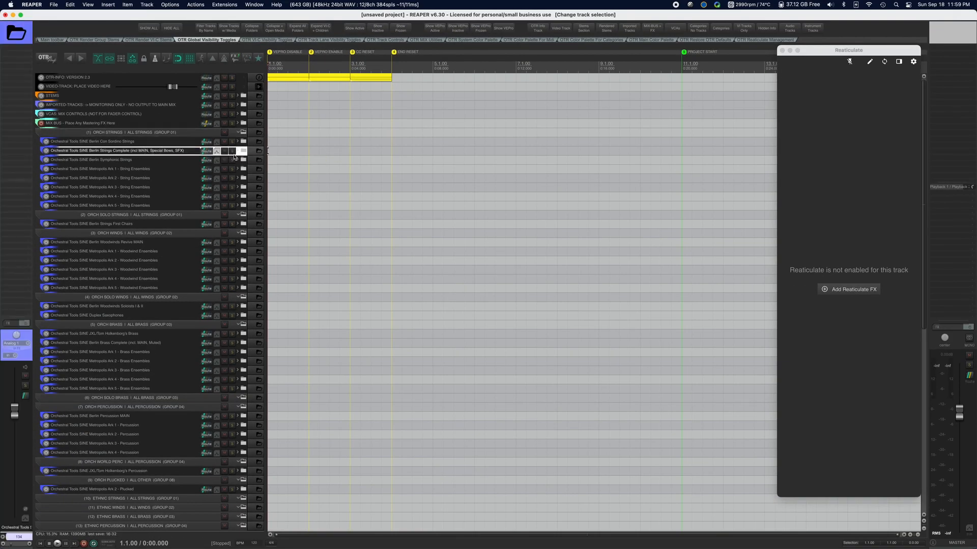
pyautogui.click(242, 153)
pyautogui.click(237, 308)
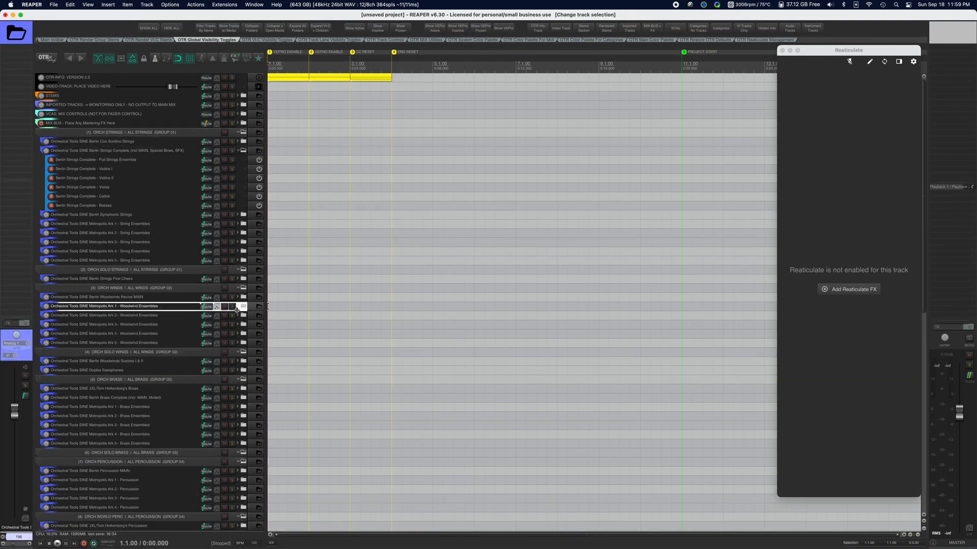
pyautogui.click(244, 308)
pyautogui.click(237, 381)
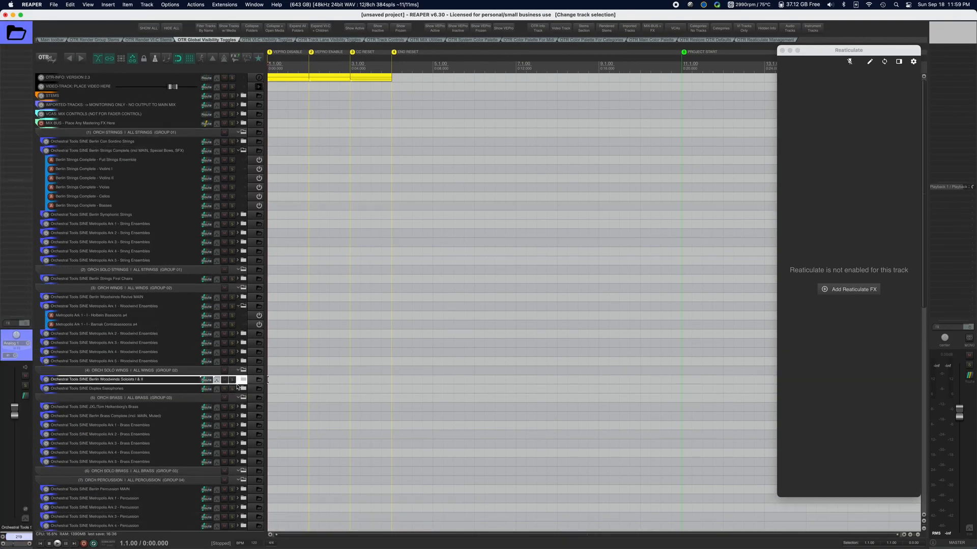
pyautogui.click(244, 381)
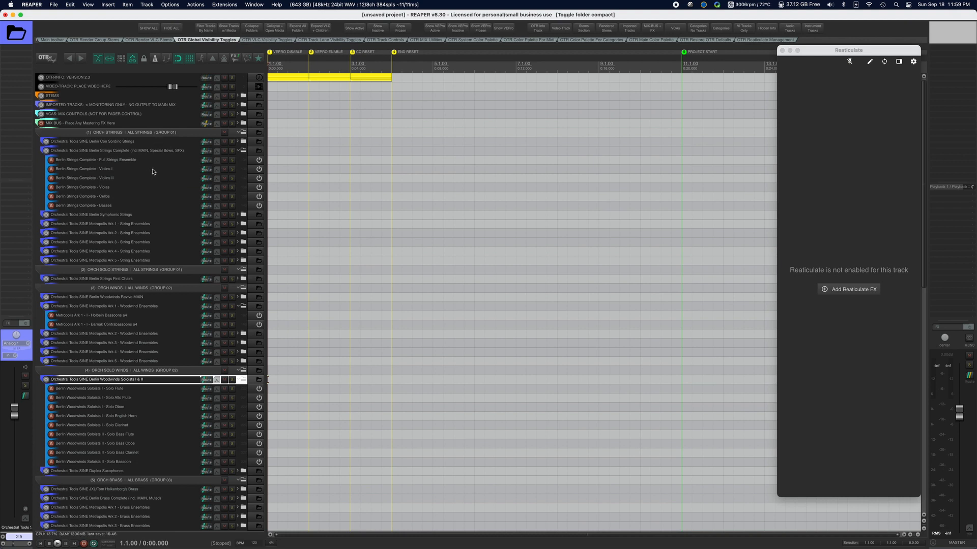
# - Add one empty MIDI item each to the Berlin Strings Violins I and Violas and the Woodwinds Soloists Solo English Horn and Solo Bass Flute tracks
pyautogui.moveTo(320, 169); pyautogui.dragTo(443, 188)
pyautogui.click(381, 225)
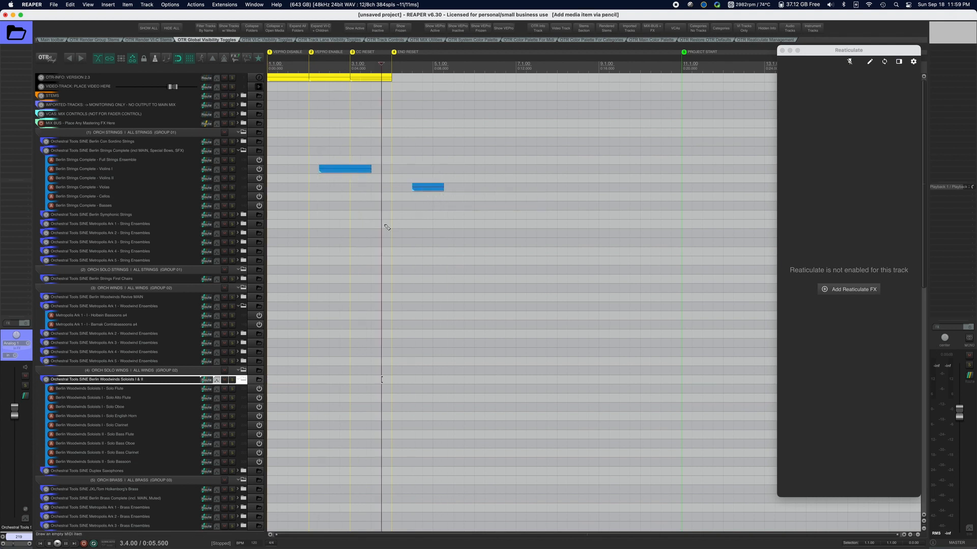
pyautogui.press('super+alt+n')
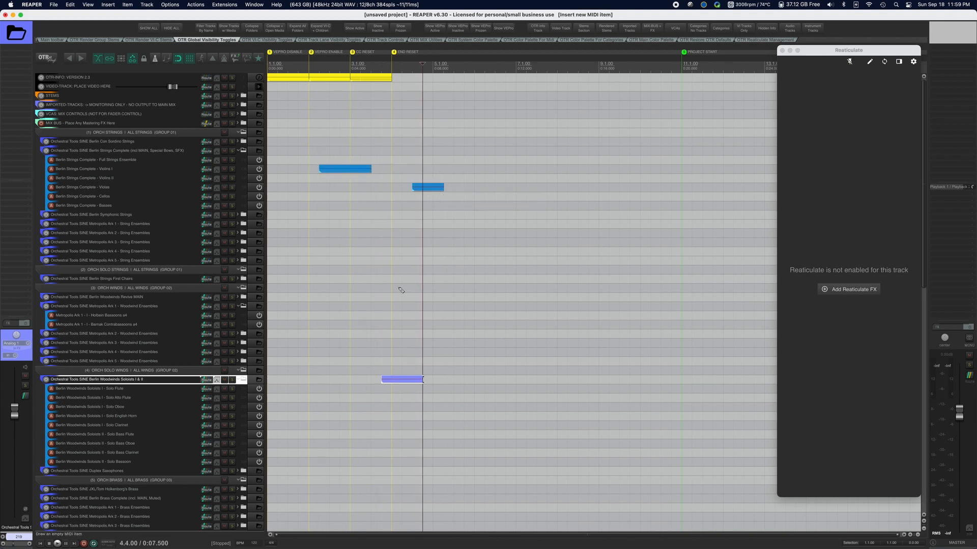
pyautogui.click(436, 408)
pyautogui.press('super+alt+n')
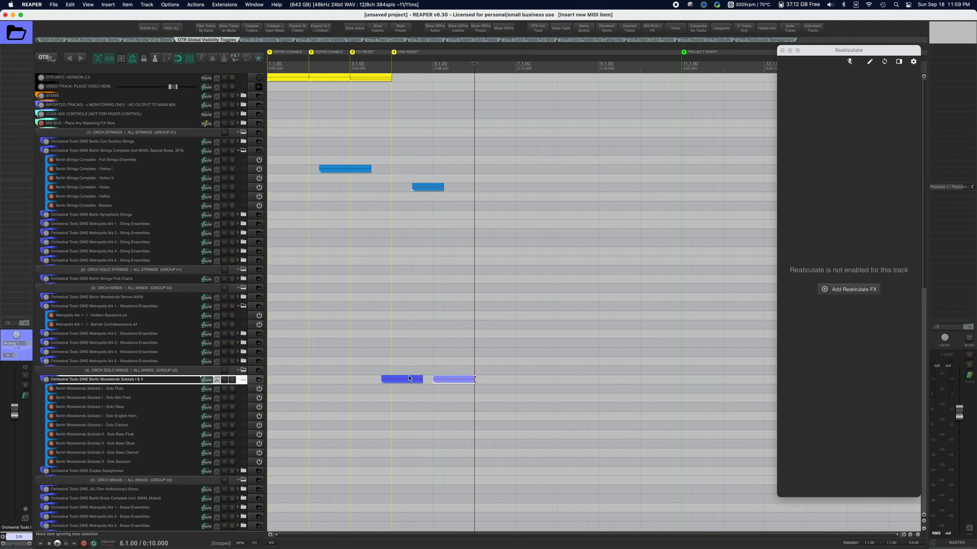
pyautogui.moveTo(411, 378); pyautogui.dragTo(406, 416)
pyautogui.moveTo(450, 381); pyautogui.dragTo(450, 435)
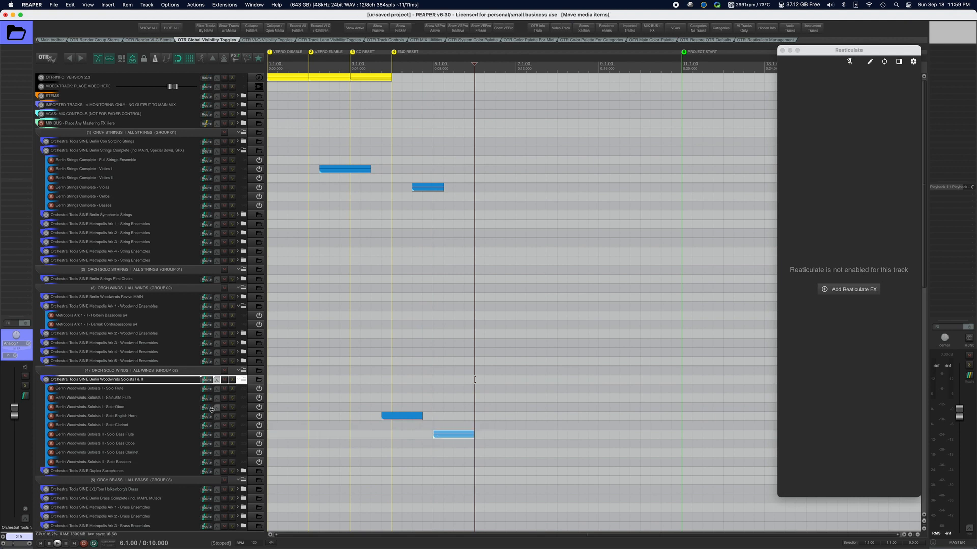
# - Insert a MIDI item on the Solo Oboe track and move it down to the Solo Bassoon track
pyautogui.click(178, 407)
pyautogui.press('super+alt+n')
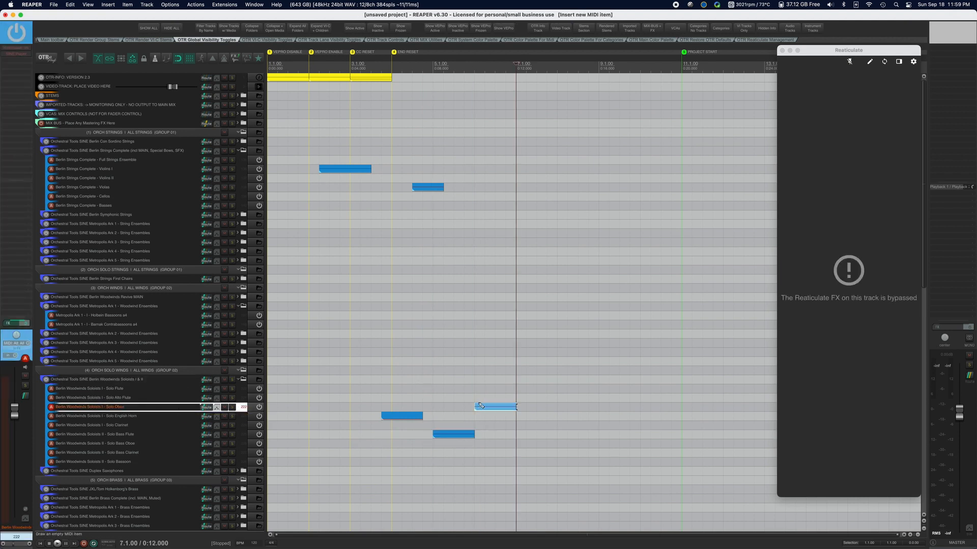
pyautogui.moveTo(480, 406); pyautogui.dragTo(493, 462)
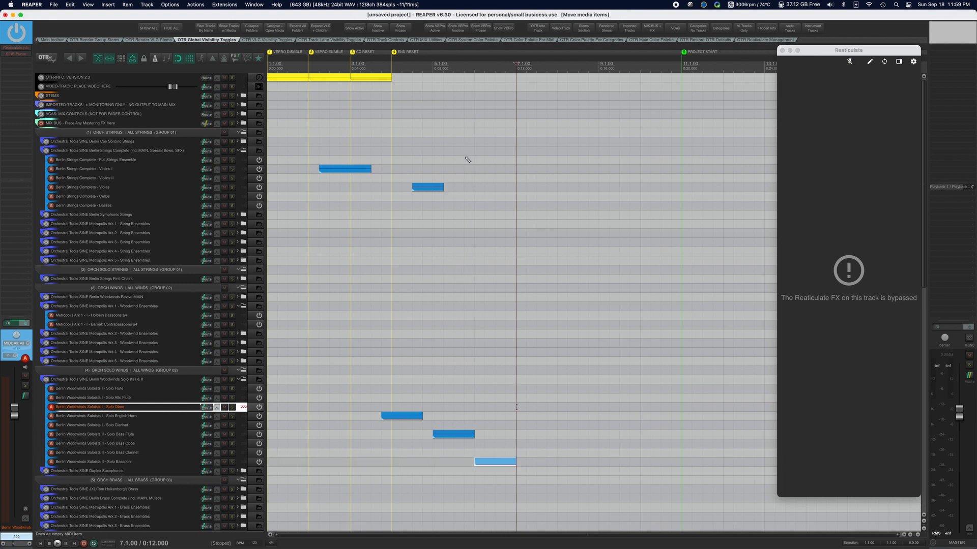
# - Draw MIDI items on the Full Strings Ensemble, Basses and Solo Bass Oboe tracks, moving the Bass Oboe item to Barnak Contrabassoons a4
pyautogui.moveTo(465, 160); pyautogui.dragTo(495, 160)
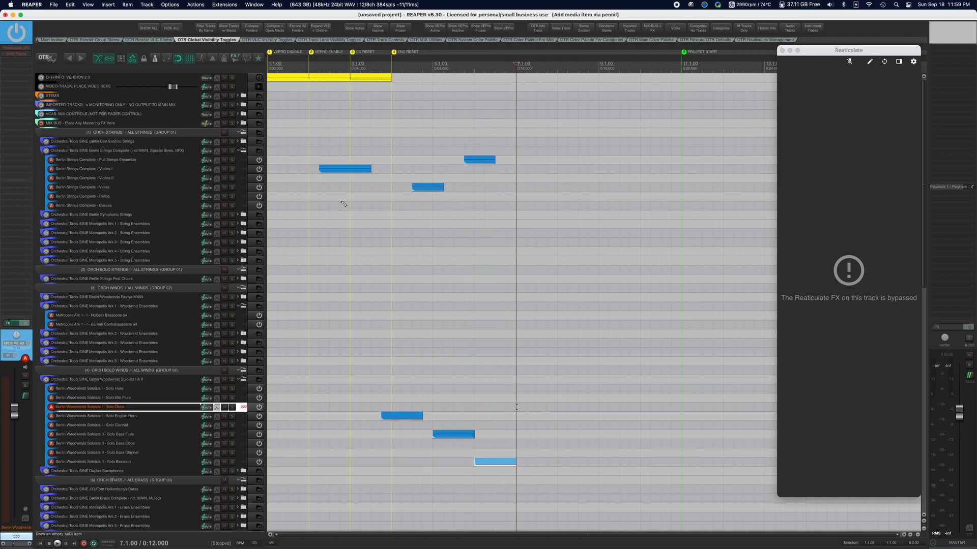
pyautogui.moveTo(339, 205); pyautogui.dragTo(402, 206)
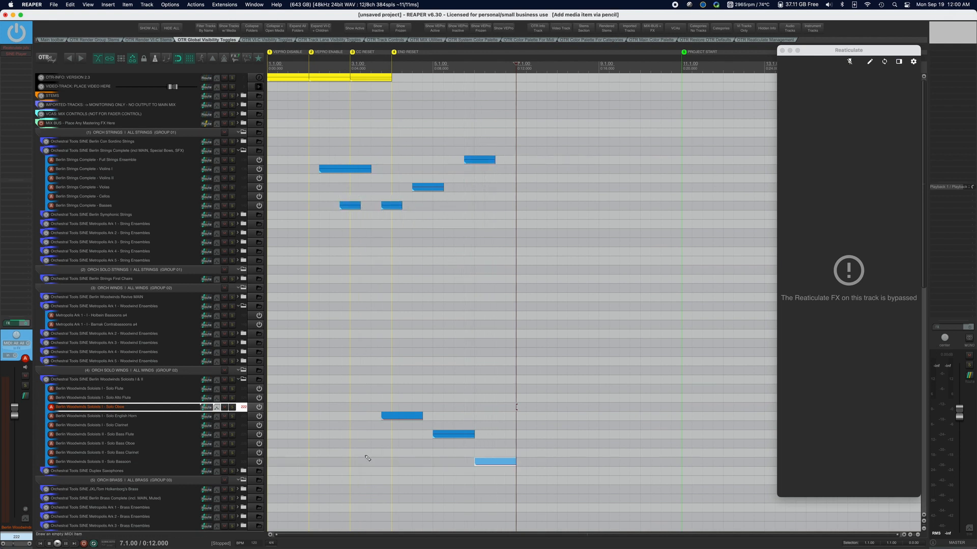
pyautogui.moveTo(330, 443); pyautogui.dragTo(361, 444)
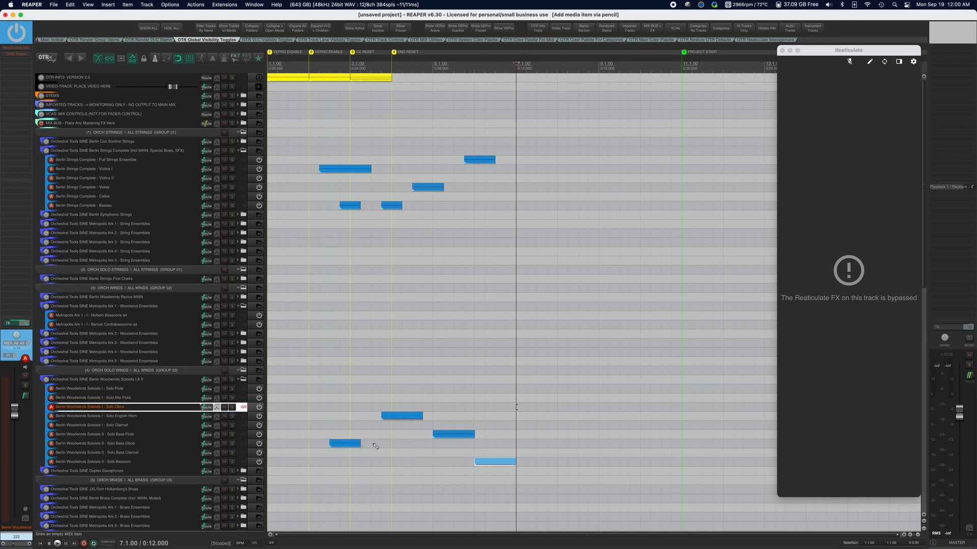
pyautogui.moveTo(350, 438); pyautogui.dragTo(350, 326)
pyautogui.scroll(2, 420, 281)
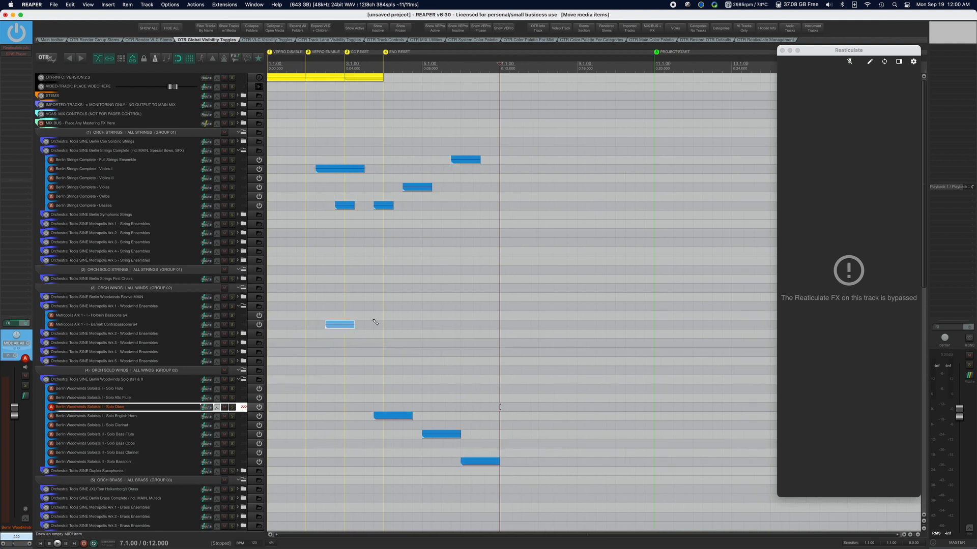
pyautogui.scroll(-2, 414, 290)
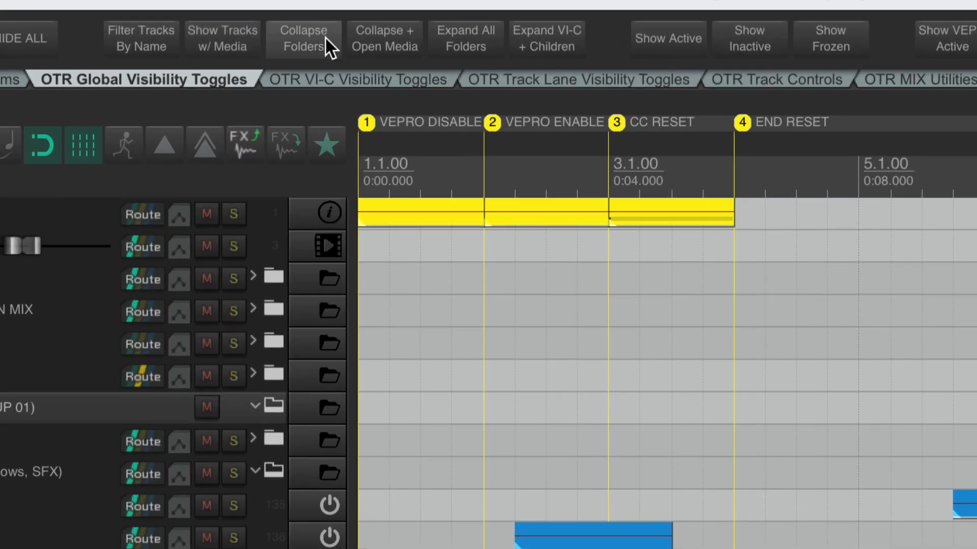
# - Collapse all instrument folders, reopen only the ones containing media, and look over the resulting track list
pyautogui.click(306, 34)
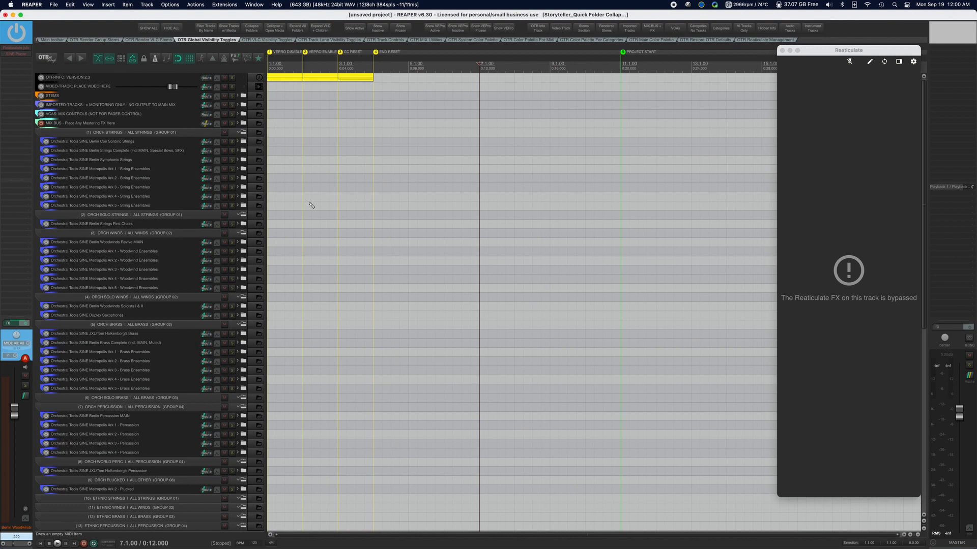
pyautogui.click(280, 29)
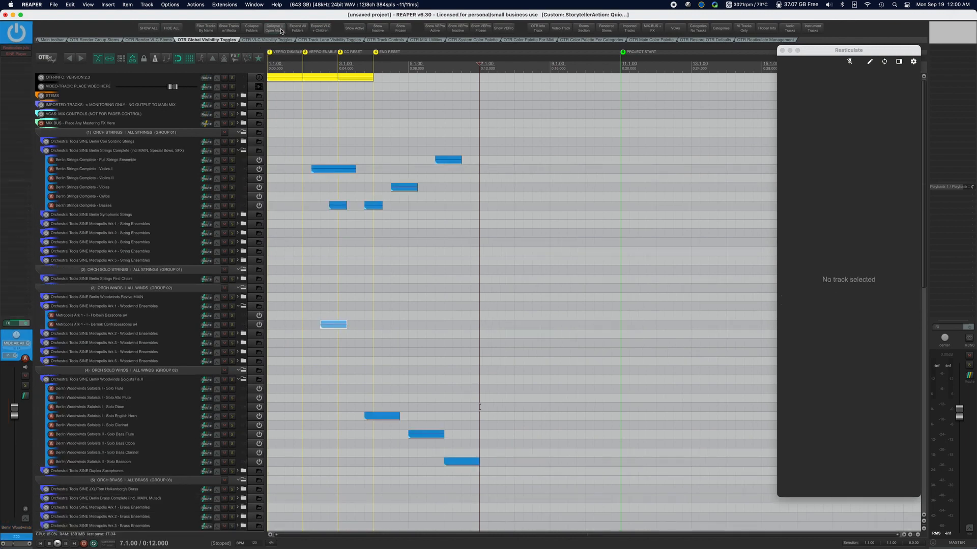
pyautogui.scroll(-6, 135, 227)
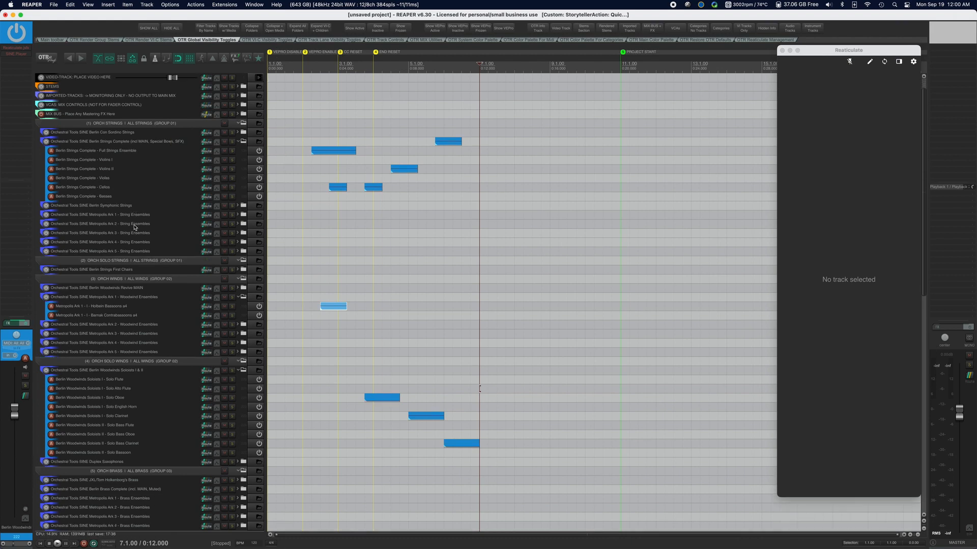
pyautogui.scroll(-2, 134, 228)
pyautogui.scroll(8, 134, 227)
pyautogui.hscroll(5, 134, 228)
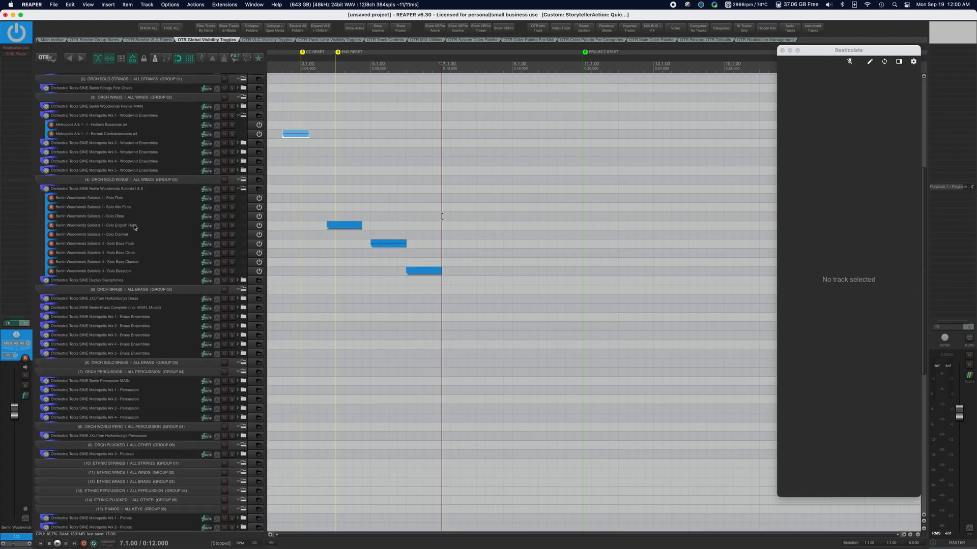
pyautogui.hscroll(-5, 135, 228)
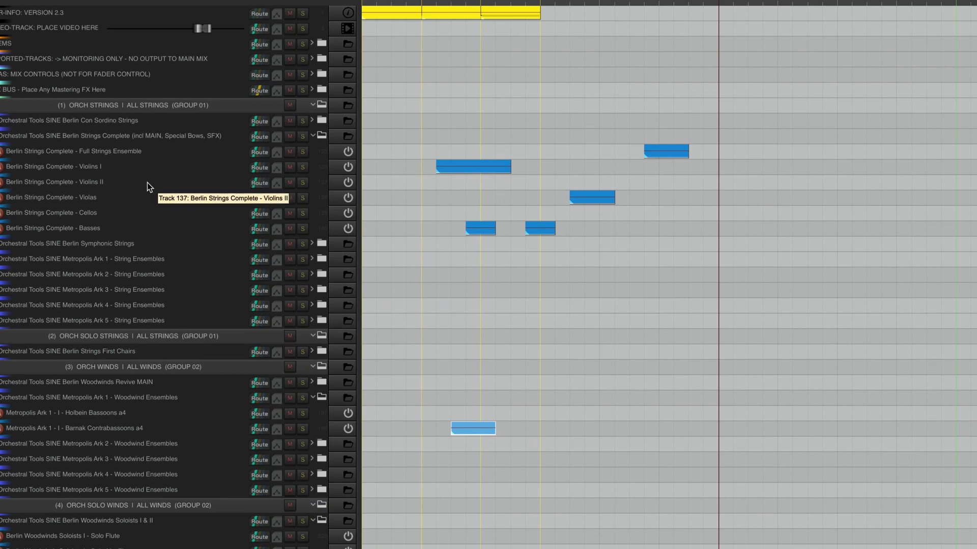
# - Show only the tracks with media and draw two more MIDI items on the Berlin Strings Complete - Violins I track
pyautogui.click(140, 178)
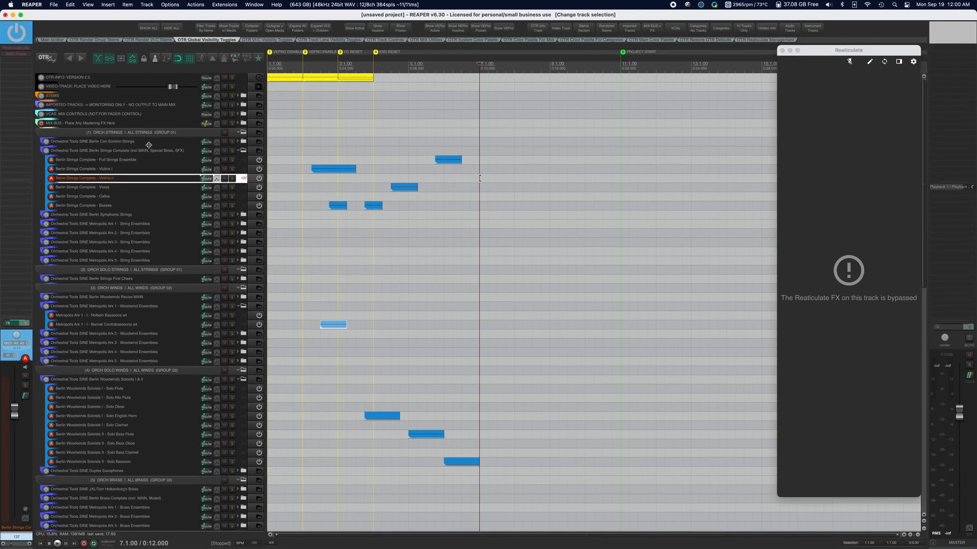
pyautogui.click(168, 105)
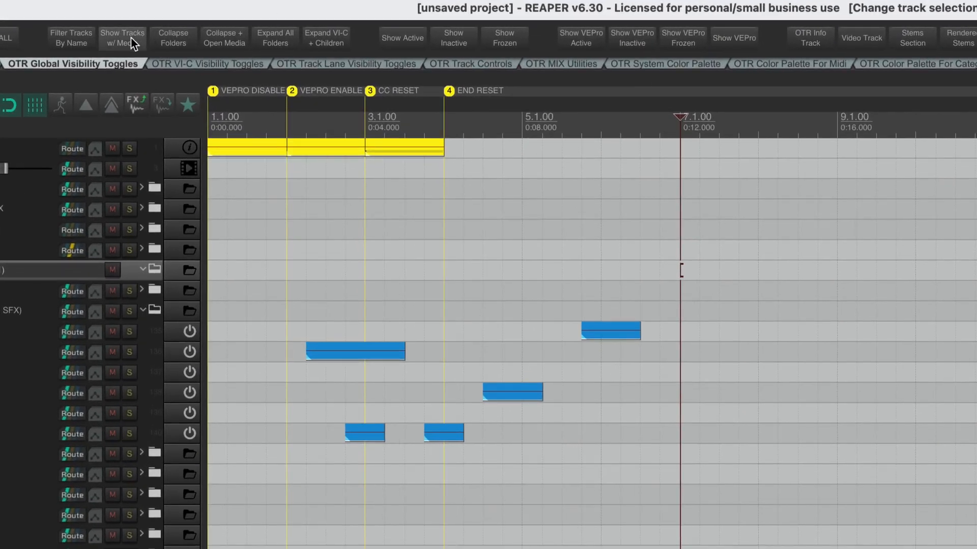
pyautogui.click(125, 38)
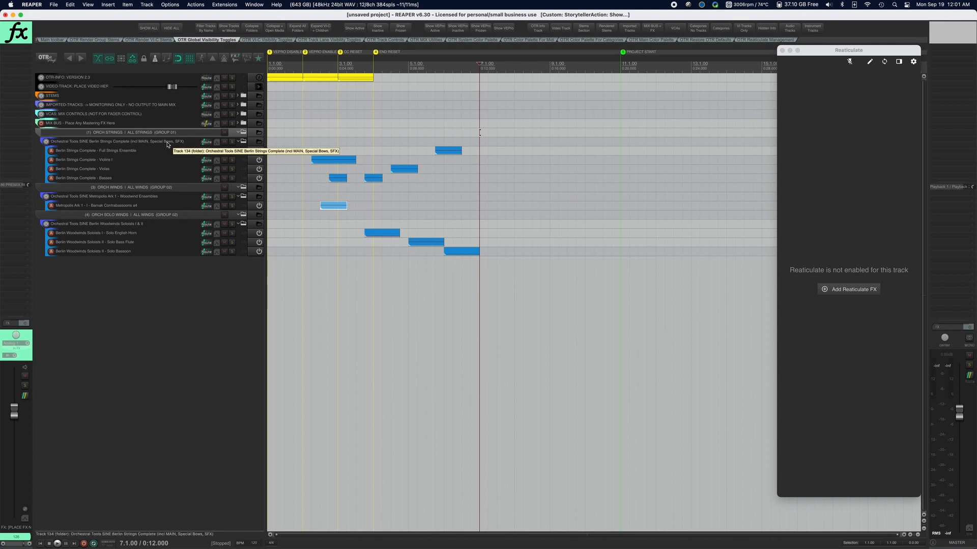
pyautogui.click(167, 145)
pyautogui.click(169, 134)
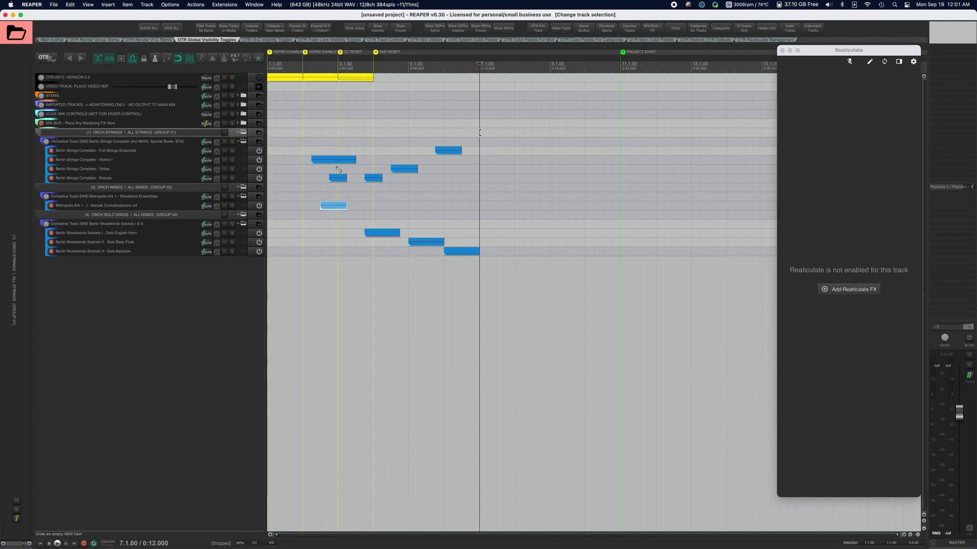
pyautogui.moveTo(444, 159); pyautogui.dragTo(585, 160)
# - Move the track selection down and back up through the visible tracks, from the Berlin Strings Complete folder to the Woodwinds Soloists tracks
pyautogui.click(131, 144)
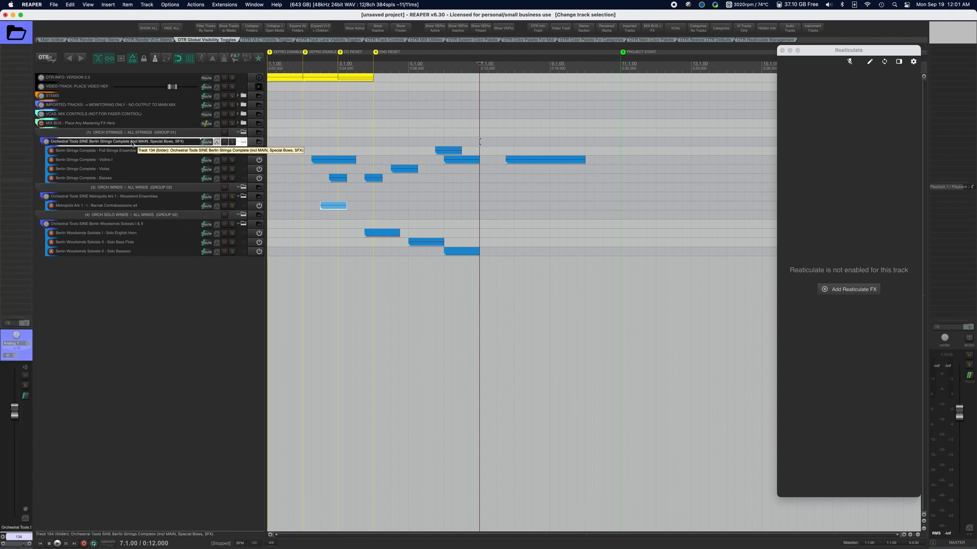
pyautogui.press('Down')
pyautogui.press('Down')
pyautogui.press('Down')
pyautogui.press('Down')
pyautogui.press('Down')
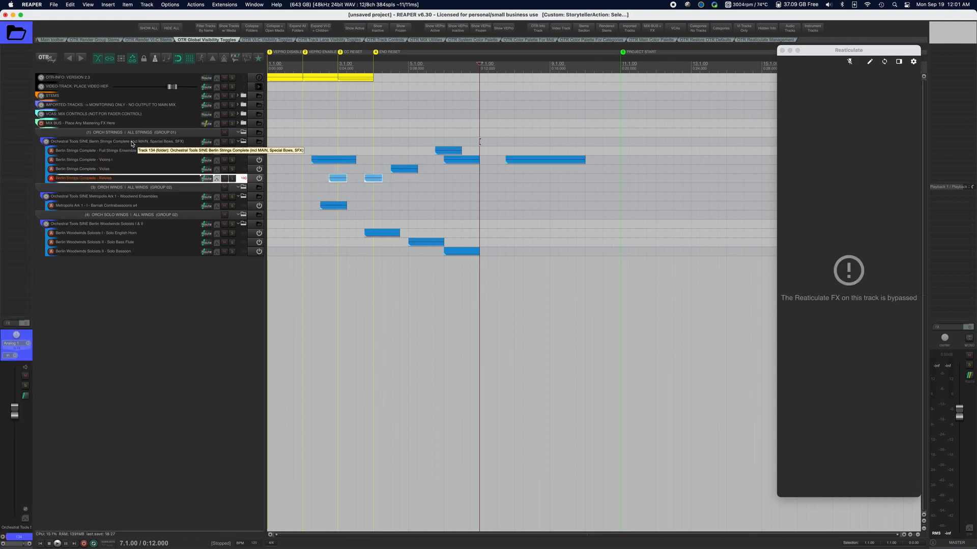
pyautogui.press('Down')
pyautogui.press('Down')
pyautogui.press('Down')
pyautogui.press('Down')
pyautogui.press('Down')
pyautogui.press('Down')
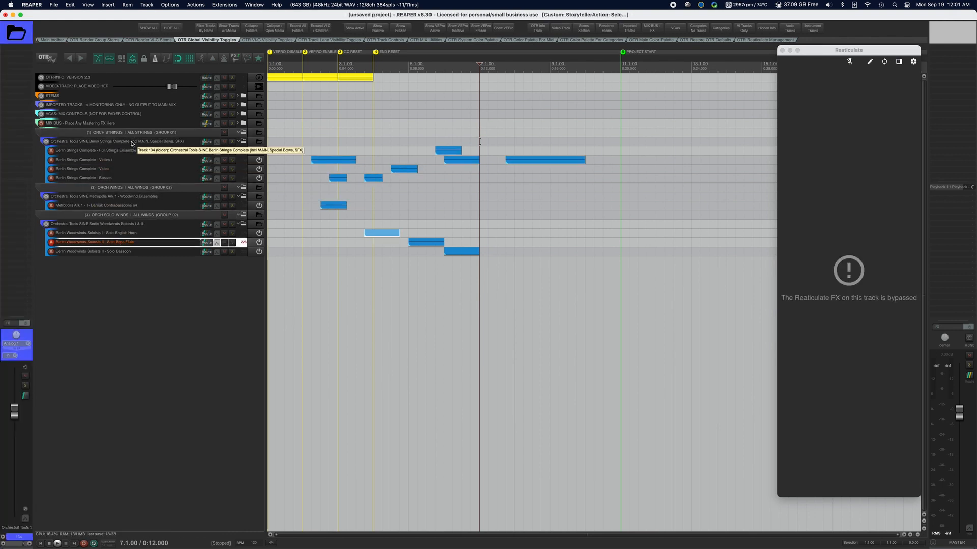
pyautogui.press('Up')
pyautogui.press('Up')
pyautogui.press('Up')
pyautogui.press('Up')
pyautogui.press('Up')
pyautogui.press('Up')
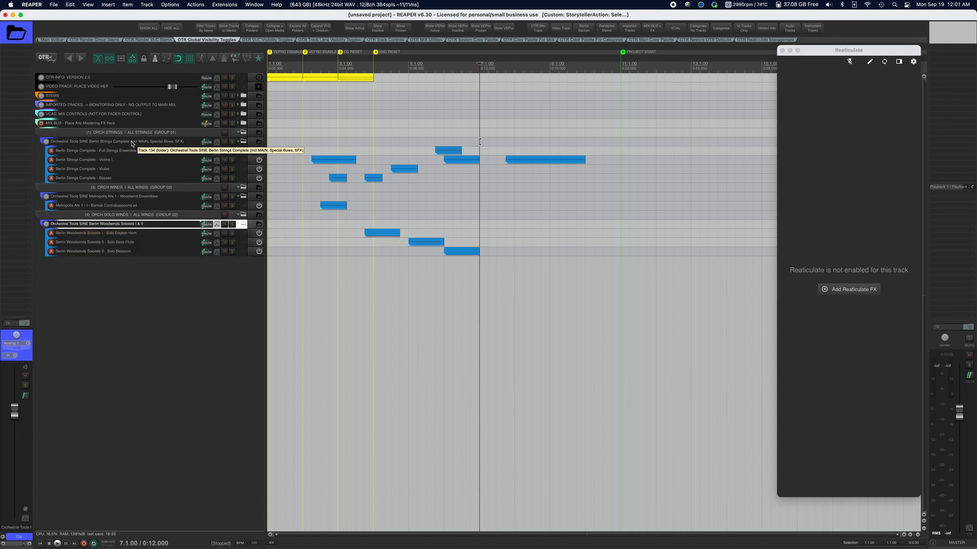
pyautogui.press('Up')
pyautogui.press('Up')
pyautogui.press('Up')
pyautogui.press('Up')
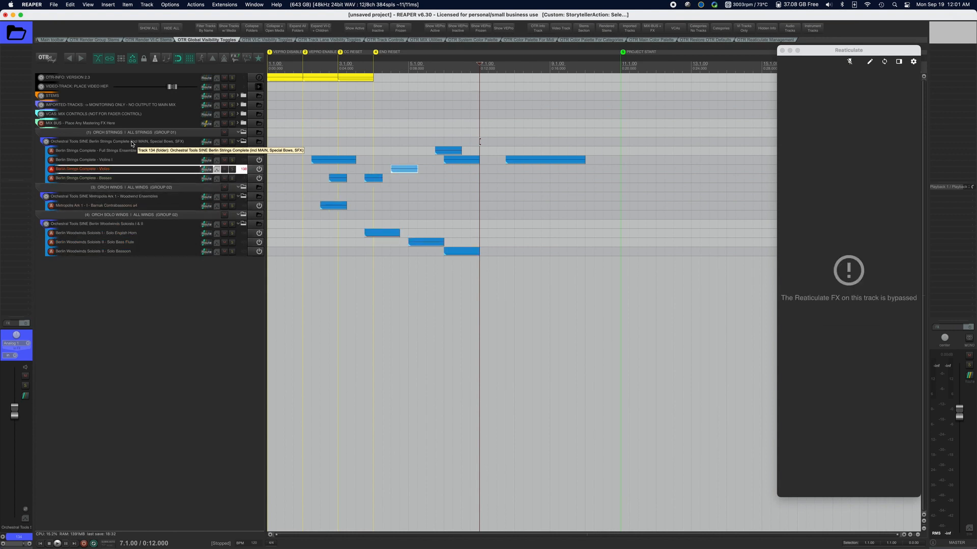
pyautogui.press('Up')
pyautogui.press('Up')
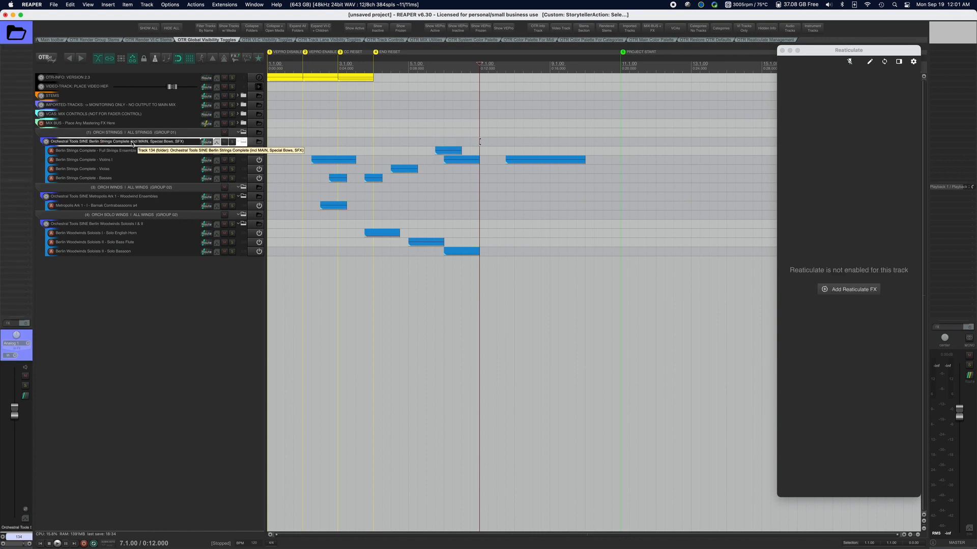
pyautogui.press('Down')
pyautogui.press('Down')
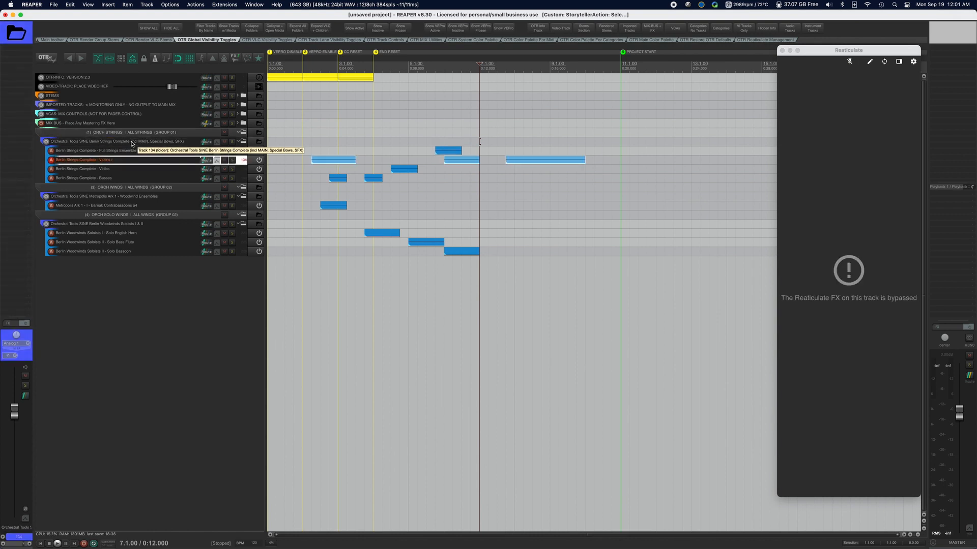
pyautogui.press('Down')
pyautogui.press('Down')
pyautogui.press('Down')
pyautogui.press('Down')
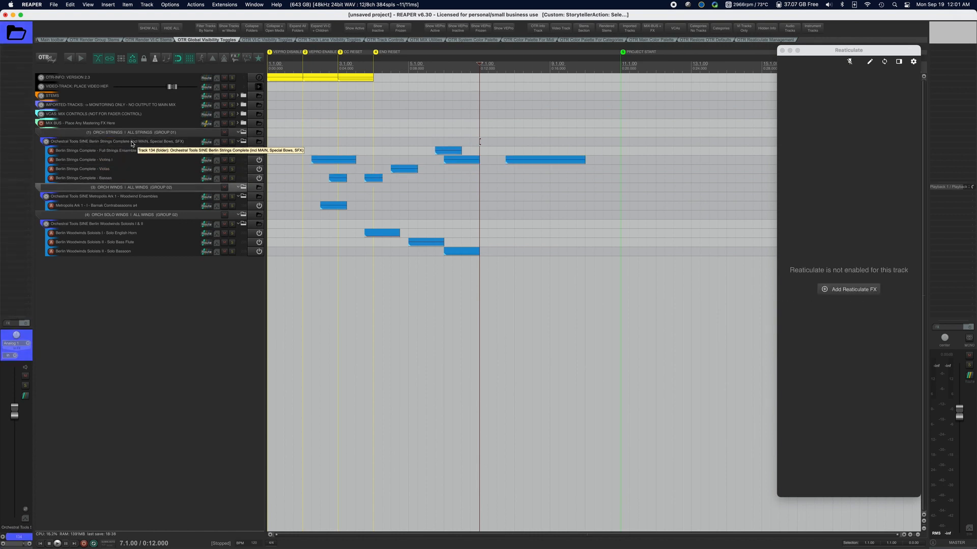
pyautogui.press('Down')
pyautogui.press('Down')
pyautogui.press('Down')
pyautogui.press('Down')
pyautogui.press('Down')
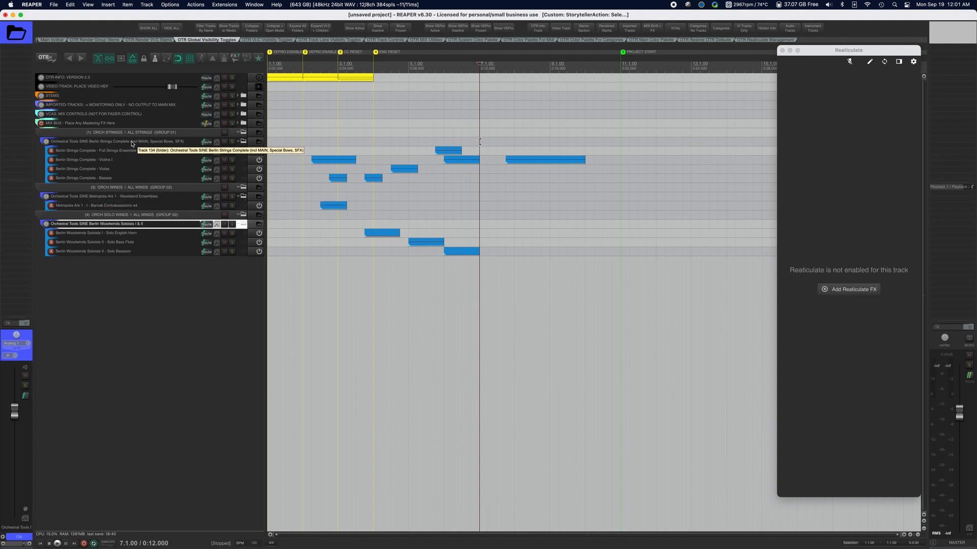
# - Move the track selection up from the Berlin Woodwinds Soloists I & II folder to the Berlin Strings Complete - Violins I track
pyautogui.press('Down')
pyautogui.press('Up')
pyautogui.press('Up')
pyautogui.press('Up')
pyautogui.press('Up')
pyautogui.press('Up')
pyautogui.press('Up')
pyautogui.press('Up')
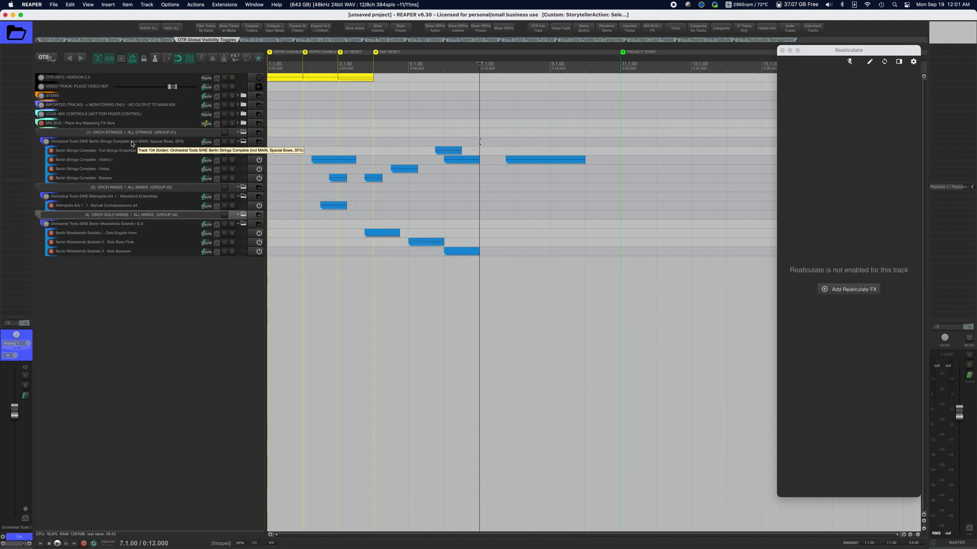
pyautogui.press('Up')
pyautogui.press('Up')
pyautogui.press('Up')
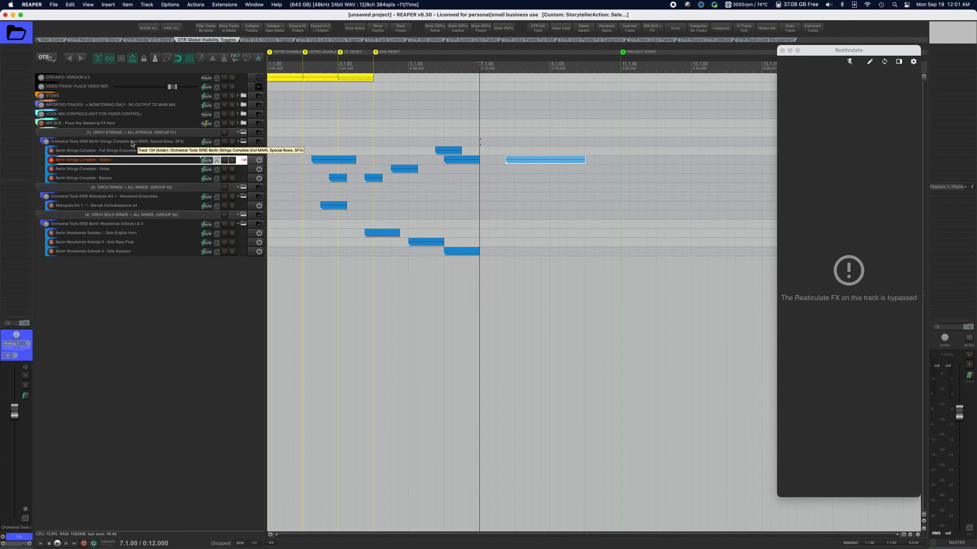
# - Step the item selection back and forth between the MIDI items on the Violins I track, ending on the last item
pyautogui.press('Left')
pyautogui.press('Left')
pyautogui.press('Right')
pyautogui.press('Right')
pyautogui.press('Left')
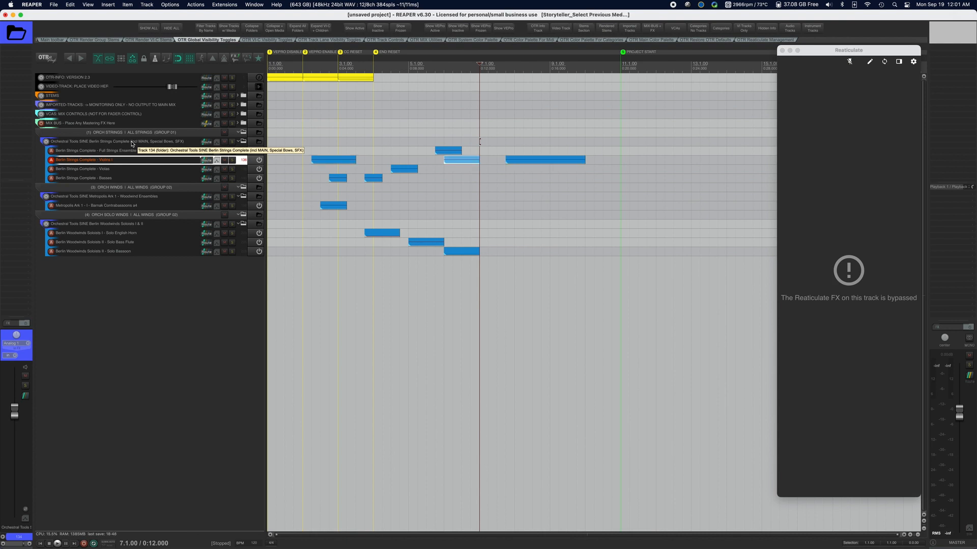
pyautogui.press('Left')
pyautogui.press('Right')
pyautogui.press('Right')
pyautogui.press('Left')
pyautogui.press('Left')
pyautogui.press('Right')
pyautogui.press('Right')
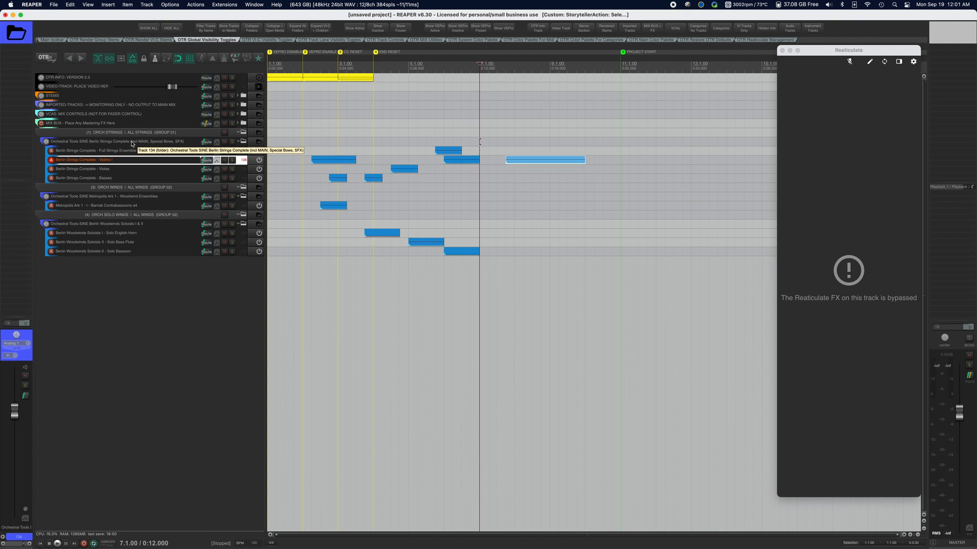
pyautogui.press('Left')
pyautogui.press('Left')
pyautogui.press('Right')
pyautogui.press('Right')
pyautogui.press('Left')
pyautogui.press('Left')
pyautogui.press('Right')
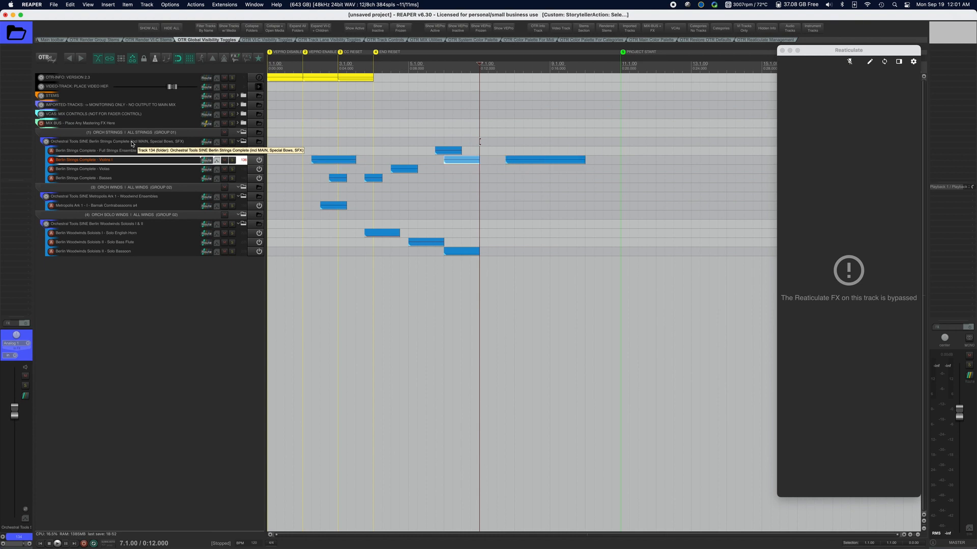
pyautogui.press('Right')
pyautogui.press('Left')
pyautogui.press('Left')
pyautogui.press('Right')
pyautogui.press('Right')
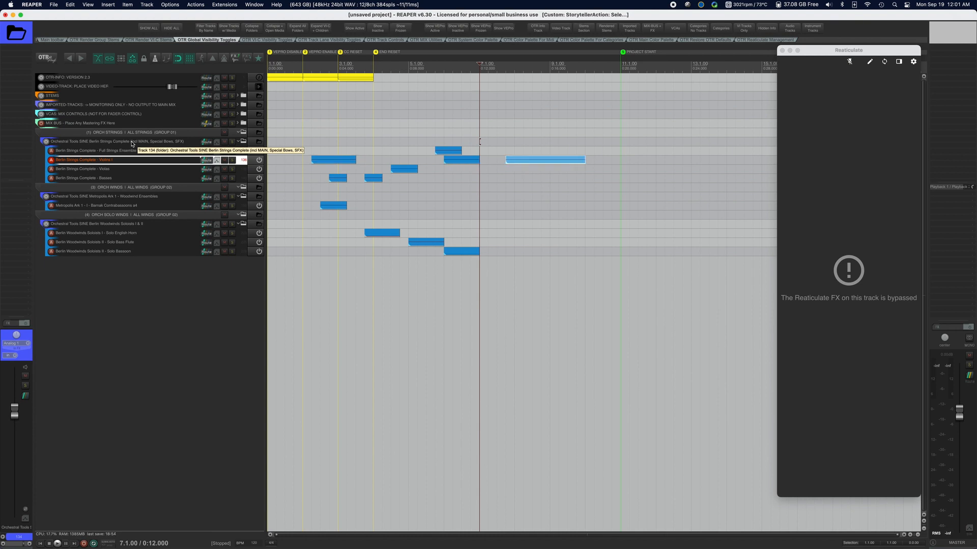
# - Select all MIDI items on the Violins I track, and step the selection from the first item to the last
pyautogui.press('super+a')
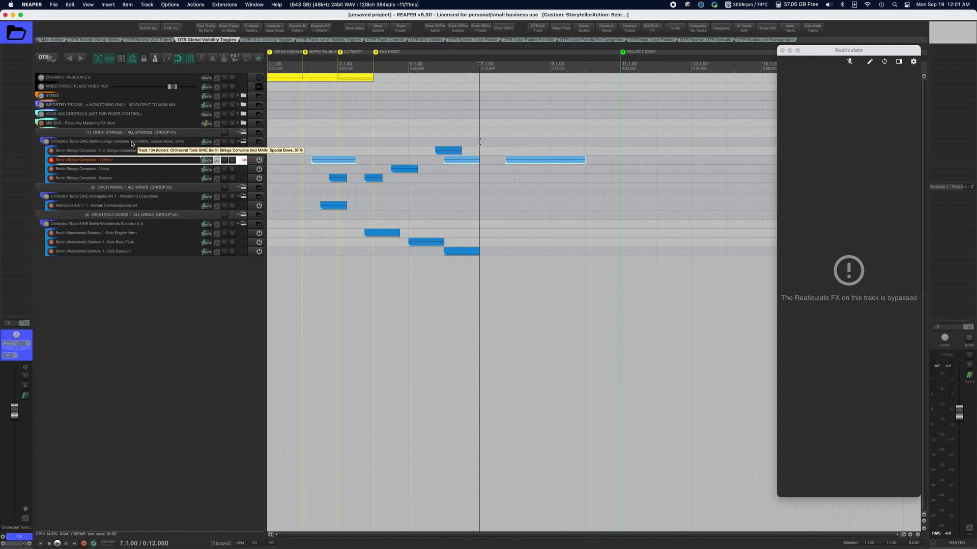
pyautogui.press('Left')
pyautogui.press('Right')
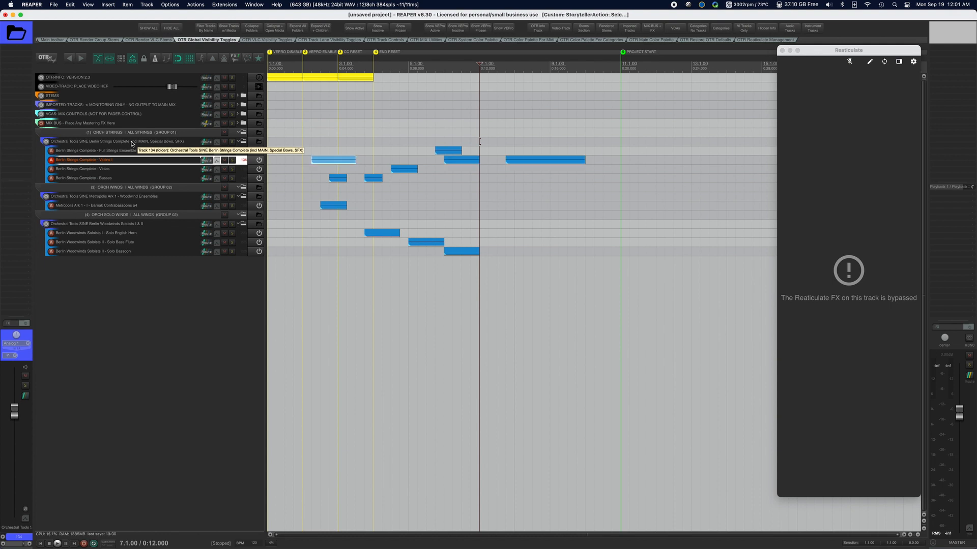
pyautogui.press('Right')
pyautogui.press('Right')
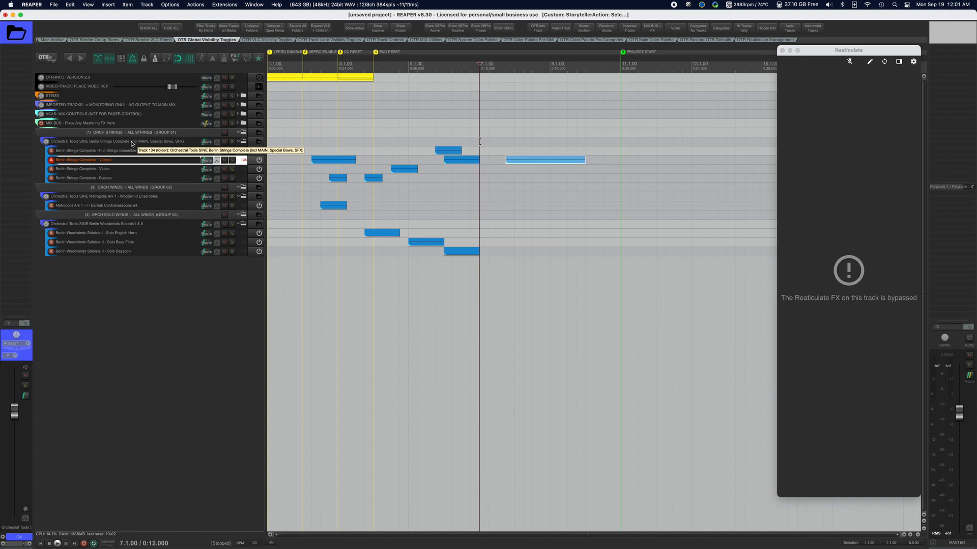
# - Extend the item selection from the first to the last Violins I item, shrink it back, and step between single items
pyautogui.press('Left')
pyautogui.press('Left')
pyautogui.hotkey('shift', 'Right')
pyautogui.hotkey('shift', 'Right')
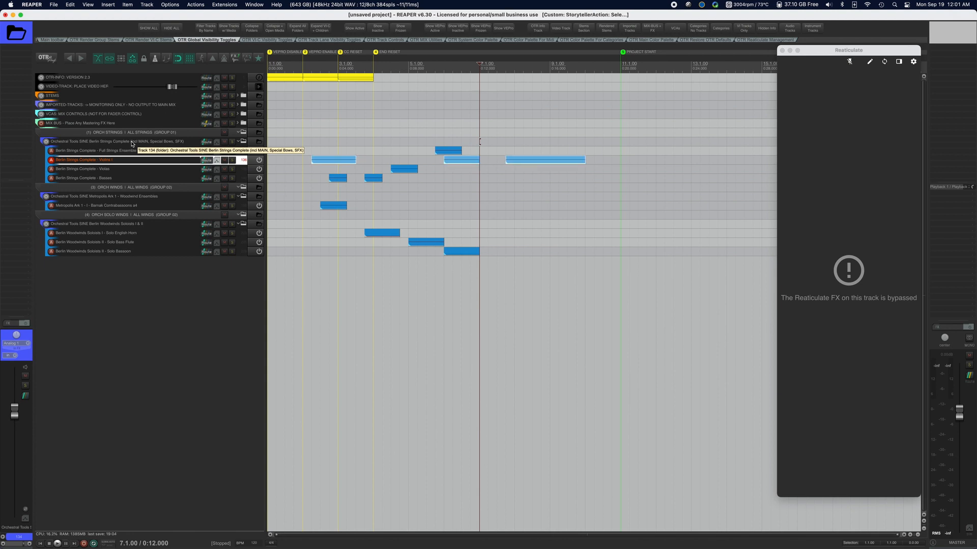
pyautogui.hotkey('shift', 'Left')
pyautogui.hotkey('shift', 'Left')
pyautogui.press('Right')
pyautogui.press('Right')
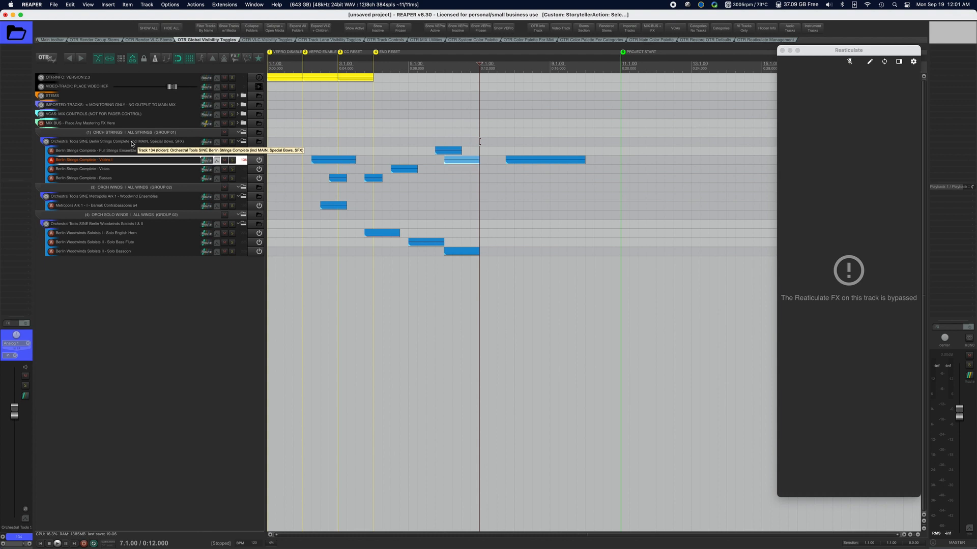
pyautogui.press('Left')
# - Move the track selection down from Violins I and back, and jump repeatedly between the first and last visible tracks
pyautogui.press('Down')
pyautogui.press('Down')
pyautogui.press('Down')
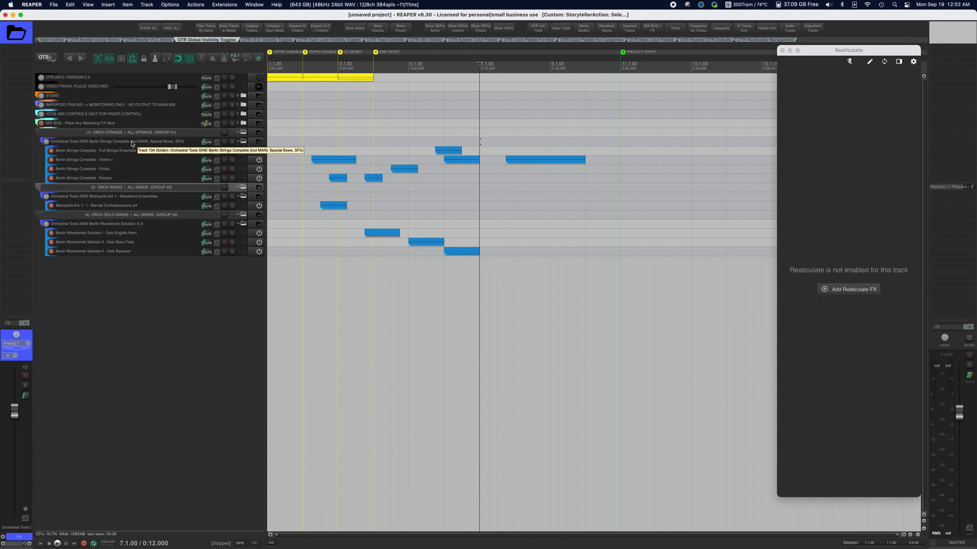
pyautogui.press('Up')
pyautogui.press('Up')
pyautogui.press('super+Up')
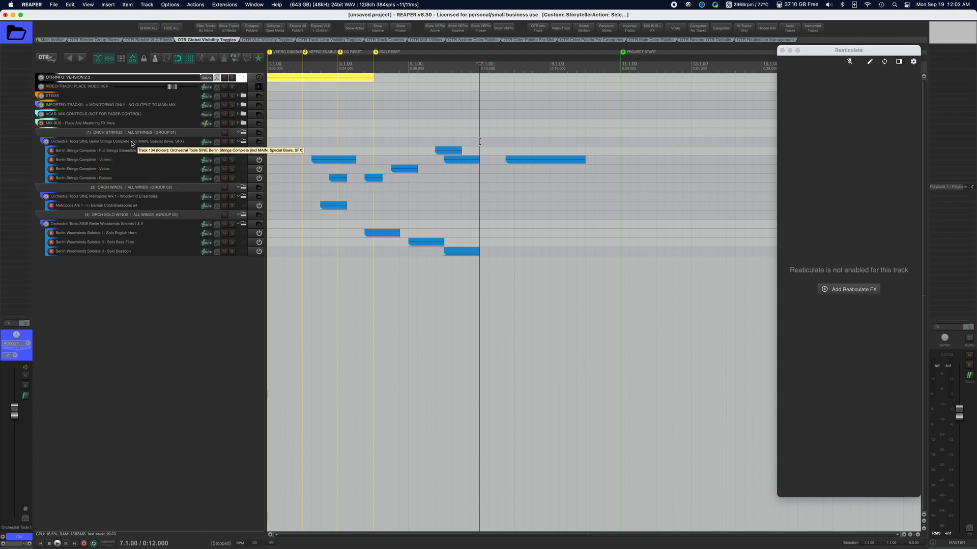
pyautogui.press('super+Down')
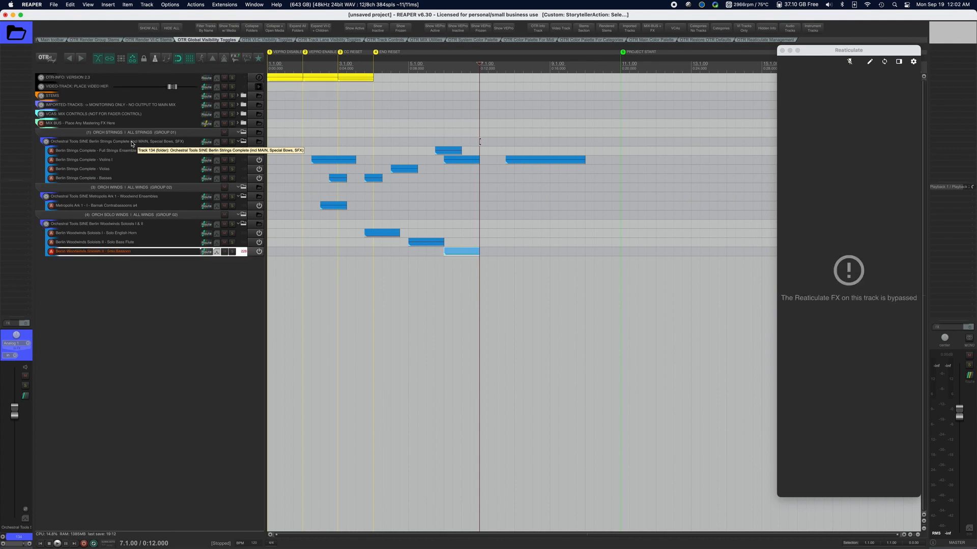
pyautogui.press('super+Up')
pyautogui.press('super+Down')
pyautogui.press('super+Up')
pyautogui.press('super+Down')
# - Step the track selection up from the Solo Bassoon track to the Metropolis Ark 1 - Woodwind Ensembles folder
pyautogui.press('Up')
pyautogui.press('Up')
pyautogui.press('Up')
pyautogui.press('Up')
pyautogui.press('Up')
pyautogui.press('Up')
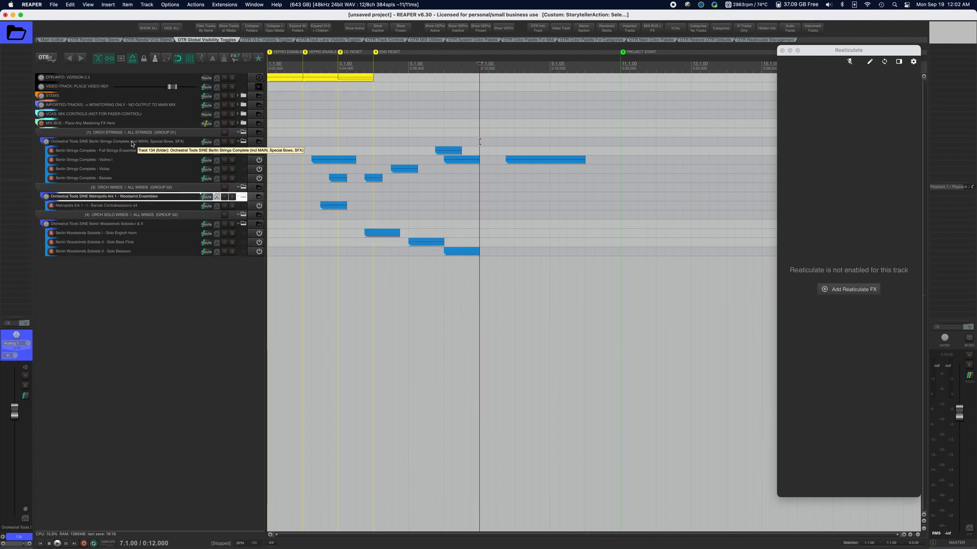
# - Show all tracks again, look through the track list down to the TBD folder, and select the OTR-INFO track
pyautogui.click(151, 29)
pyautogui.click(176, 75)
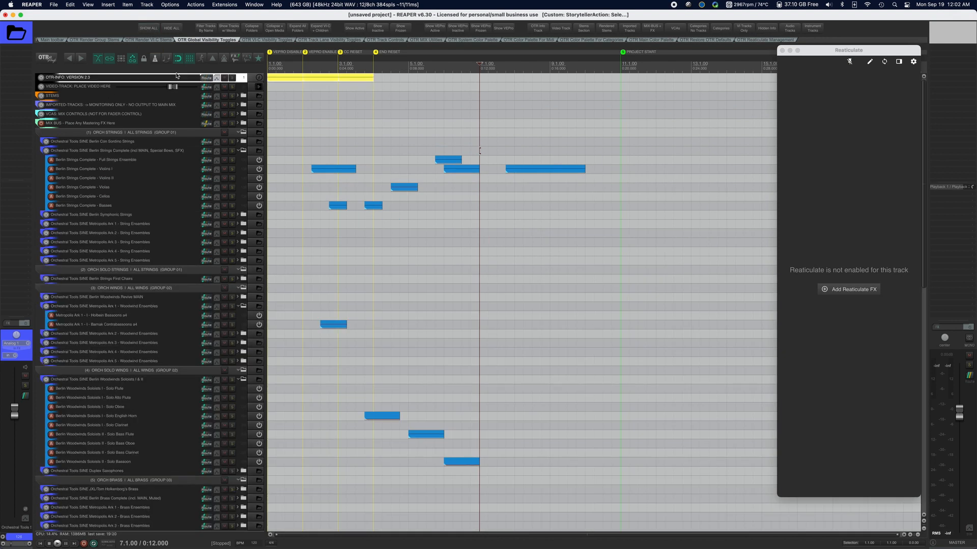
pyautogui.press('Escape')
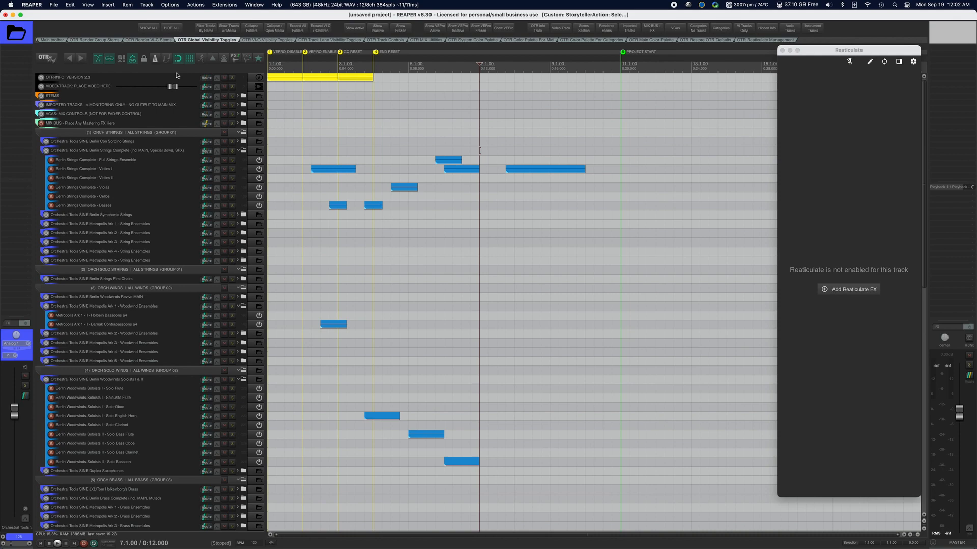
pyautogui.scroll(-15, 148, 237)
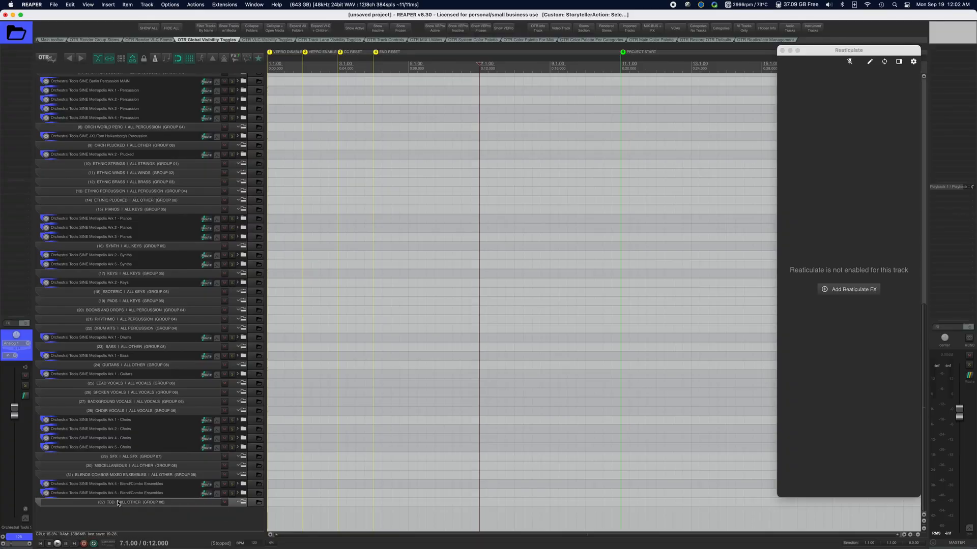
pyautogui.scroll(15, 122, 199)
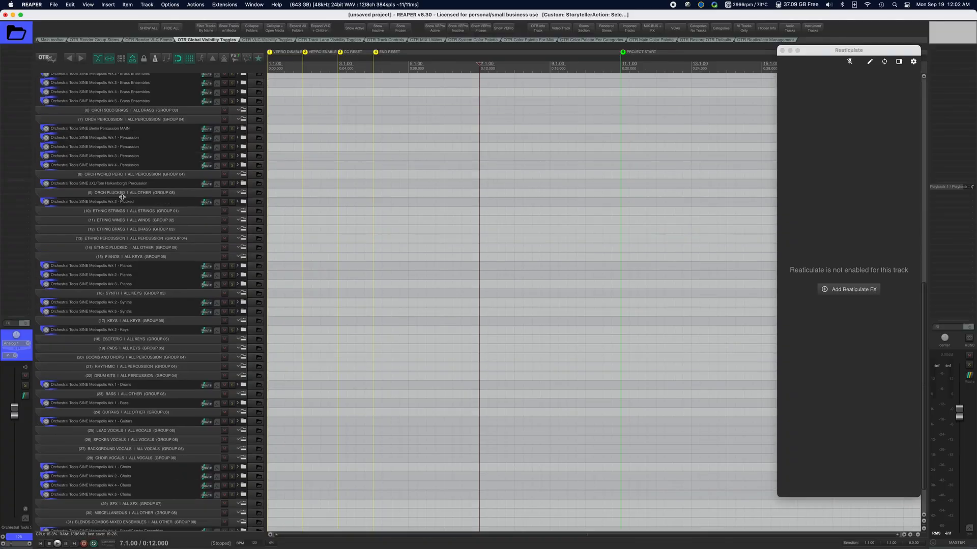
pyautogui.click(108, 81)
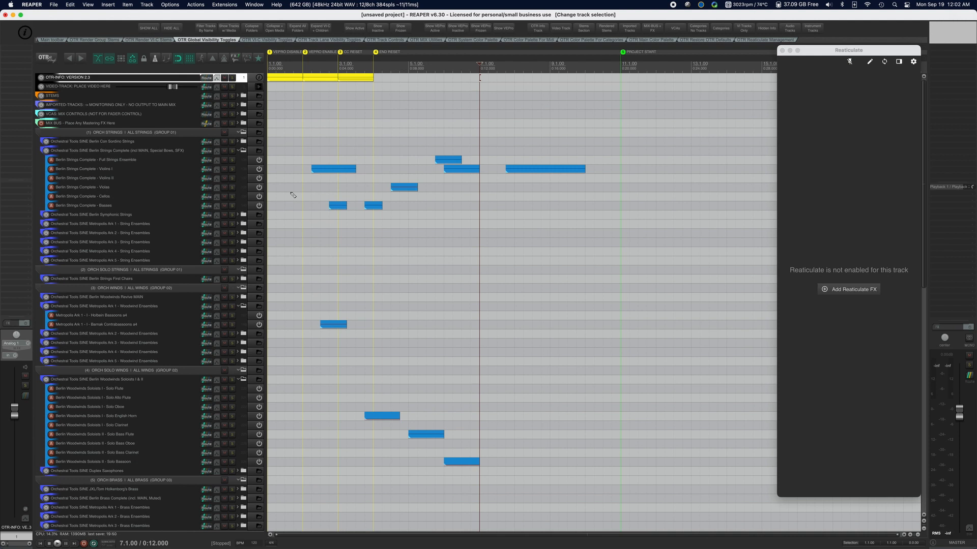
# - Bring up the OTR VI-C Visibility Toggles, show all tracks, and undo that action
pyautogui.click(281, 41)
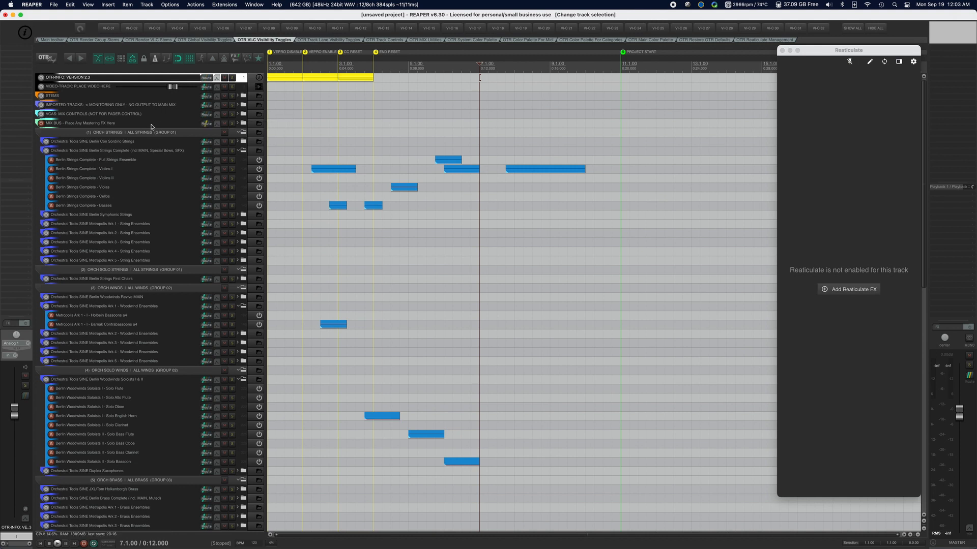
pyautogui.click(858, 31)
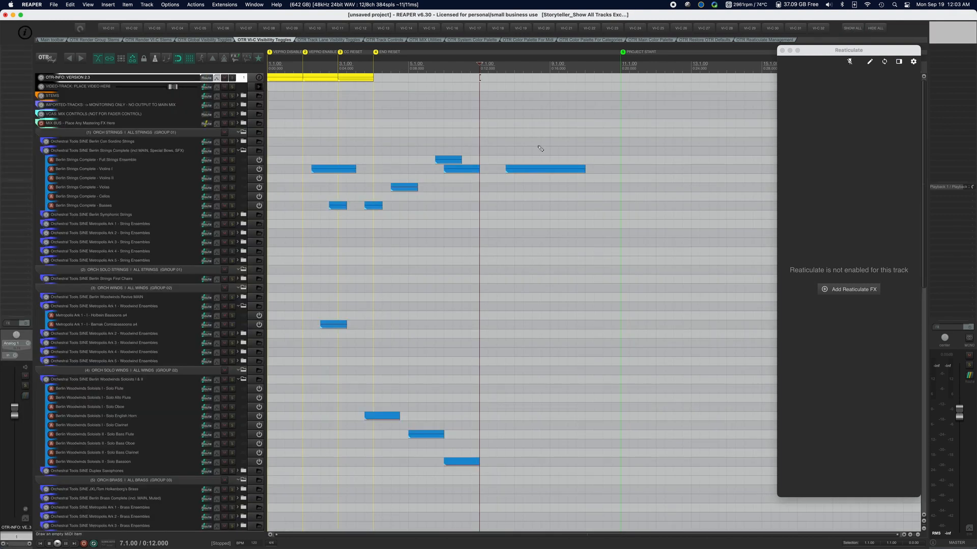
pyautogui.press('super+z')
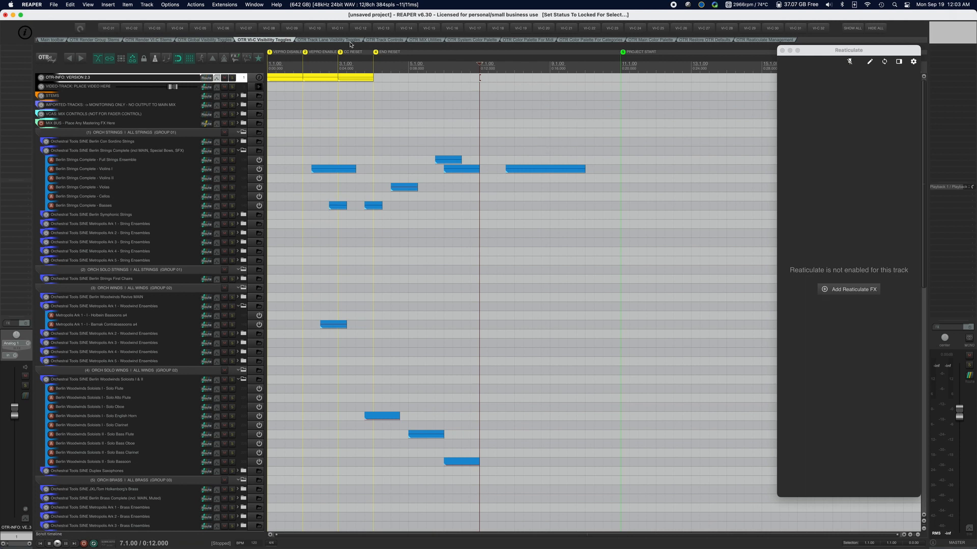
# - View the OTR Track Lane Visibility Toggles, switch to the OTR Track Controls, and open and cancel the track-name Search & Replace dialog
pyautogui.click(329, 40)
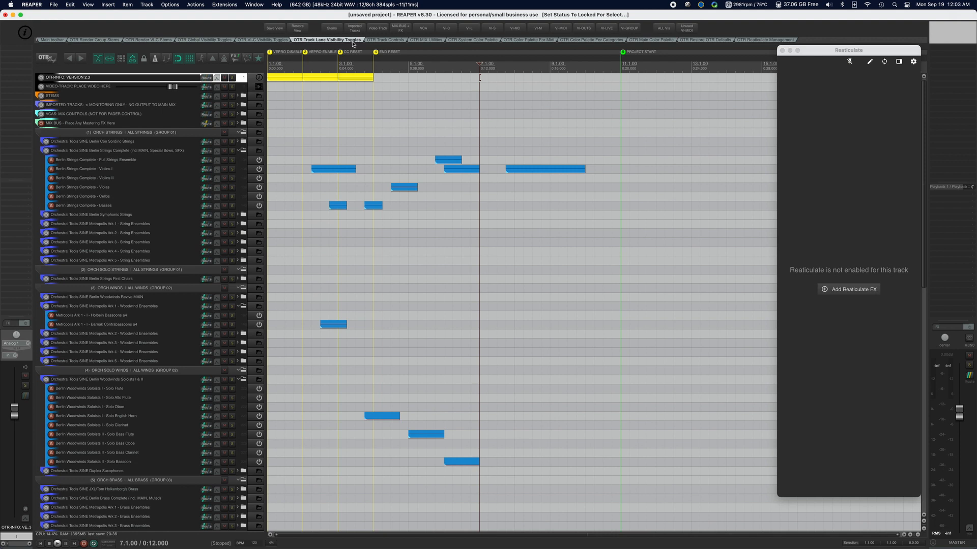
pyautogui.click(402, 40)
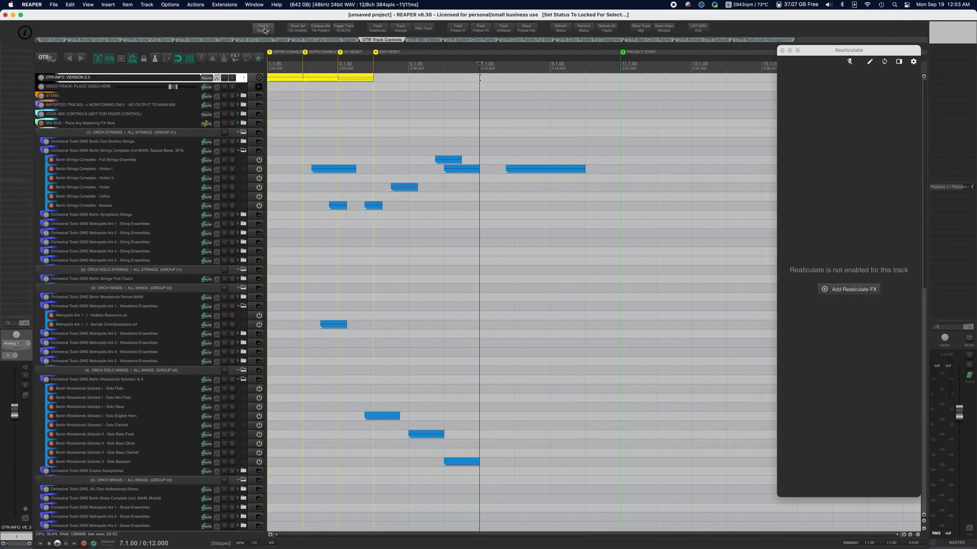
pyautogui.click(273, 44)
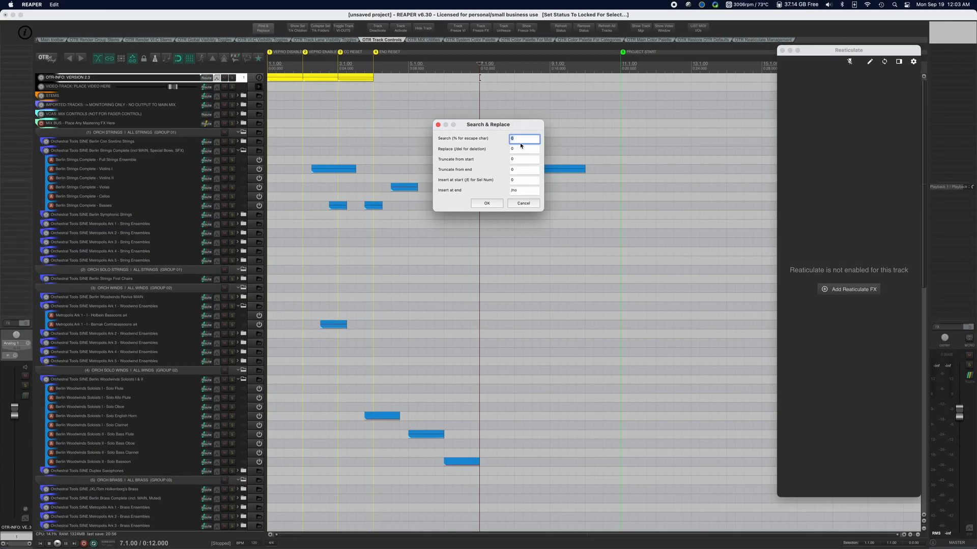
pyautogui.click(524, 203)
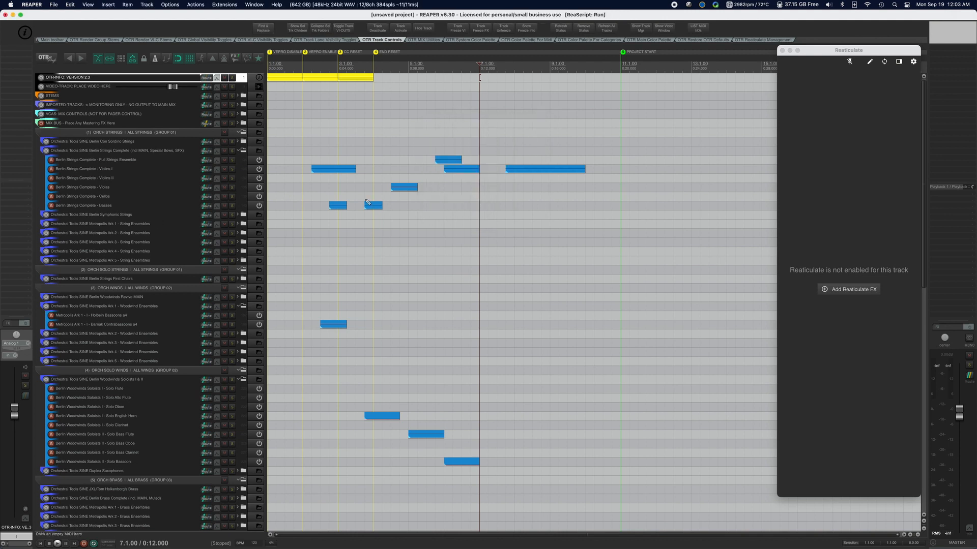
# - Replace "Ark" with "HAHA" in the names of the five Metropolis Ark String Ensembles folders, and undo the replacement
pyautogui.click(149, 224)
pyautogui.keyDown('shift'); pyautogui.click(146, 262); pyautogui.keyUp('shift')
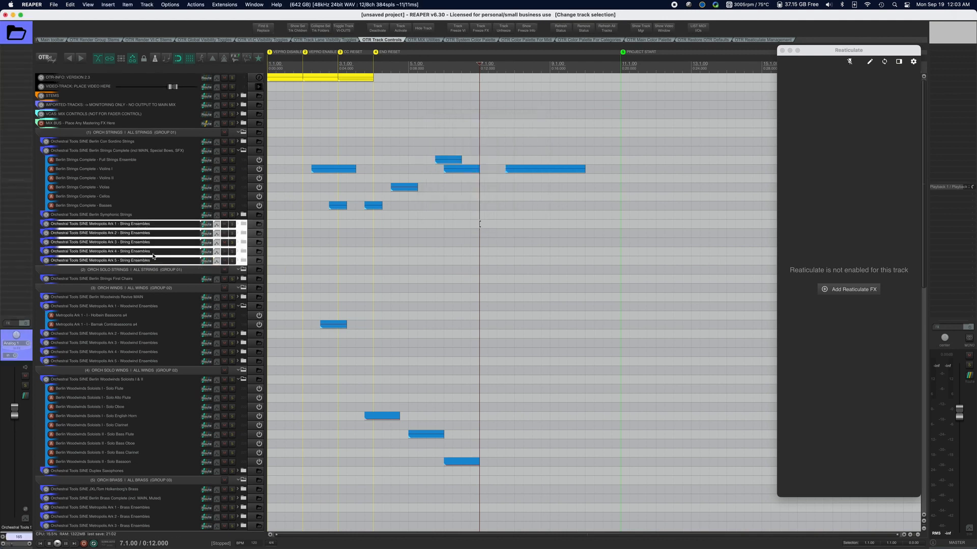
pyautogui.click(263, 28)
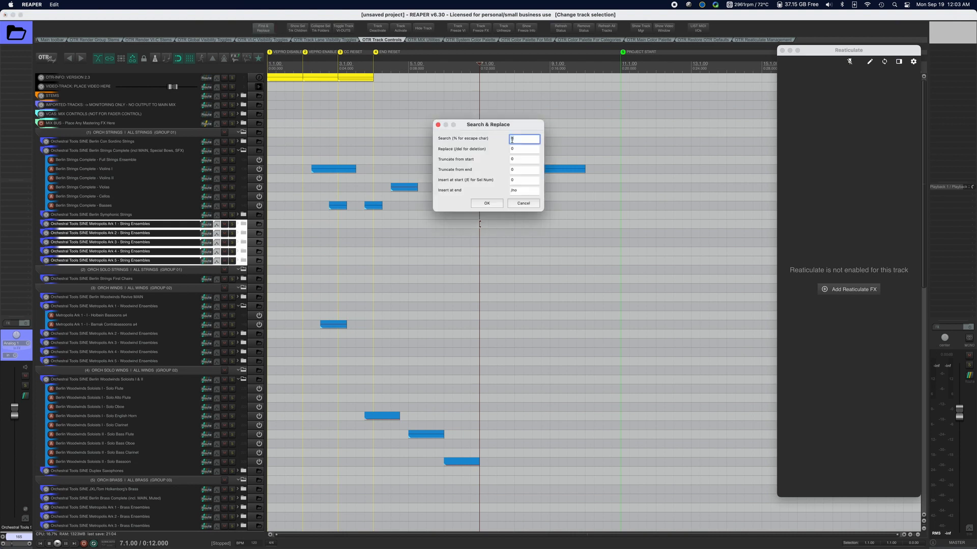
pyautogui.write('Ark')
pyautogui.press('Tab')
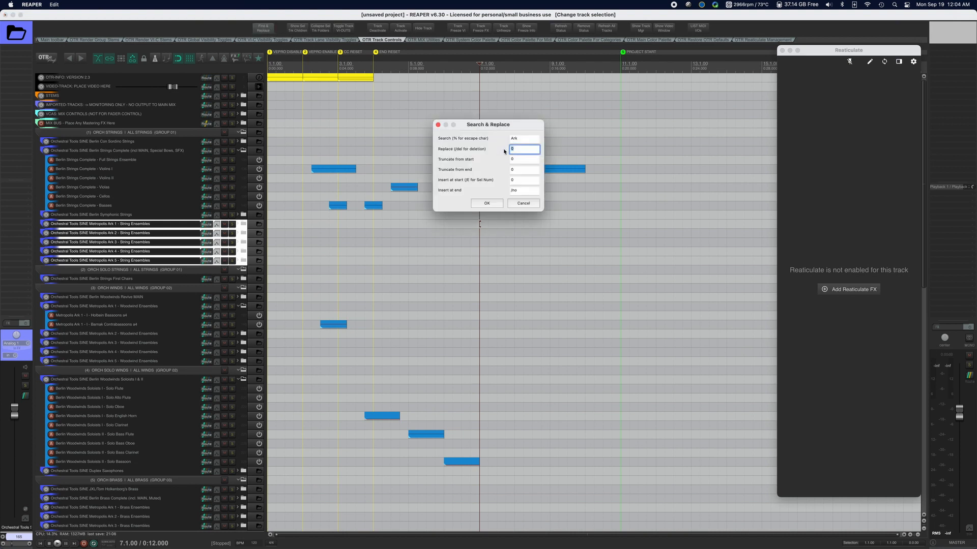
pyautogui.write('HAHA')
pyautogui.click(487, 203)
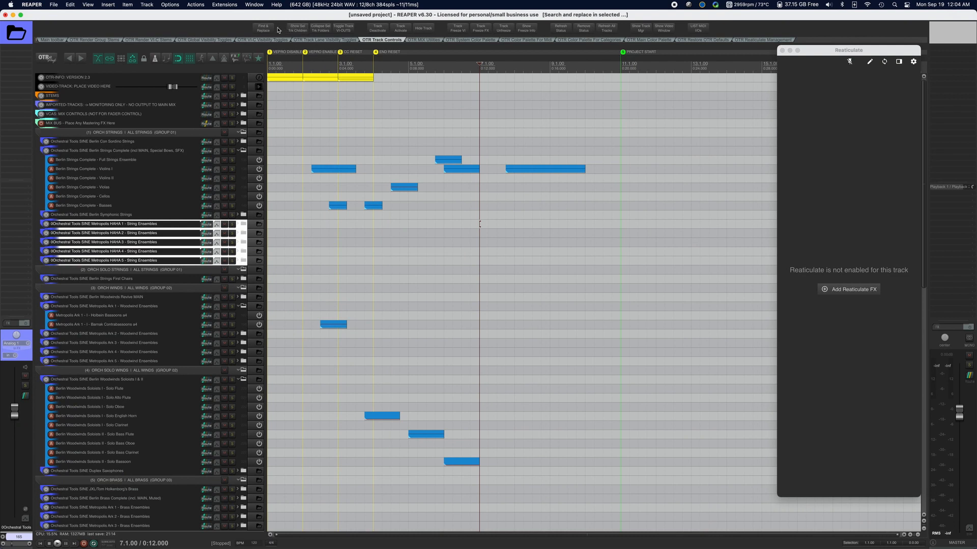
pyautogui.press('super+z')
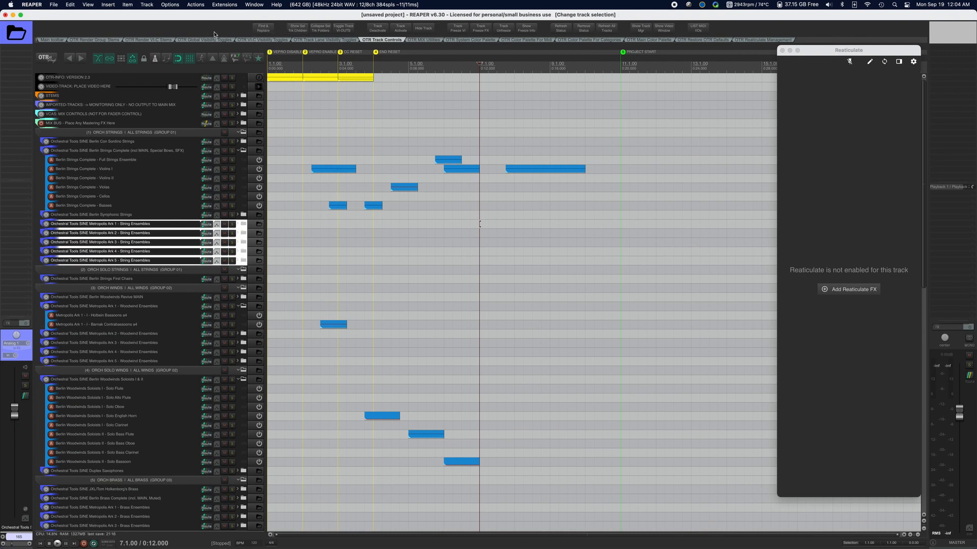
# - Insert the blank "Library with 16 Midi and 8 Stereo Outs Submixer (To Virtual Hall 02)" track template below the Ethnic Brass folder
pyautogui.click(130, 132)
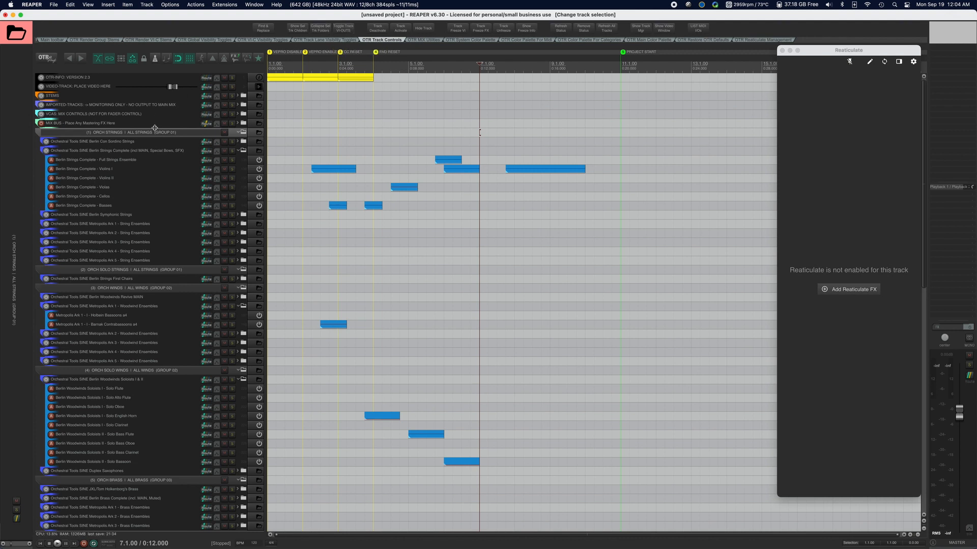
pyautogui.scroll(-15, 155, 133)
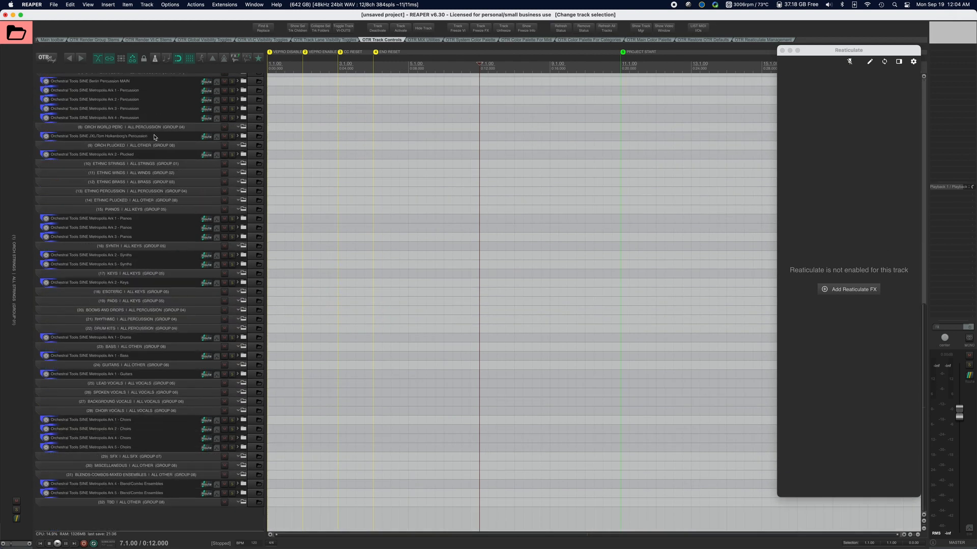
pyautogui.click(154, 184)
pyautogui.rightClick(155, 184)
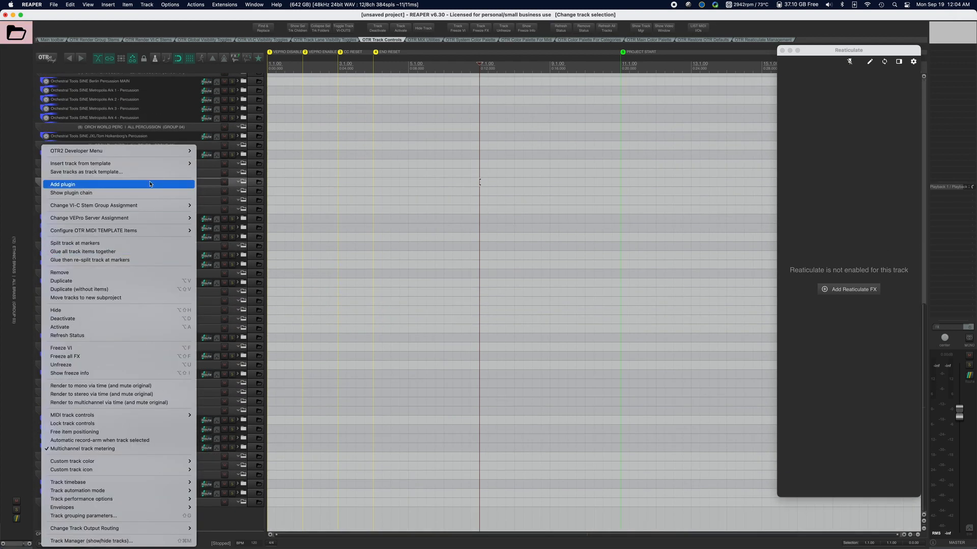
pyautogui.moveTo(148, 166)
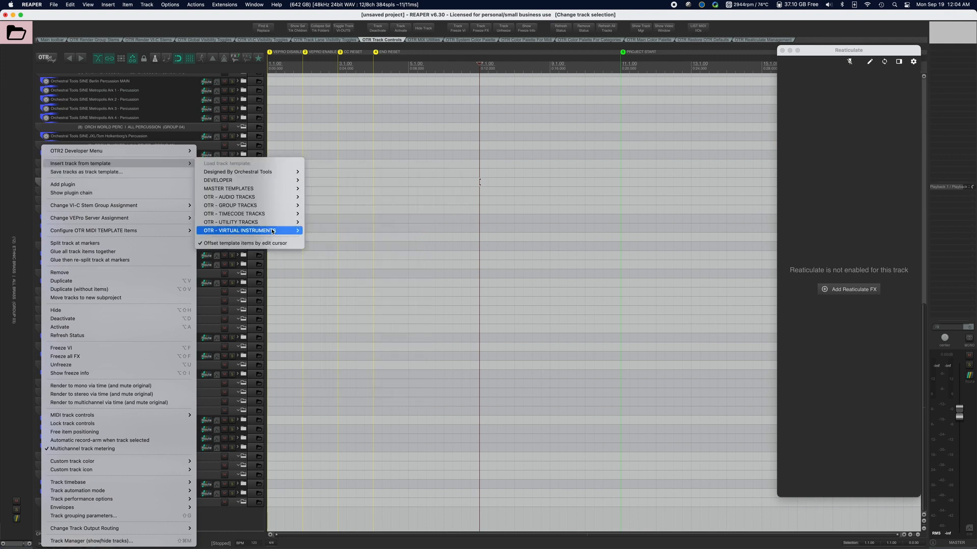
pyautogui.moveTo(264, 231)
pyautogui.moveTo(325, 248)
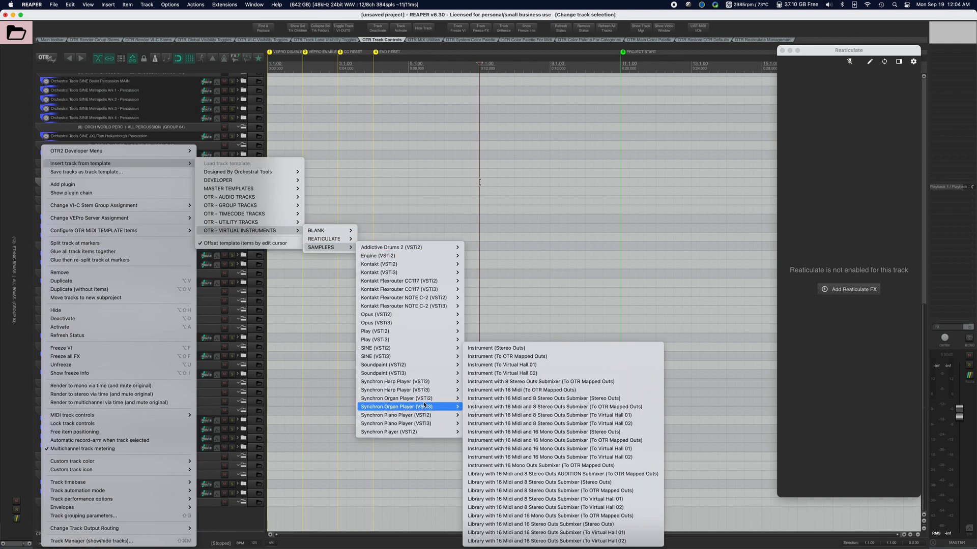
pyautogui.moveTo(331, 231)
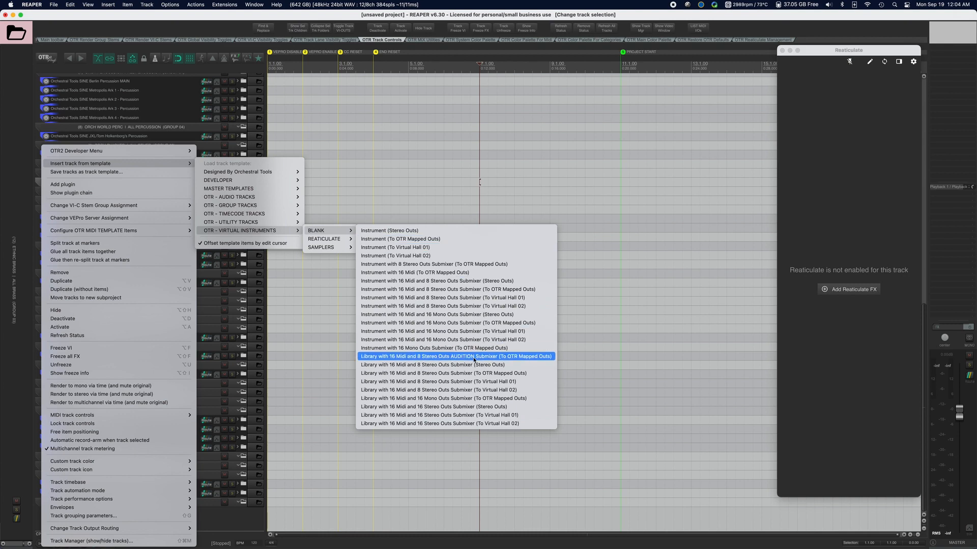
pyautogui.click(479, 389)
# - Toggle the VI-OUTS tracks off and on with the MIDI 2 track, the VI track and the sample library folder selected in turn
pyautogui.click(174, 213)
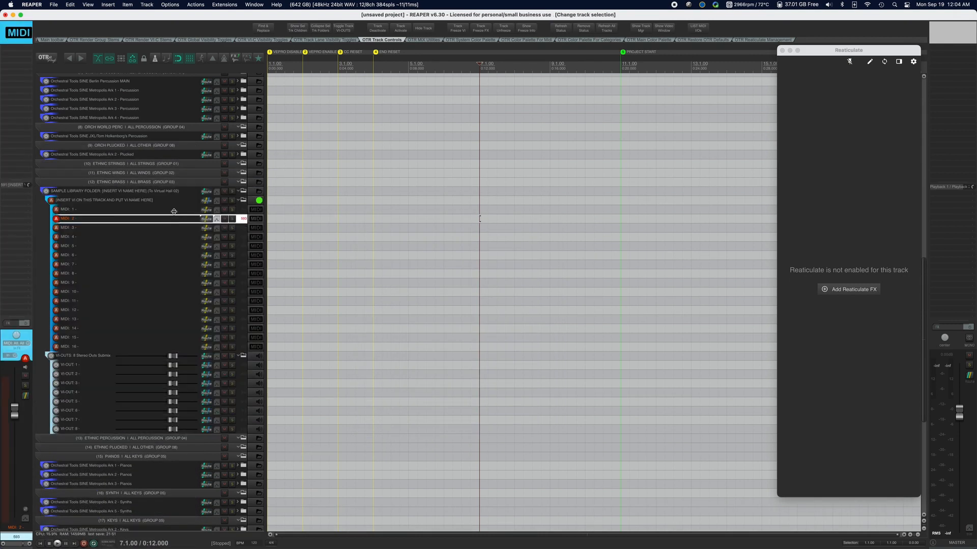
pyautogui.click(343, 28)
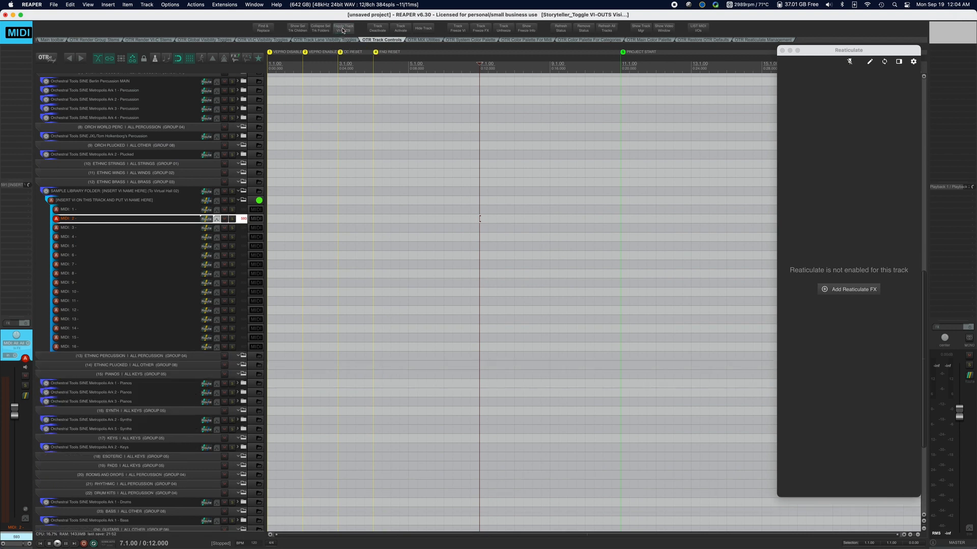
pyautogui.click(343, 30)
pyautogui.click(127, 200)
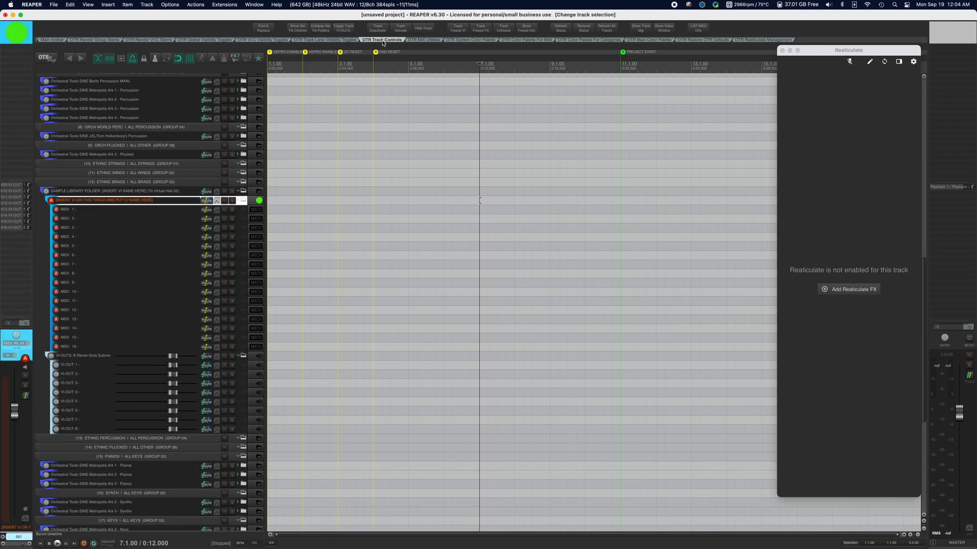
pyautogui.click(352, 33)
pyautogui.click(352, 34)
pyautogui.click(129, 191)
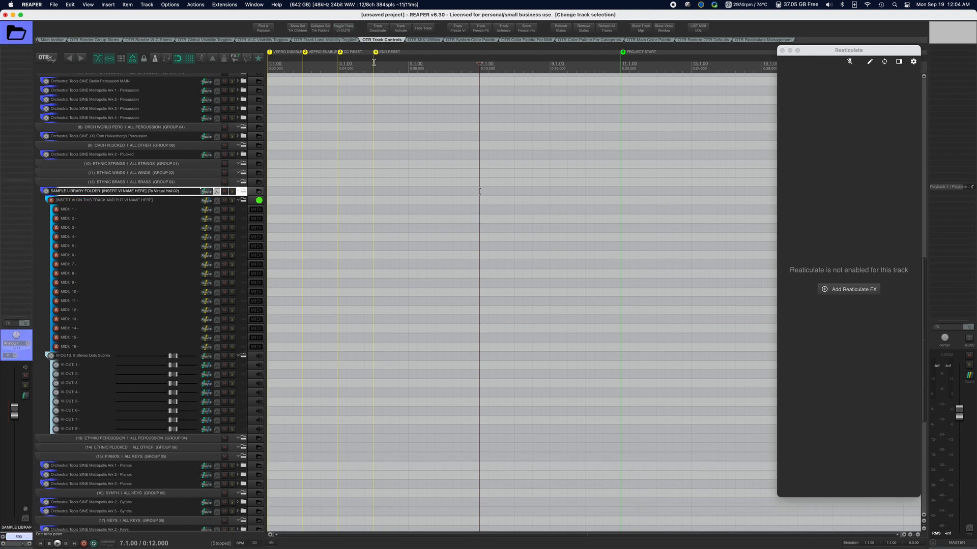
pyautogui.click(343, 28)
pyautogui.click(343, 29)
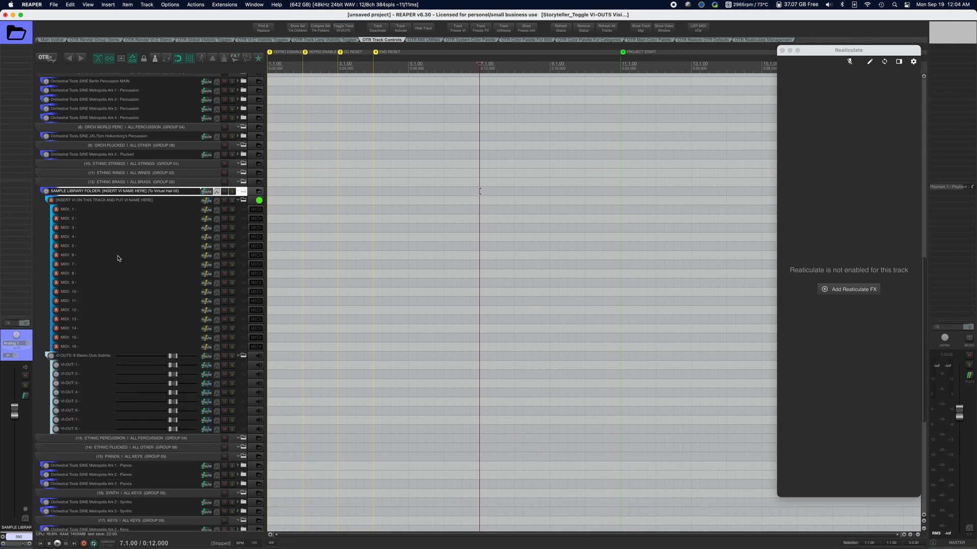
# - Delete the sample library folder together with all of its tracks
pyautogui.click(137, 191)
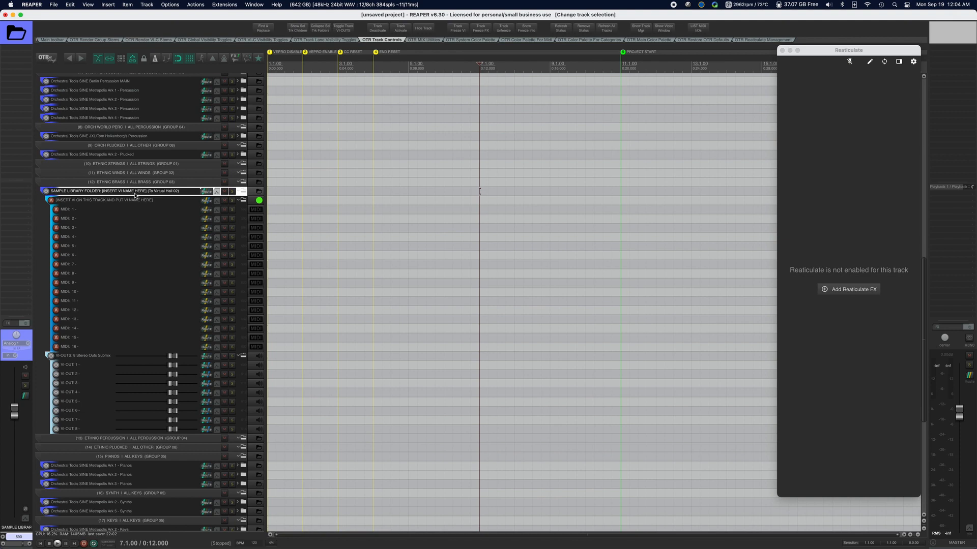
pyautogui.press('Delete')
pyautogui.press('Return')
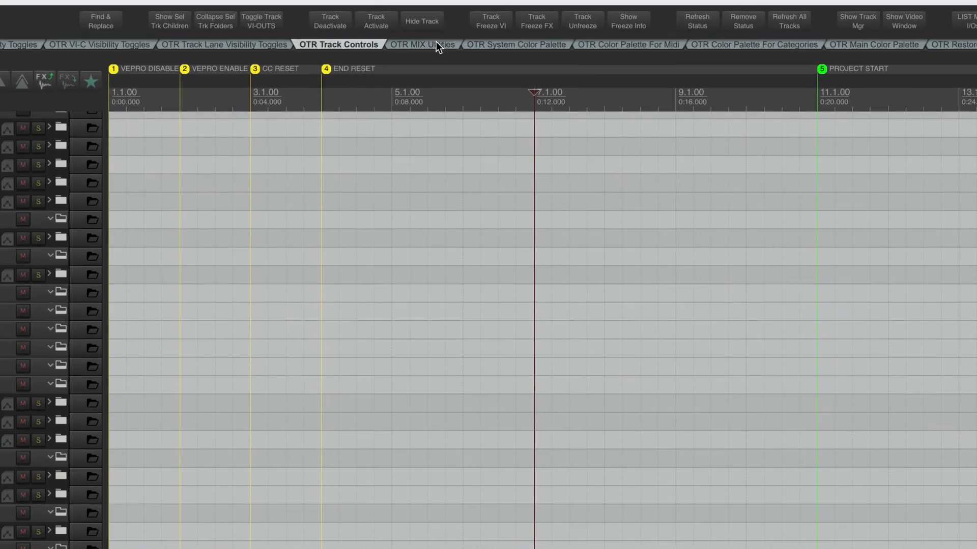
# - View the OTR MIX Utilities and return the track list to the OTR-INFO track at its start
pyautogui.click(428, 40)
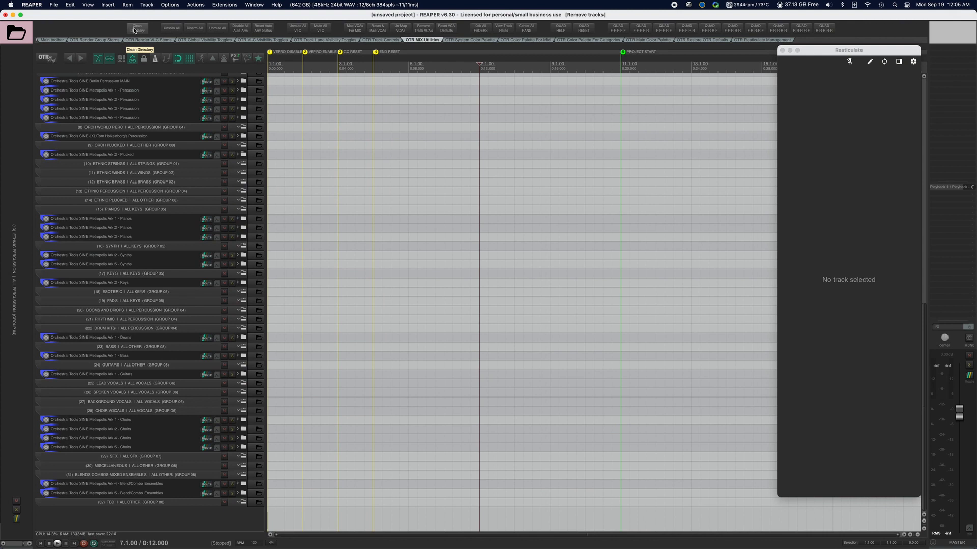
pyautogui.scroll(-4, 356, 121)
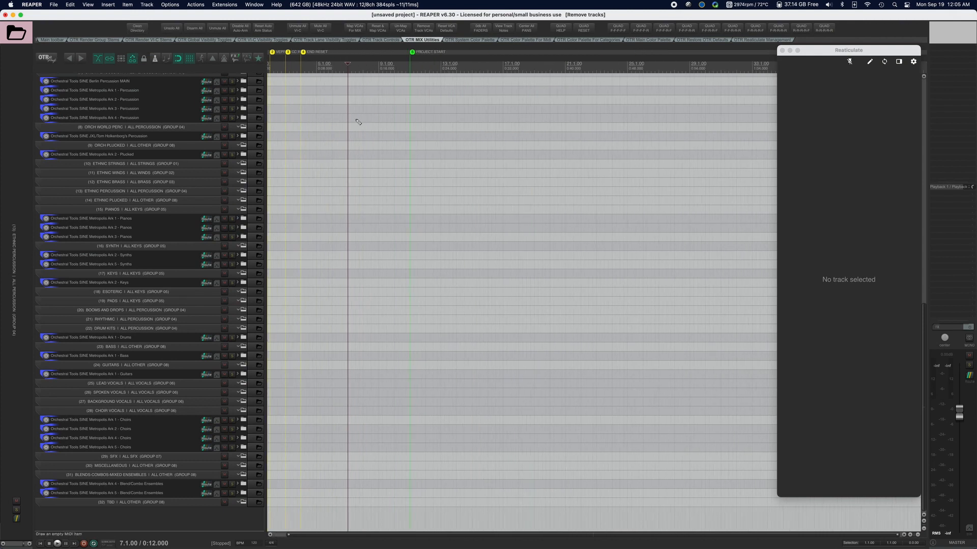
pyautogui.scroll(1, 358, 122)
pyautogui.scroll(10, 137, 170)
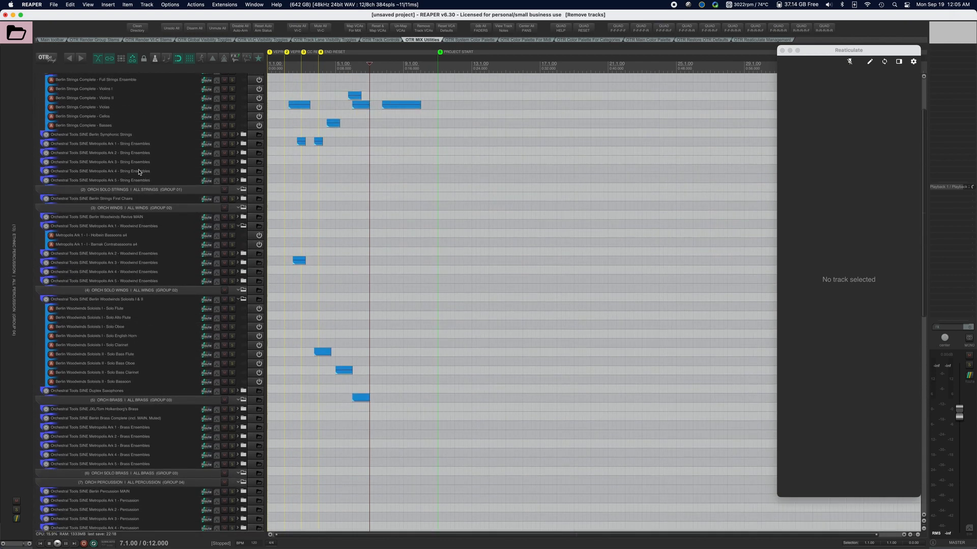
pyautogui.scroll(5, 138, 172)
pyautogui.hscroll(2, 138, 172)
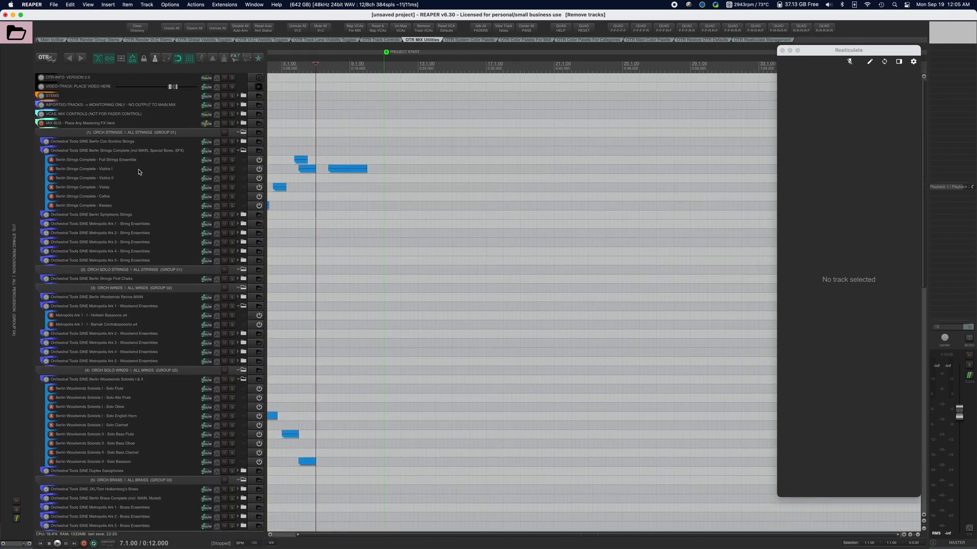
pyautogui.hscroll(-2, 138, 172)
# - Look through the OTR color palettes and Restore OTR Defaults, ending on the OTR Reaticulate Management tools
pyautogui.click(487, 41)
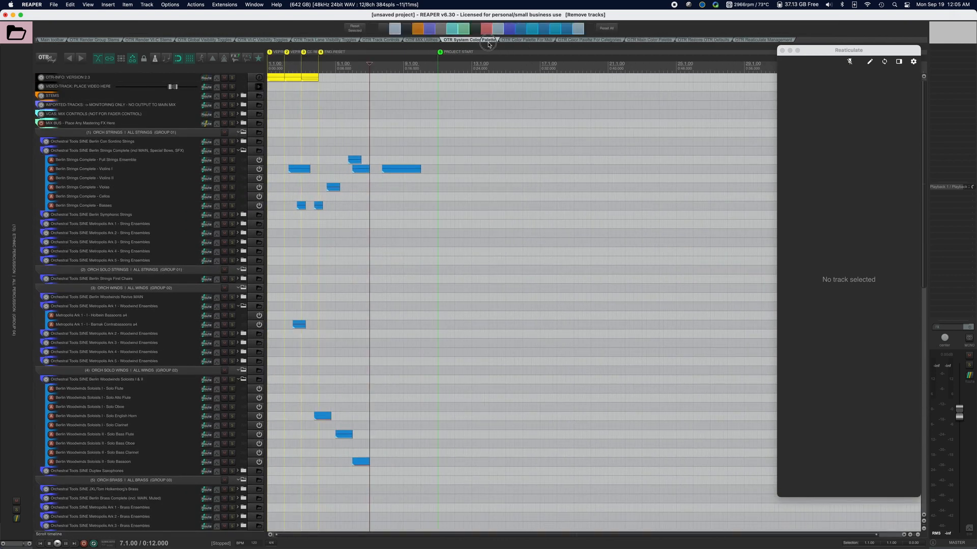
pyautogui.click(575, 40)
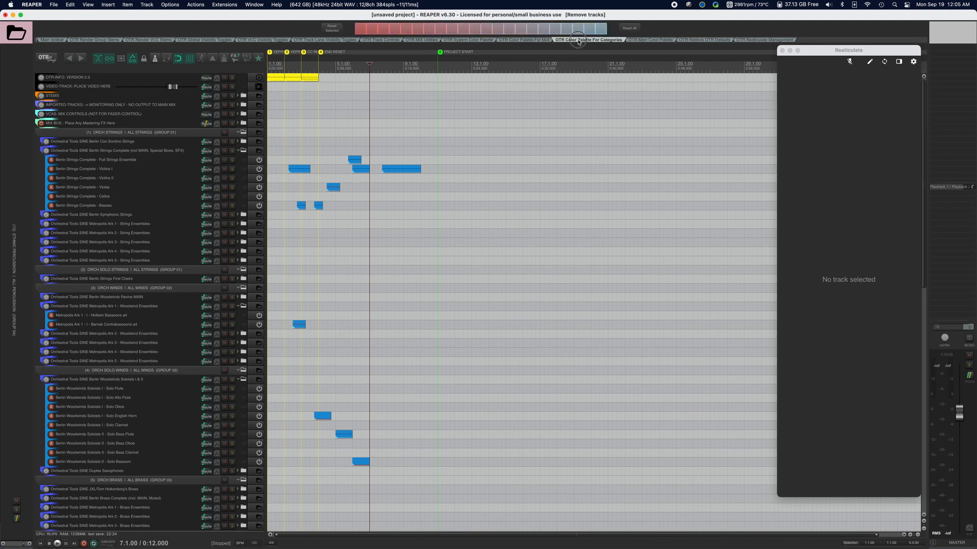
pyautogui.click(646, 41)
pyautogui.click(702, 40)
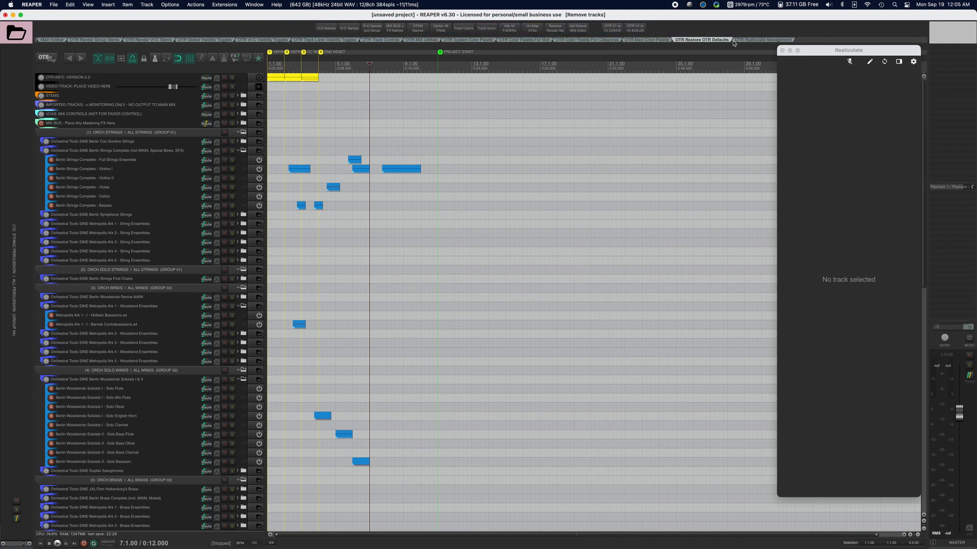
pyautogui.click(744, 41)
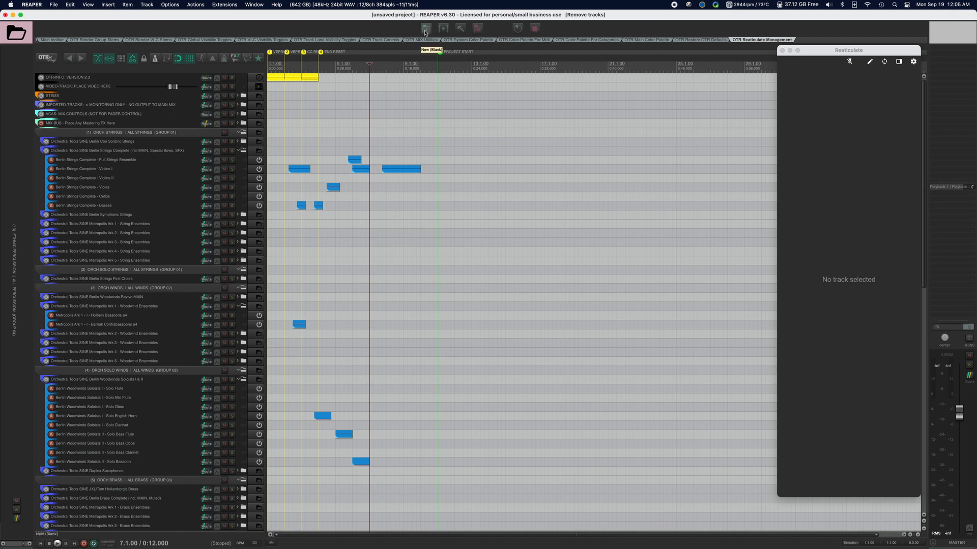
pyautogui.scroll(-2, 424, 33)
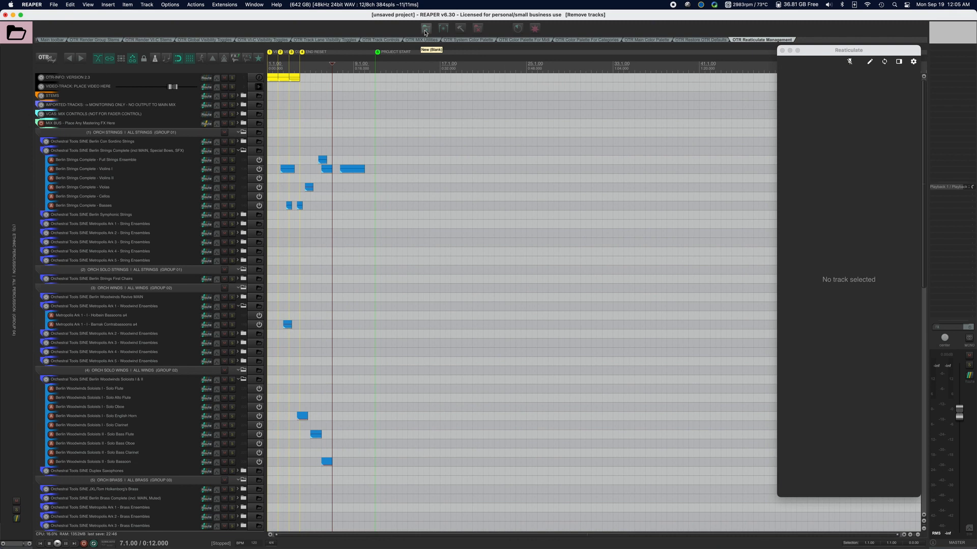
# - Start a new blank Reaticulate bank and pre-populate it from "OTR Template - Kontakt FlexRouter 16ch Direct Midi CC117"
pyautogui.click(424, 29)
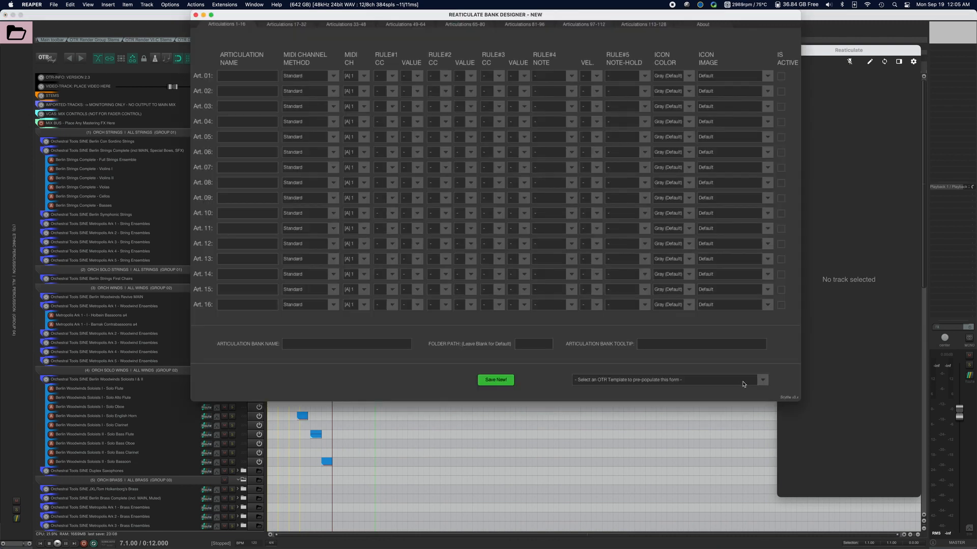
pyautogui.click(743, 384)
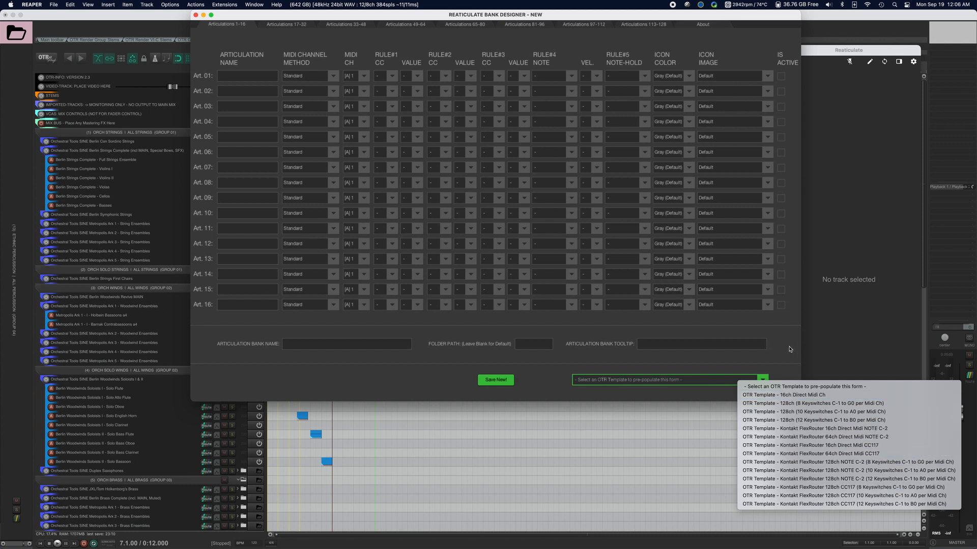
pyautogui.click(799, 446)
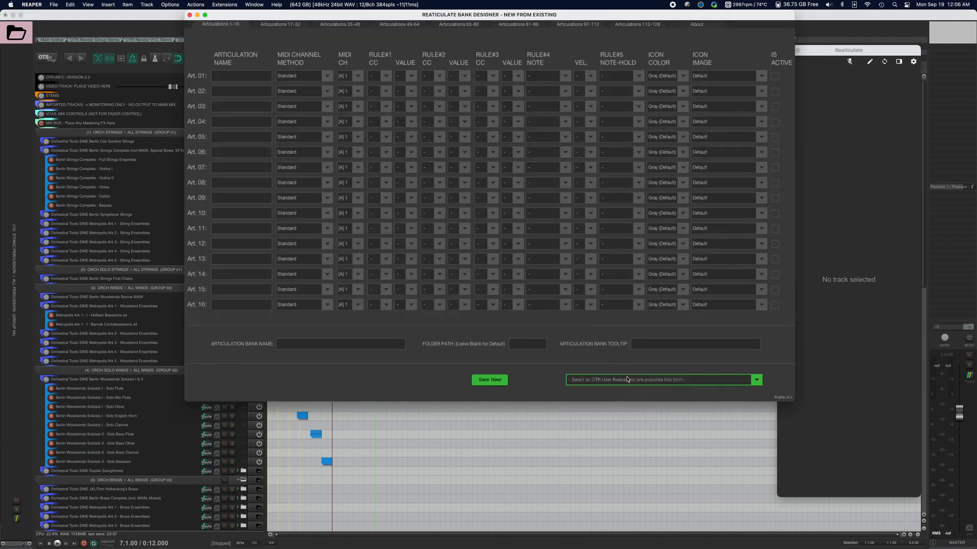
# - Browse the existing reabanks and choose "Metropolis Ark 3 - III - Aux Perc - Stick Ensemble" to pre-populate the new bank
pyautogui.click(628, 379)
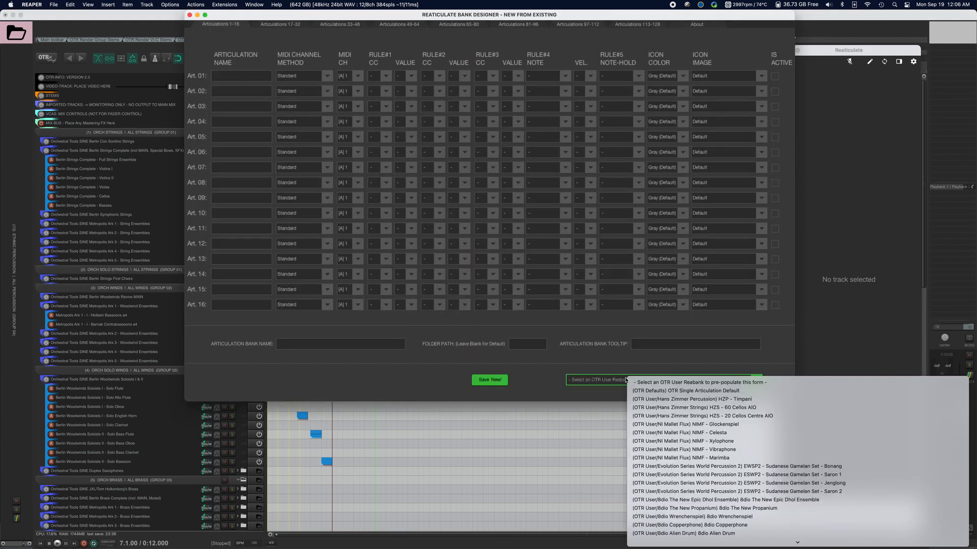
pyautogui.scroll(-10, 682, 433)
pyautogui.scroll(-15, 682, 433)
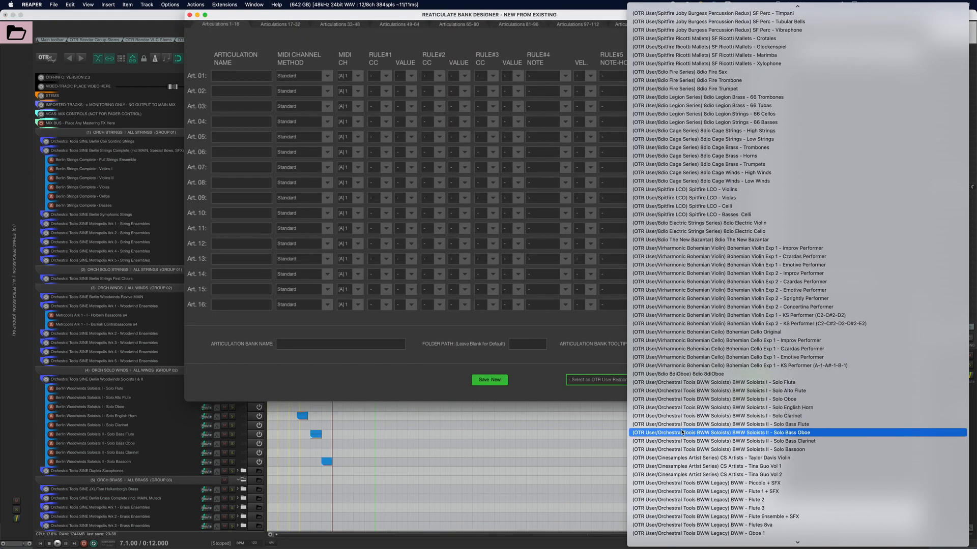
pyautogui.scroll(20, 682, 433)
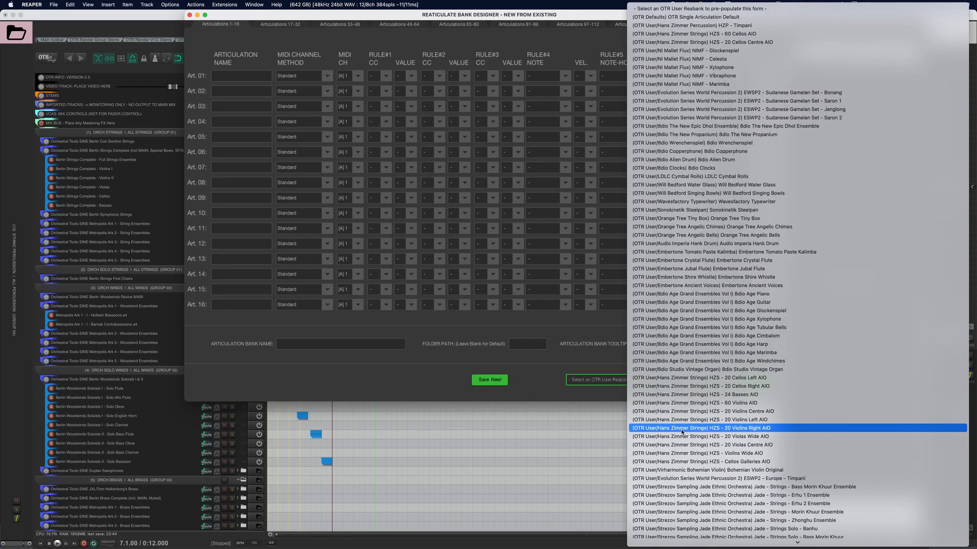
pyautogui.scroll(-20, 682, 433)
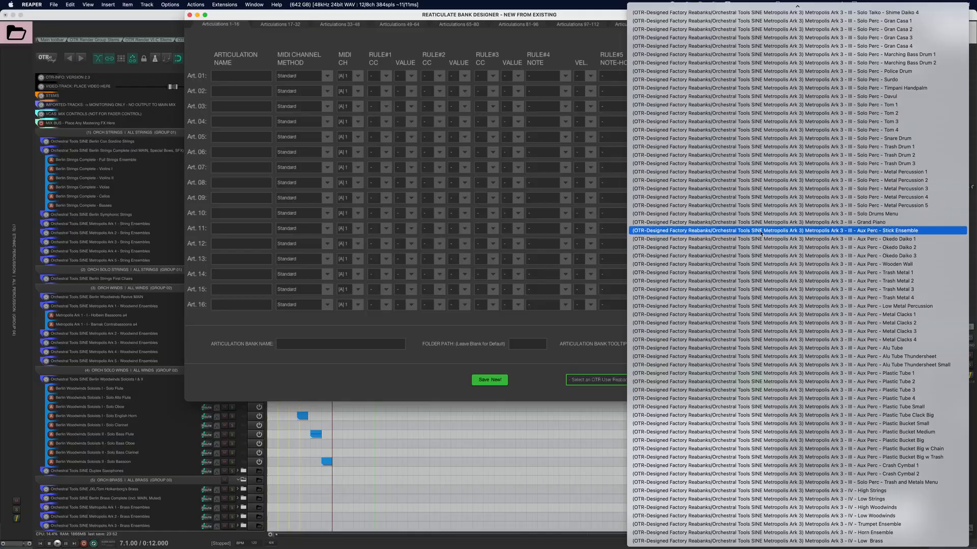
pyautogui.click(756, 231)
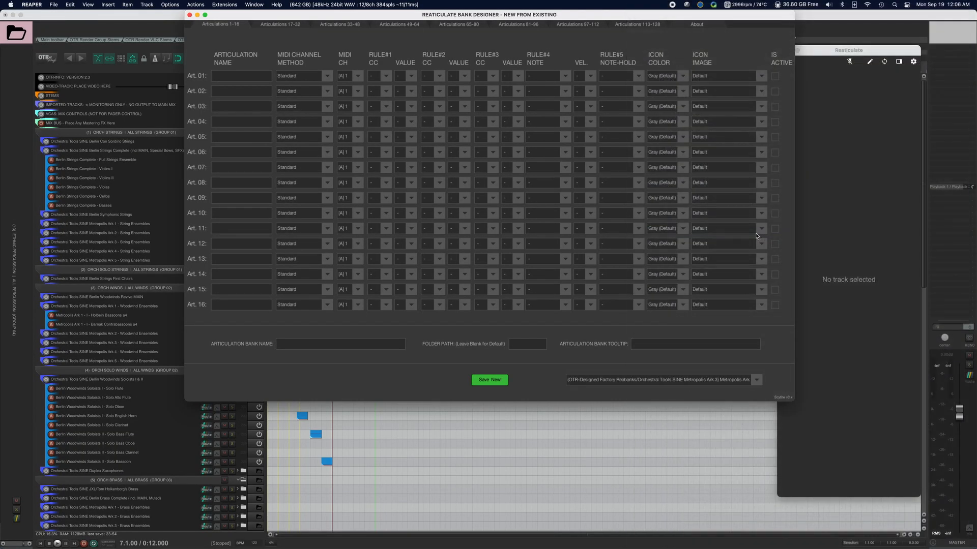
# - Pre-populate the new bank from the Orchestral Tools SINE "Berlin Orchestra - English Horn" factory reabank
pyautogui.click(633, 381)
pyautogui.scroll(-10, 729, 426)
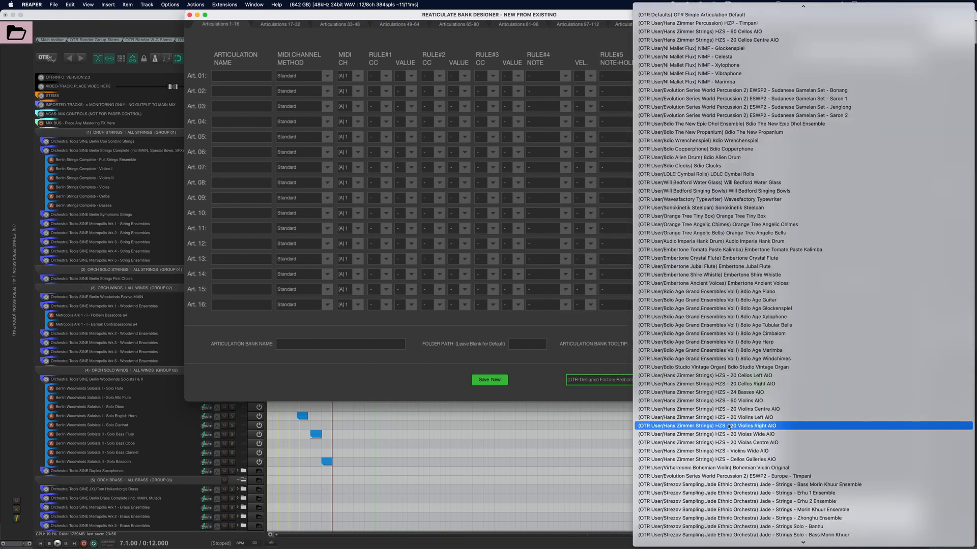
pyautogui.scroll(-15, 729, 426)
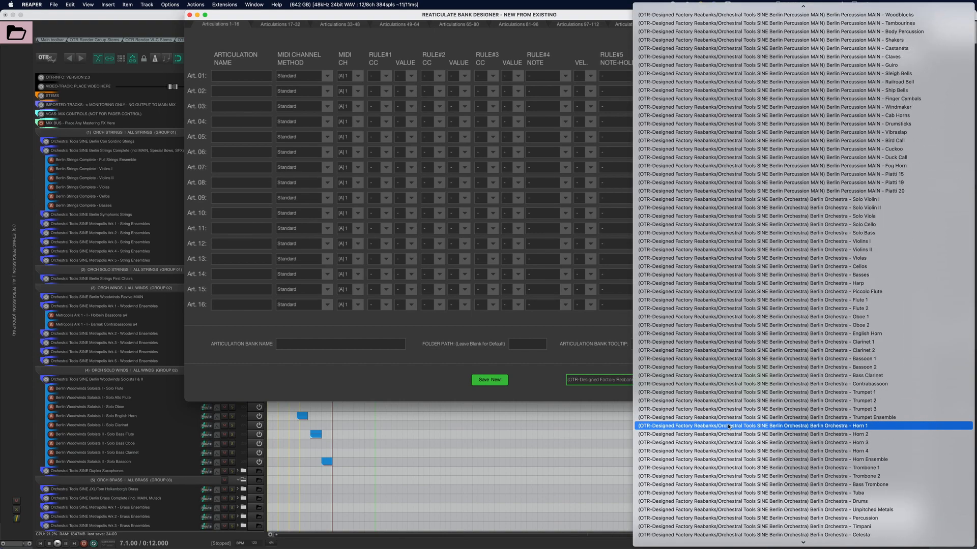
pyautogui.click(775, 333)
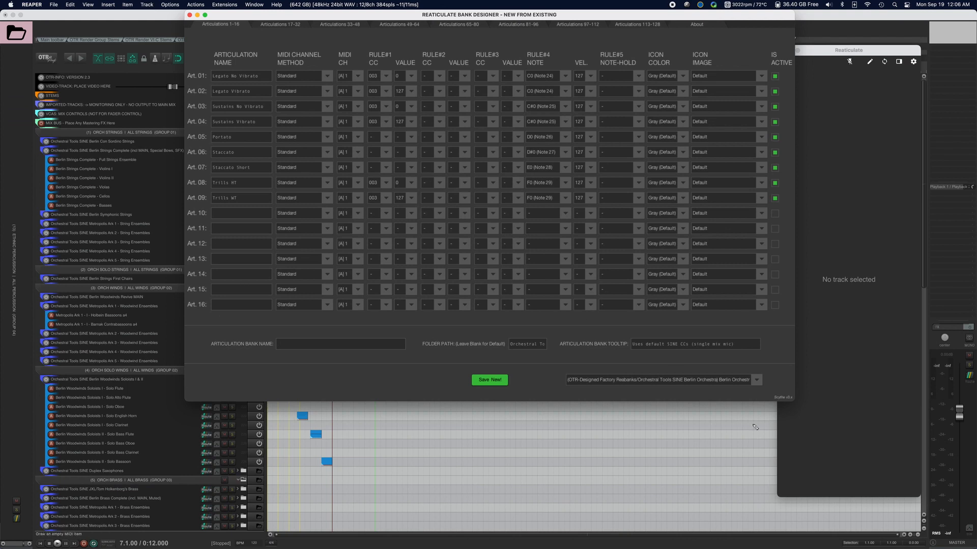
# - Browse the existing reabanks available for pre-populating the new bank, down to the Metropolis Ark 3 entries, and close the designer
pyautogui.click(712, 382)
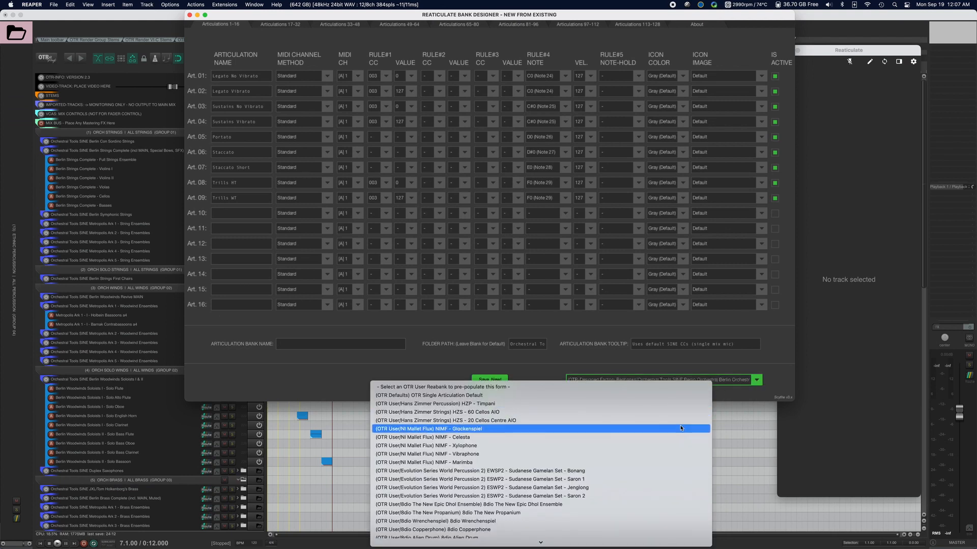
pyautogui.scroll(-15, 666, 425)
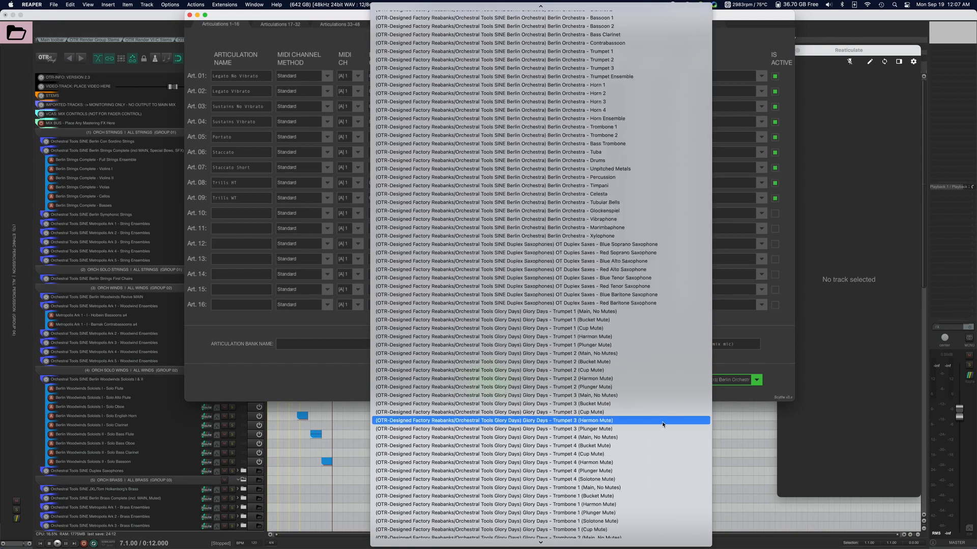
pyautogui.scroll(-20, 662, 417)
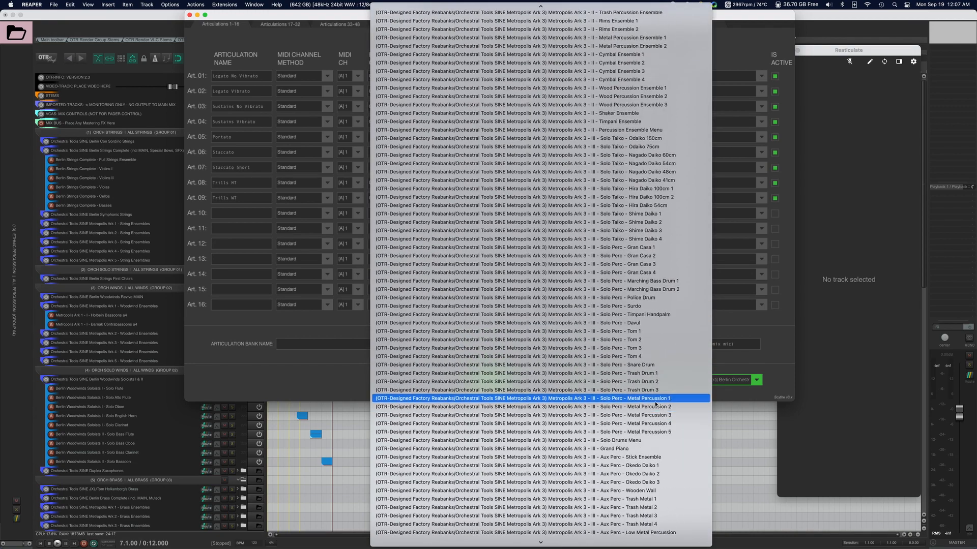
pyautogui.click(653, 406)
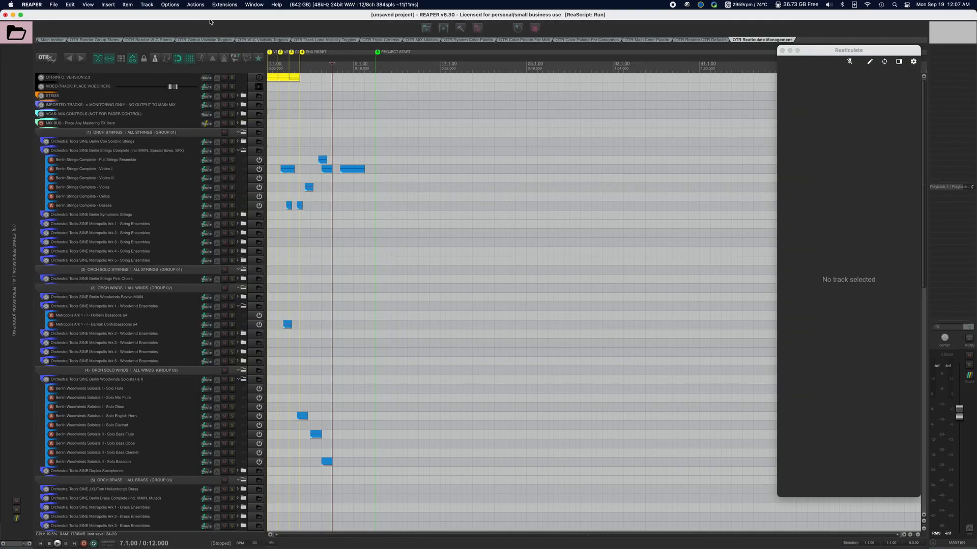
pyautogui.click(189, 15)
# - Start the Reaticulate Bank Designer for editing a reabank and browse the OTR user and factory reabanks offered for editing
pyautogui.click(517, 29)
pyautogui.click(702, 425)
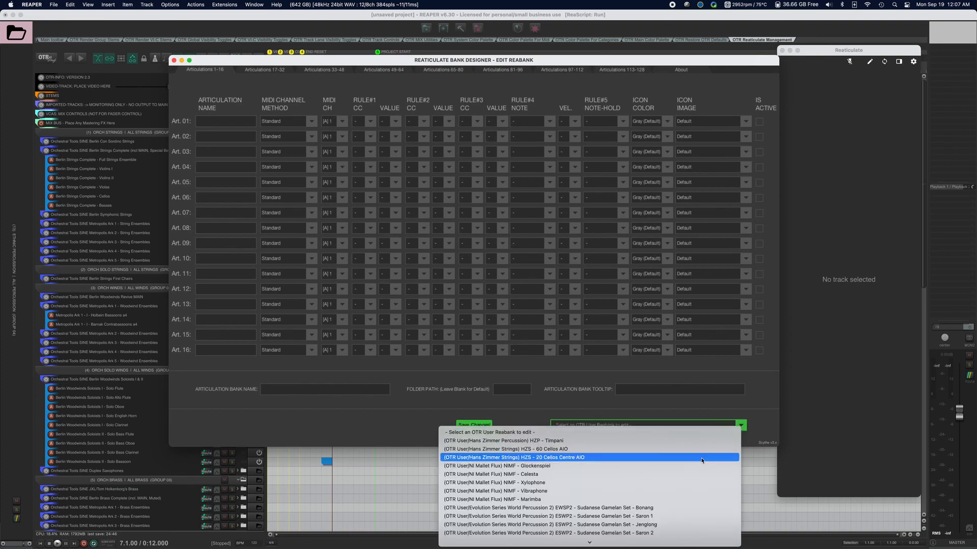
pyautogui.scroll(-15, 702, 461)
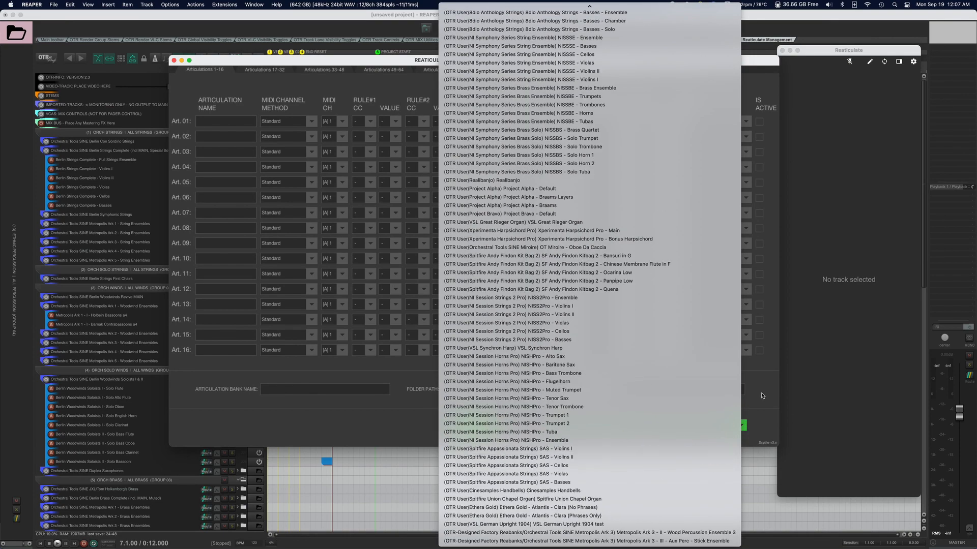
pyautogui.click(761, 396)
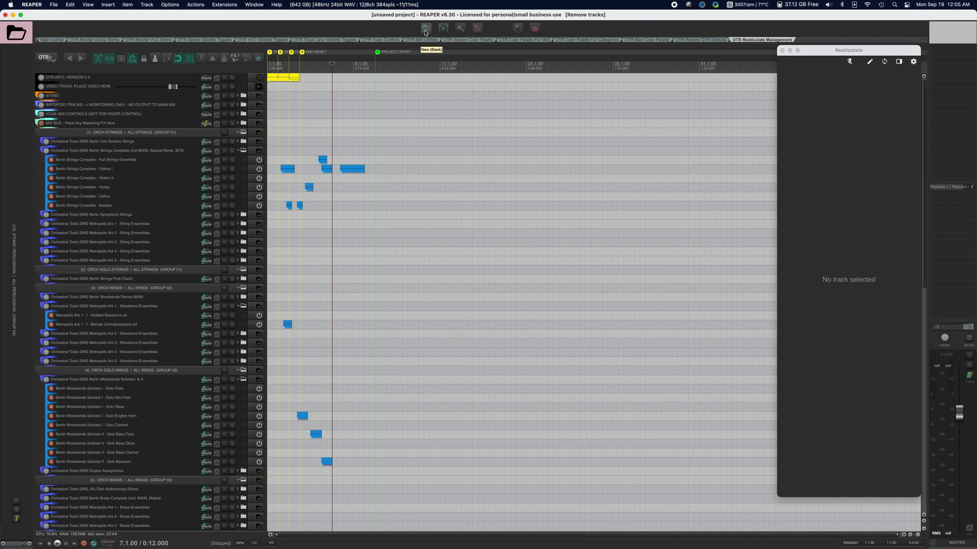
# - Try to update the reabank file with the OTR defaults and OTR factory reabanks, and dismiss the notice
pyautogui.click(425, 32)
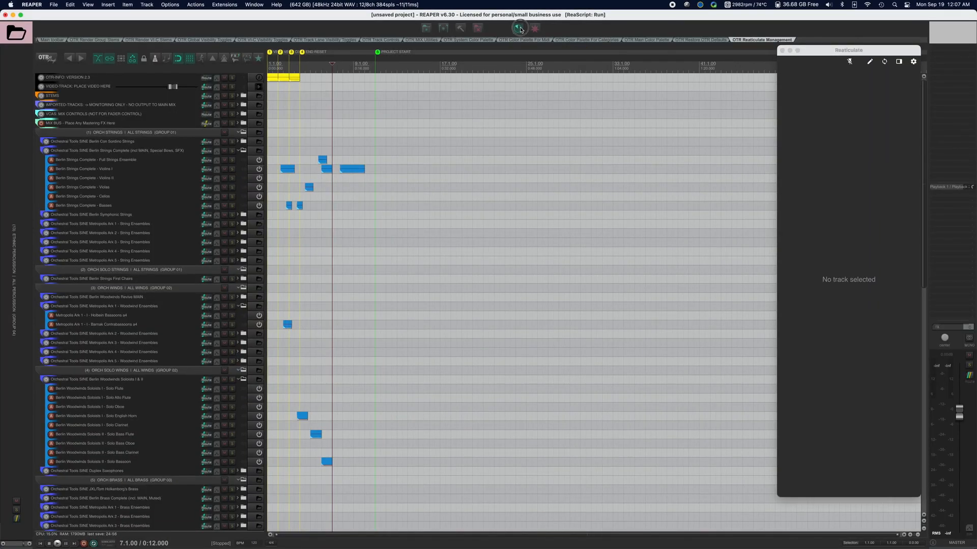
pyautogui.click(534, 71)
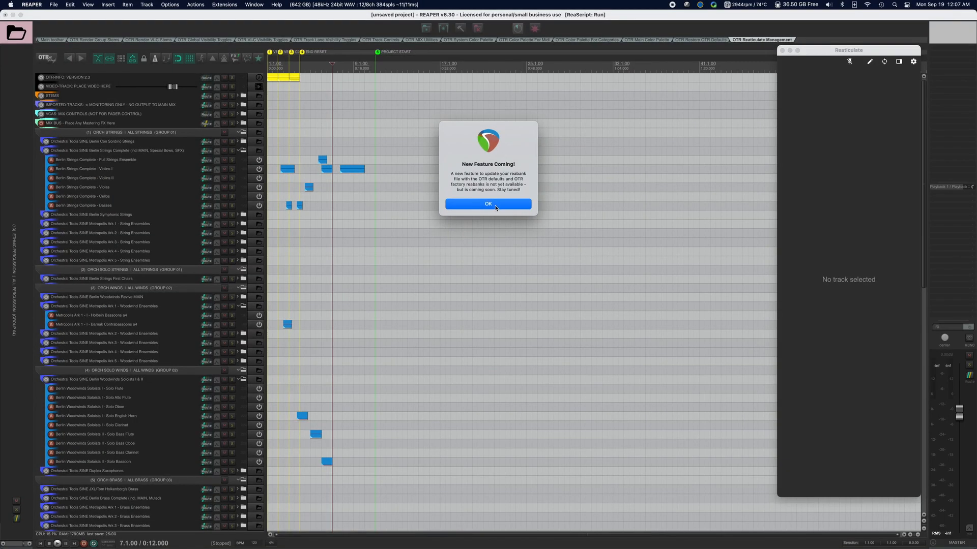
pyautogui.press('Return')
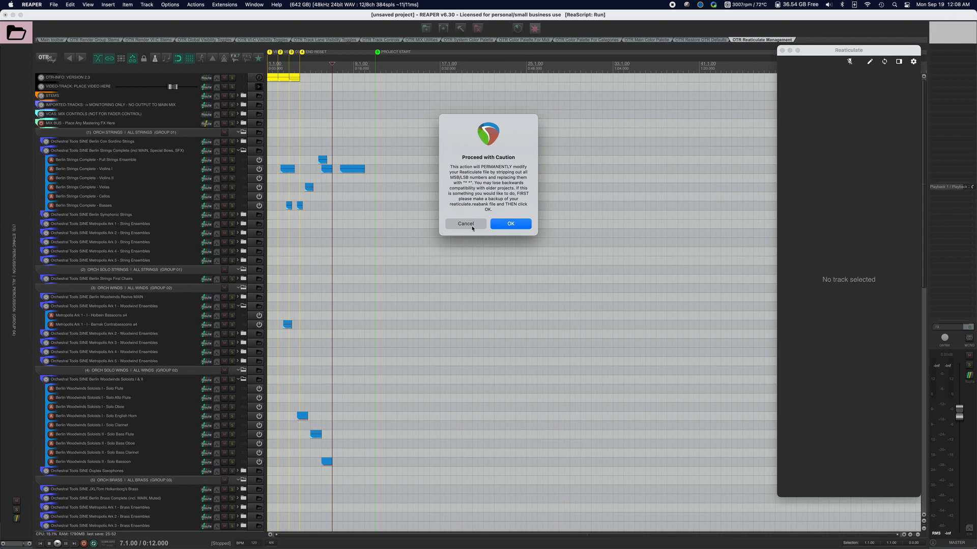
# - Start stripping the MSB/LSB numbers from the Reaticulate file and examine the full caution text about compatibility and backups
pyautogui.click(466, 223)
pyautogui.click(534, 28)
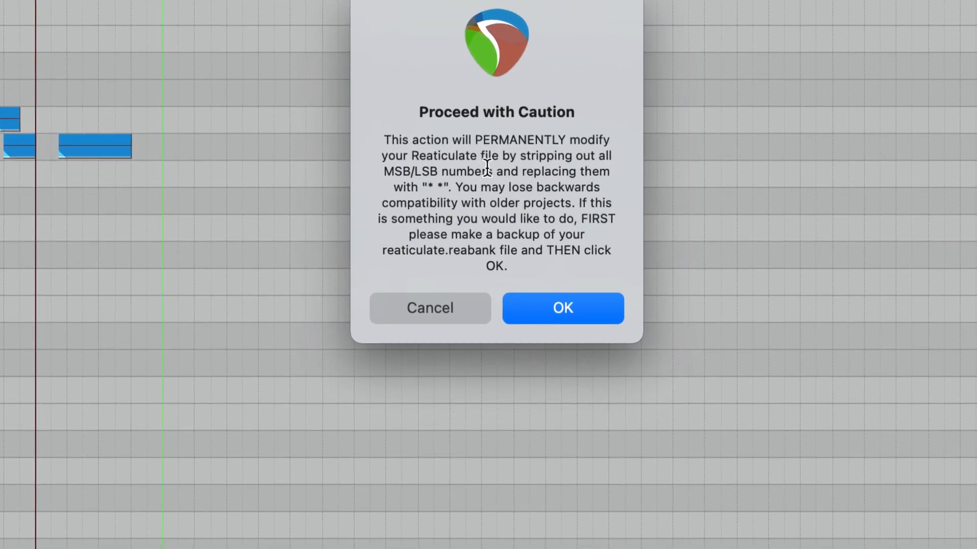
pyautogui.moveTo(384, 138); pyautogui.dragTo(454, 193)
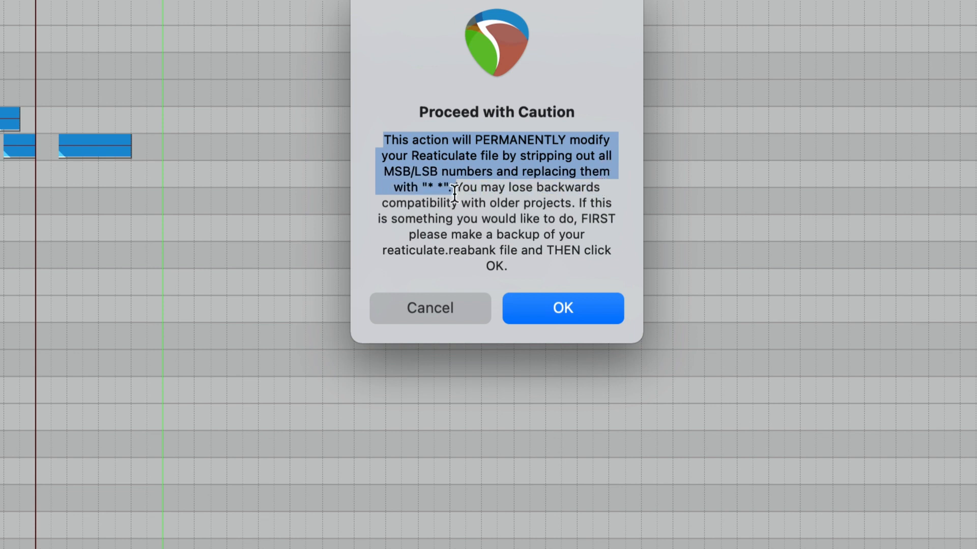
pyautogui.click(455, 192)
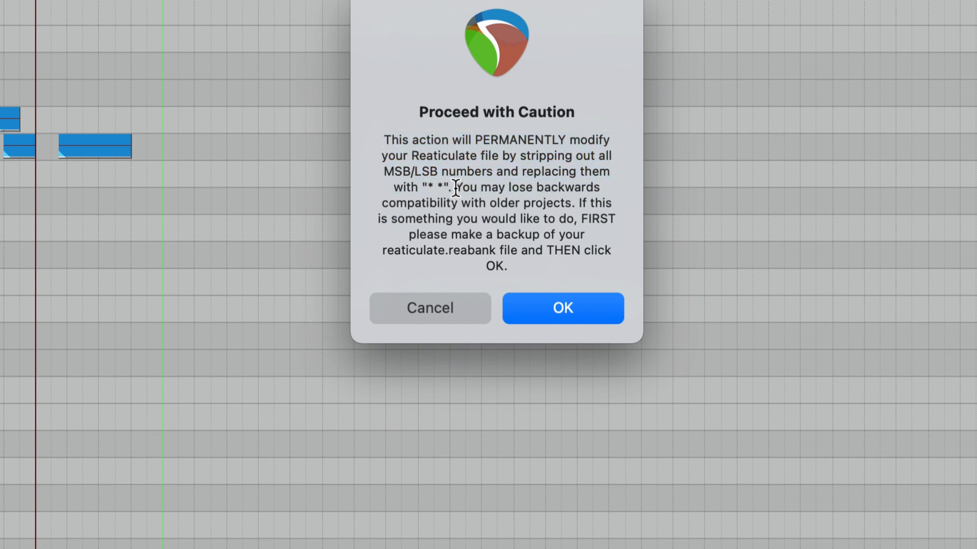
pyautogui.moveTo(455, 189); pyautogui.dragTo(587, 222)
pyautogui.moveTo(597, 246); pyautogui.dragTo(603, 265)
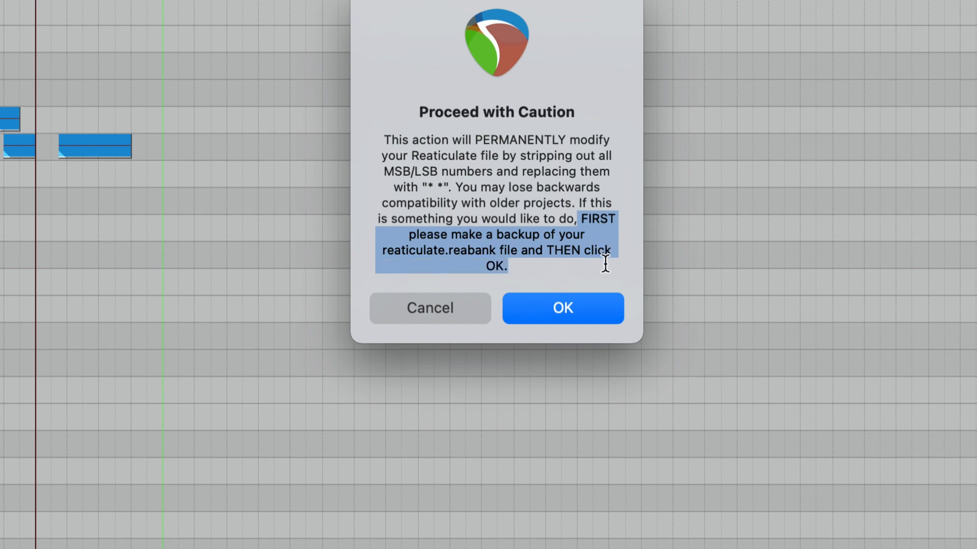
pyautogui.click(545, 209)
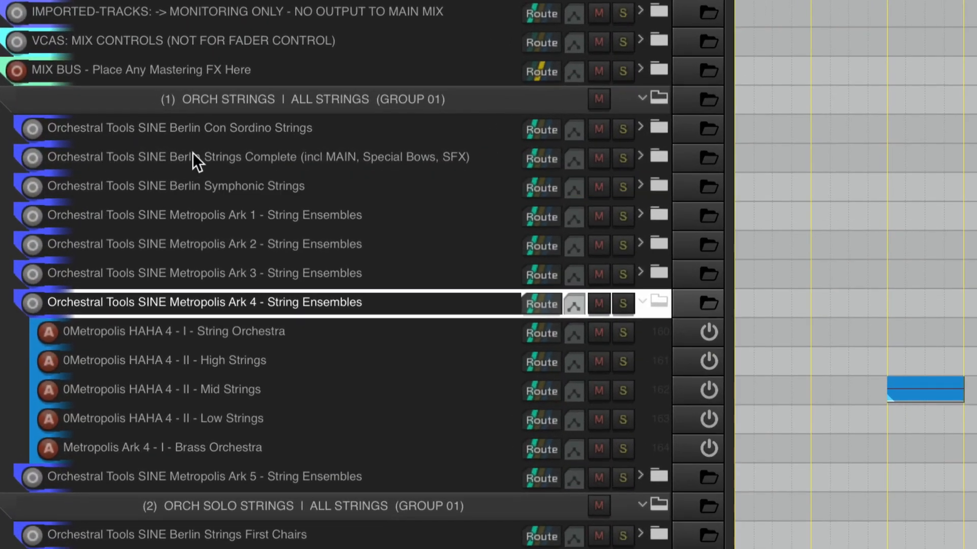
# - Inspect the full name of the Orchestral Tools SINE Berlin Strings Complete folder track without renaming it
pyautogui.click(274, 154)
pyautogui.doubleClick(273, 155)
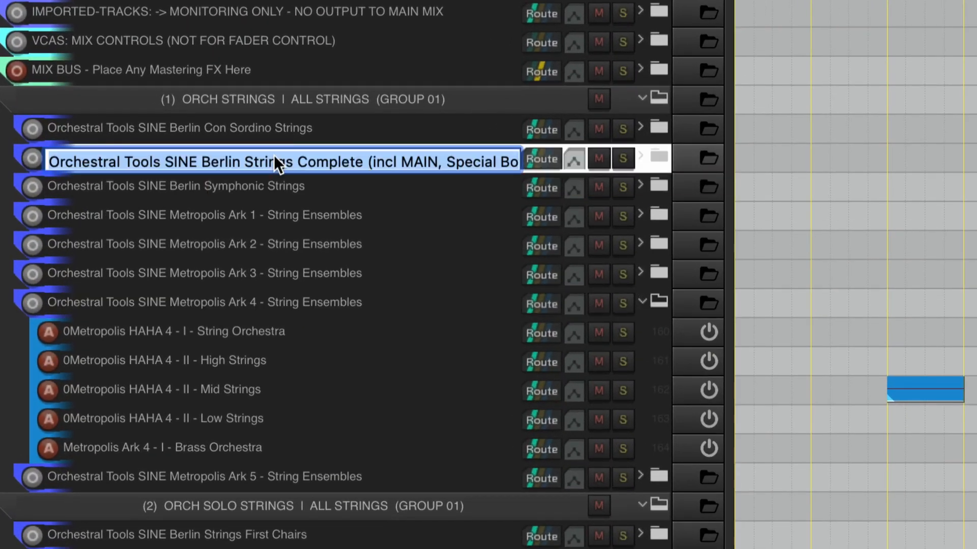
pyautogui.doubleClick(337, 159)
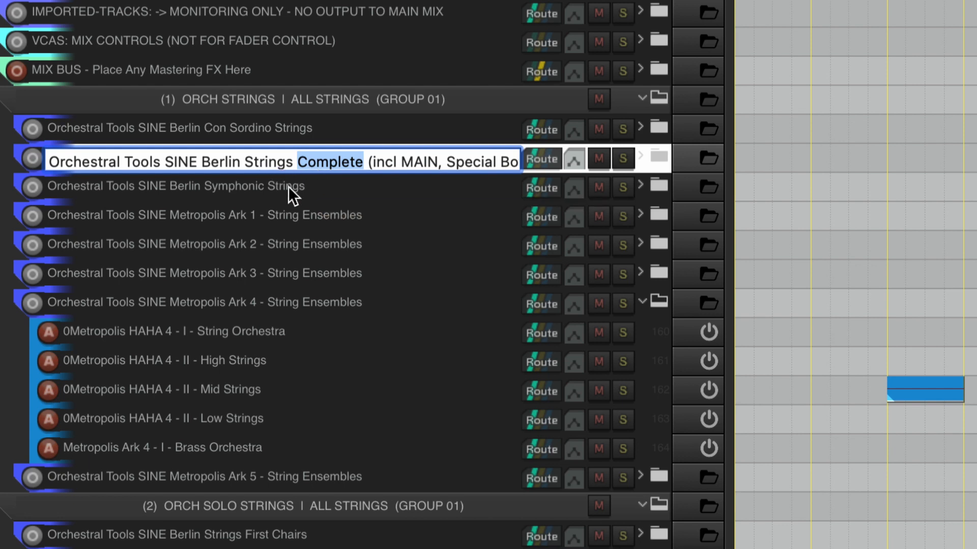
pyautogui.click(305, 186)
pyautogui.click(300, 158)
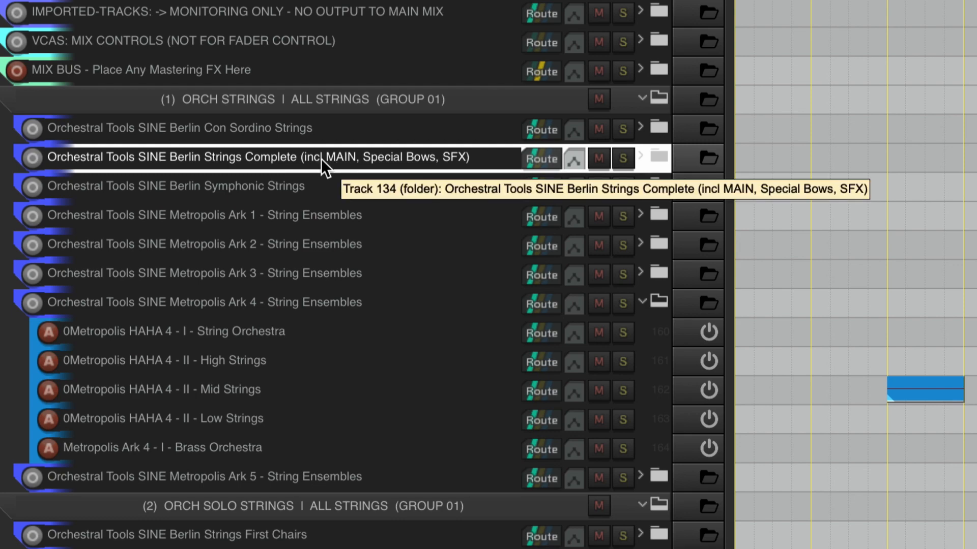
# - Enable the bypassed FX on the Berlin Strings Complete - Violins I track so its Reaticulate articulation bank loads
pyautogui.hscroll(1, 326, 157)
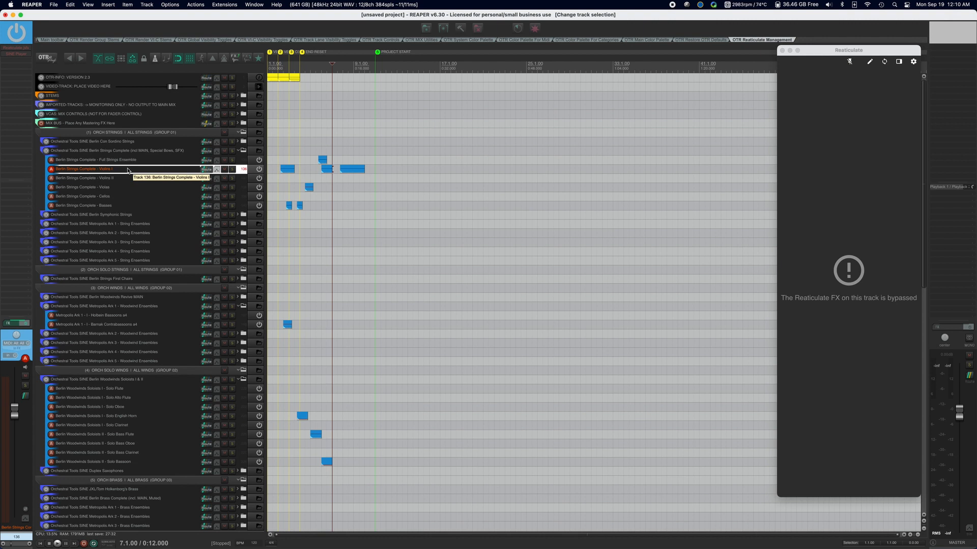
pyautogui.press('b')
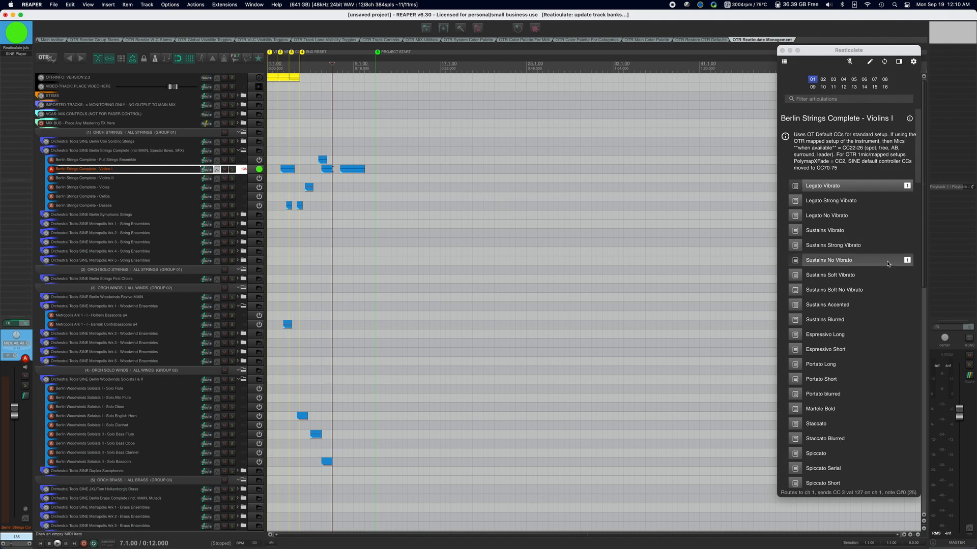
pyautogui.click(889, 262)
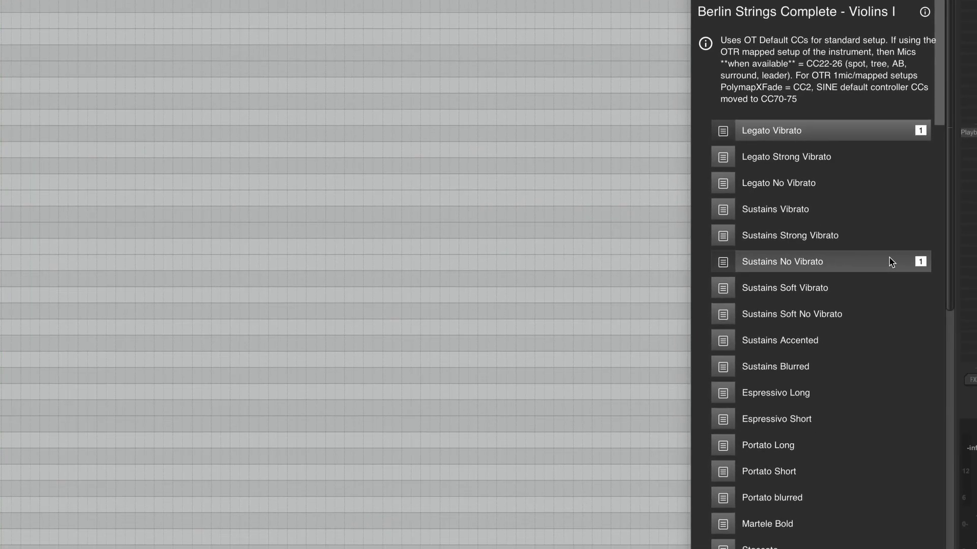
# - Look through the whole Reaticulate articulation list of Berlin Strings Complete - Violins I, down to the Glissando Aleatoric entries
pyautogui.scroll(-2, 842, 154)
pyautogui.scroll(-19, 841, 151)
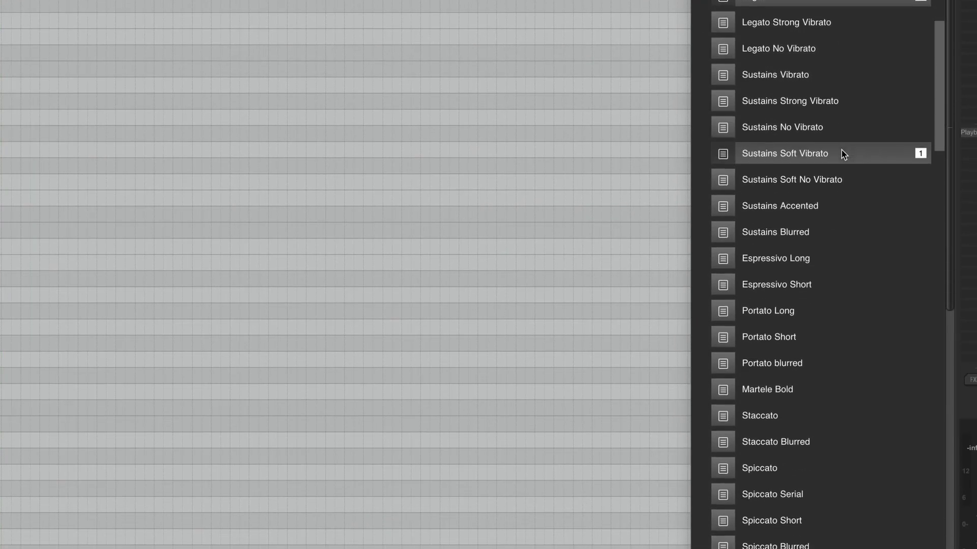
pyautogui.scroll(-14, 842, 152)
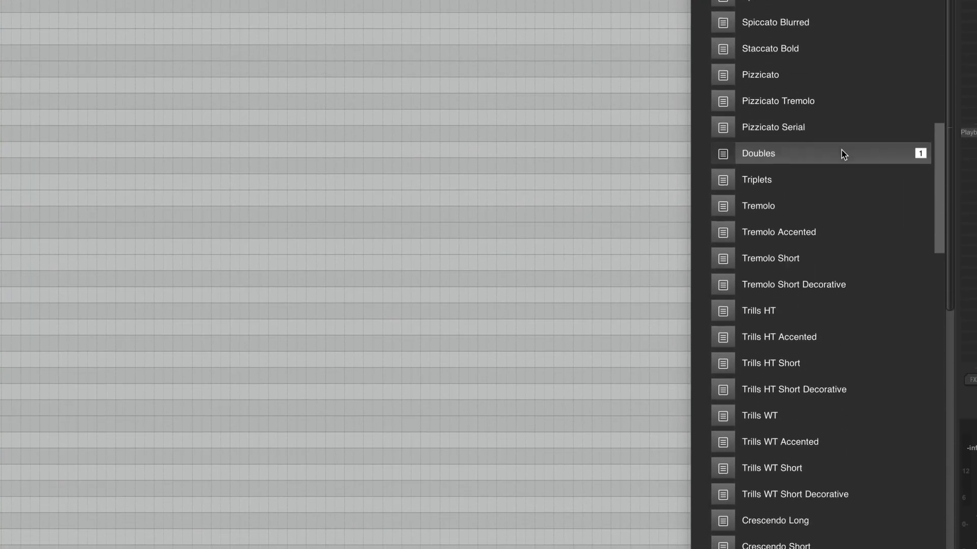
pyautogui.scroll(-5, 842, 151)
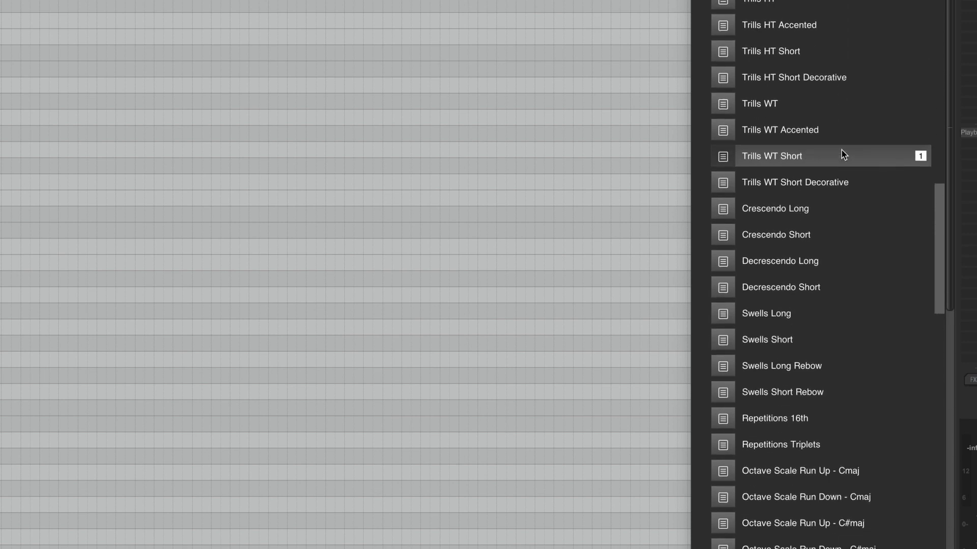
pyautogui.scroll(-10, 842, 154)
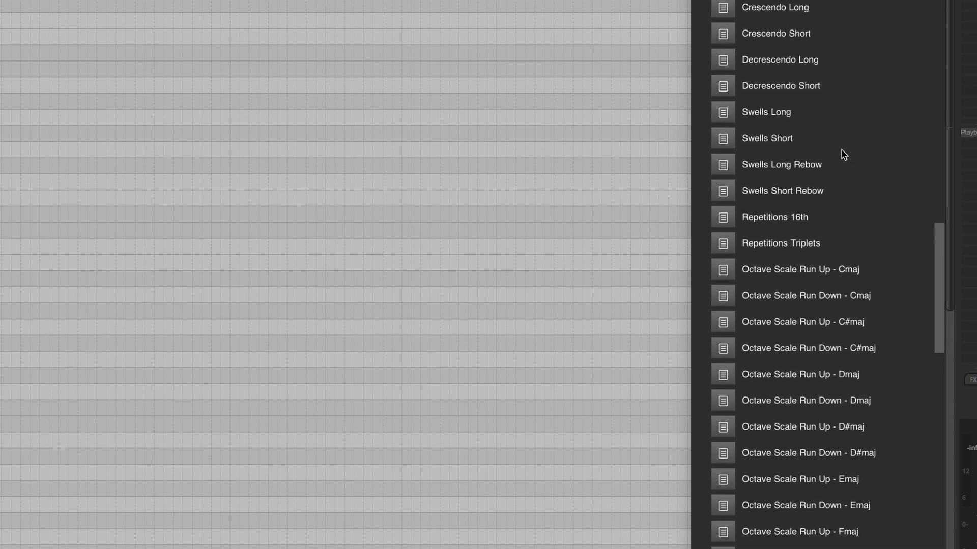
pyautogui.scroll(-4, 841, 153)
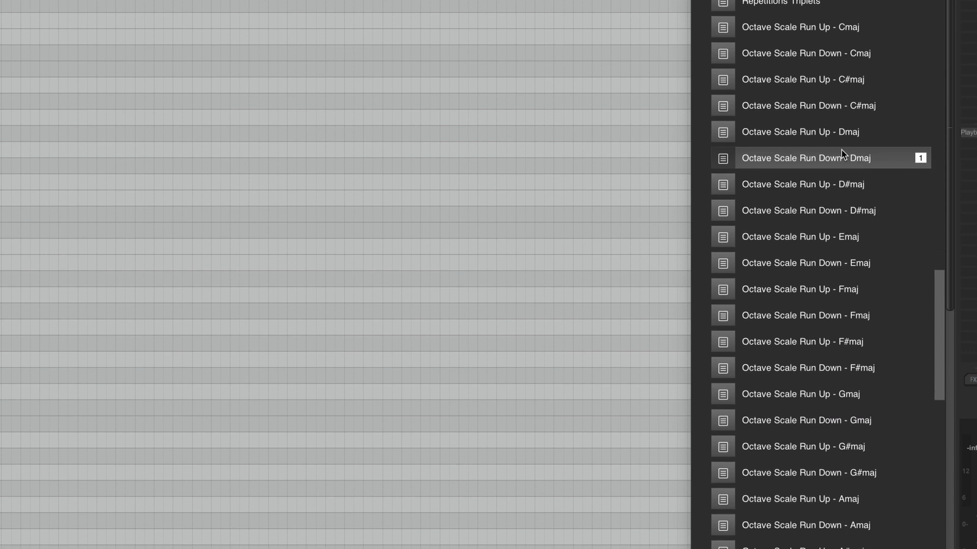
pyautogui.scroll(-15, 841, 153)
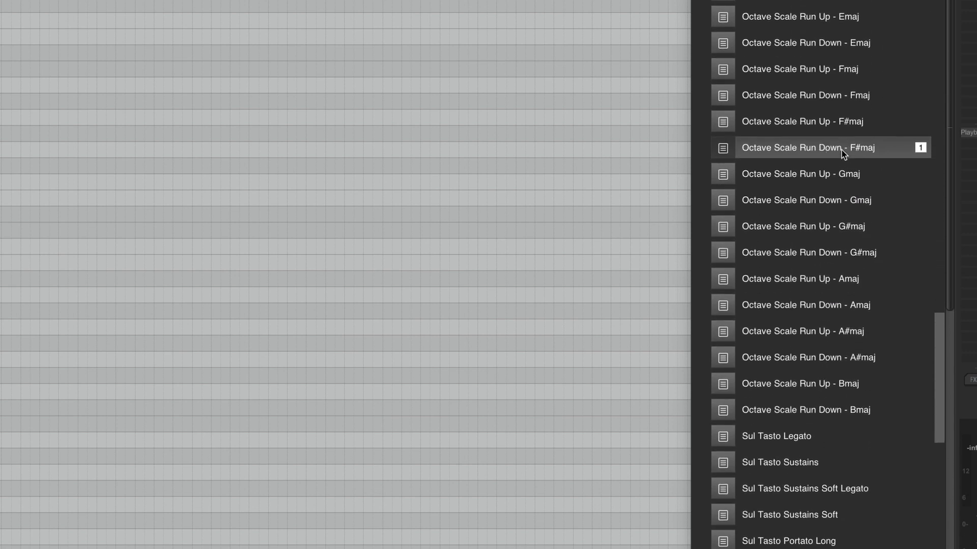
pyautogui.scroll(-15, 840, 156)
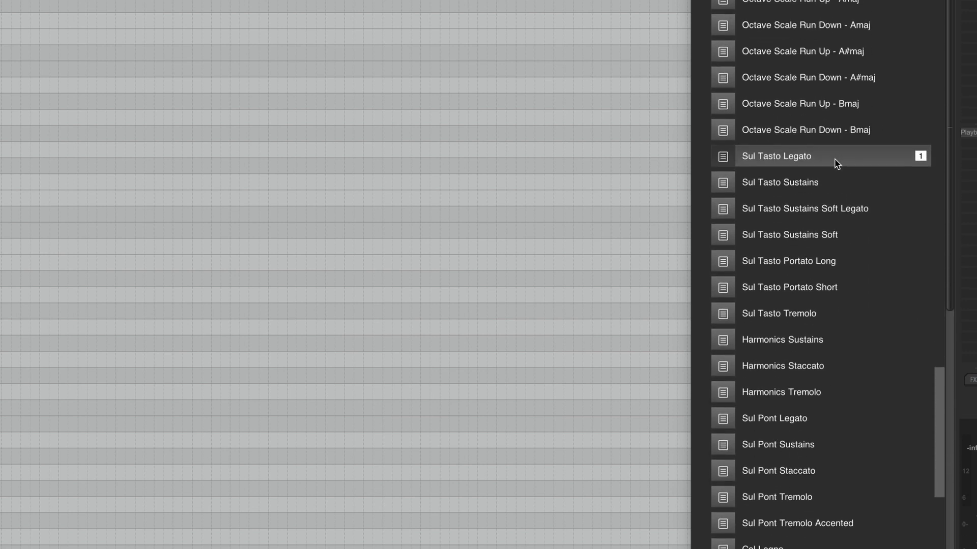
pyautogui.scroll(-13, 837, 163)
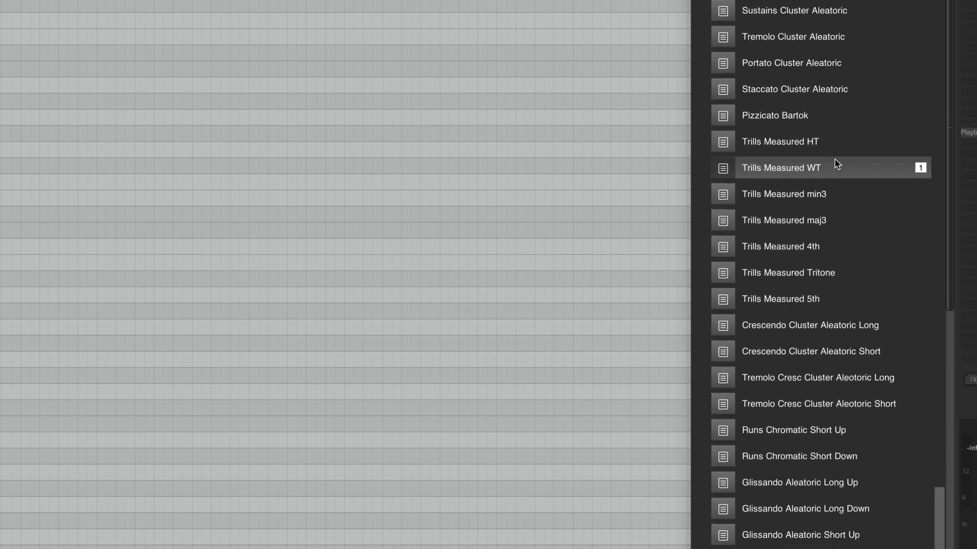
pyautogui.scroll(-1, 837, 162)
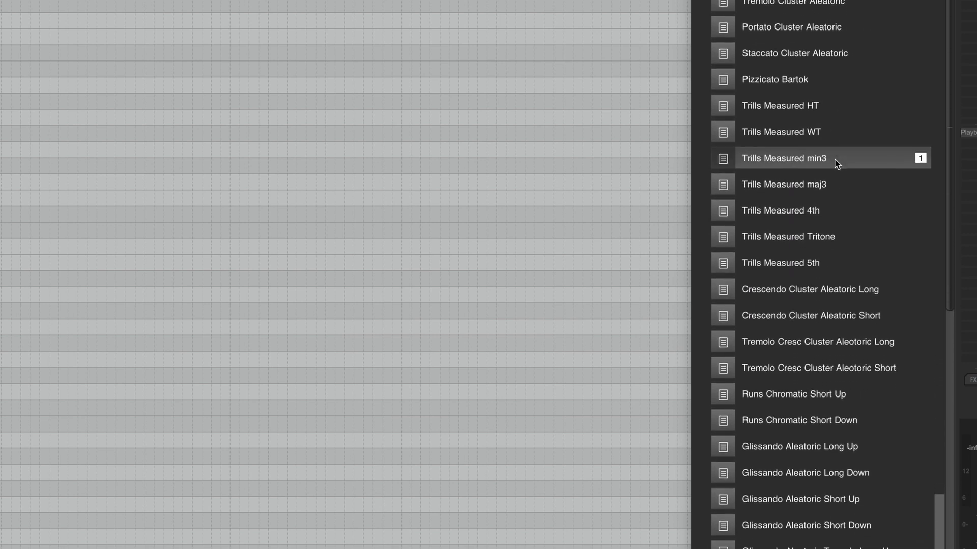
pyautogui.scroll(20, 837, 162)
pyautogui.scroll(-20, 836, 162)
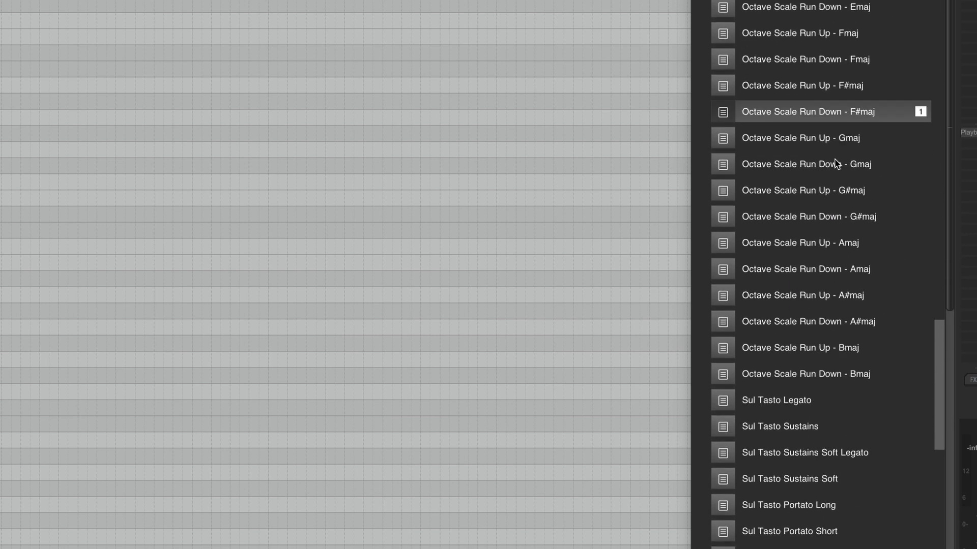
pyautogui.scroll(-6, 837, 163)
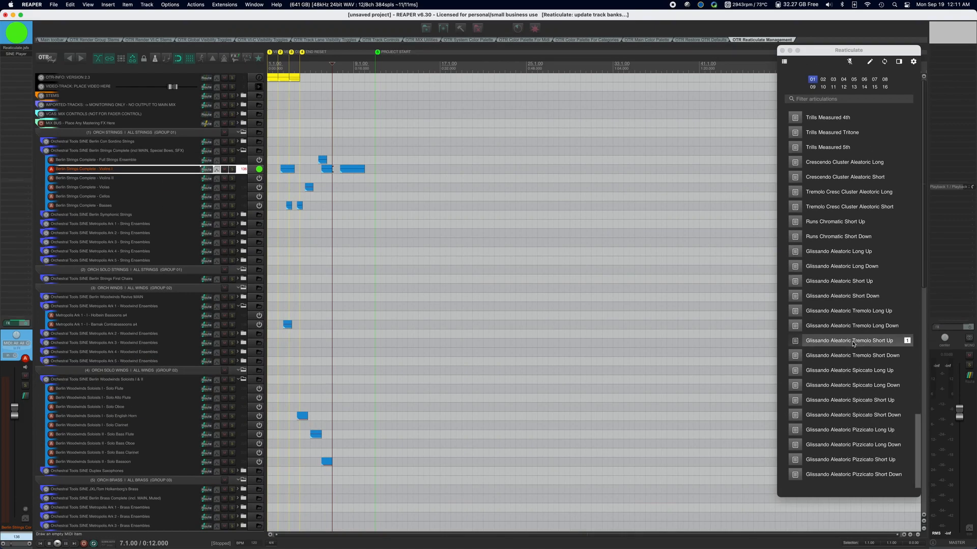
pyautogui.scroll(-3, 508, 219)
# - Open the SINE Player on Berlin Strings Complete - Violins I and read its loaded articulations through to Violins I Glissando FX
pyautogui.click(24, 54)
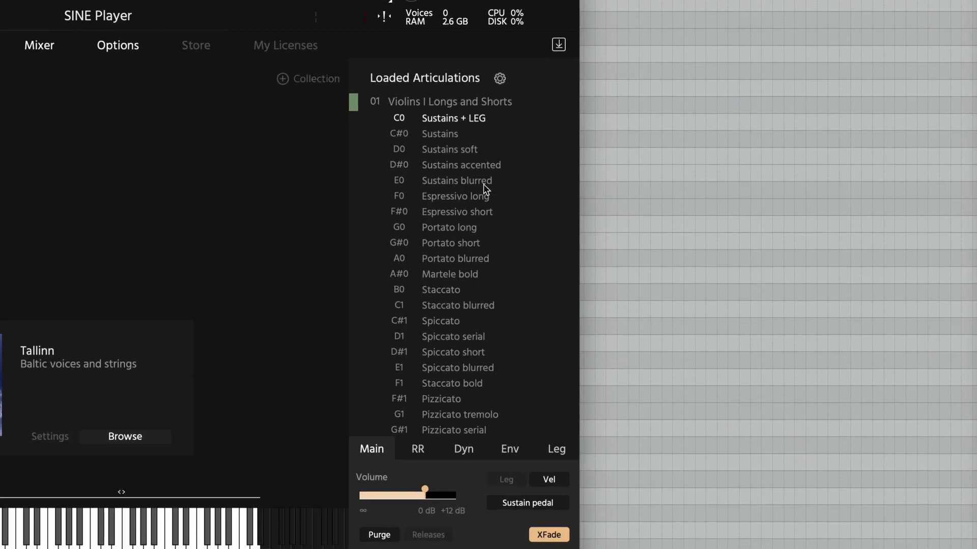
pyautogui.scroll(-3, 485, 190)
pyautogui.scroll(-10, 460, 203)
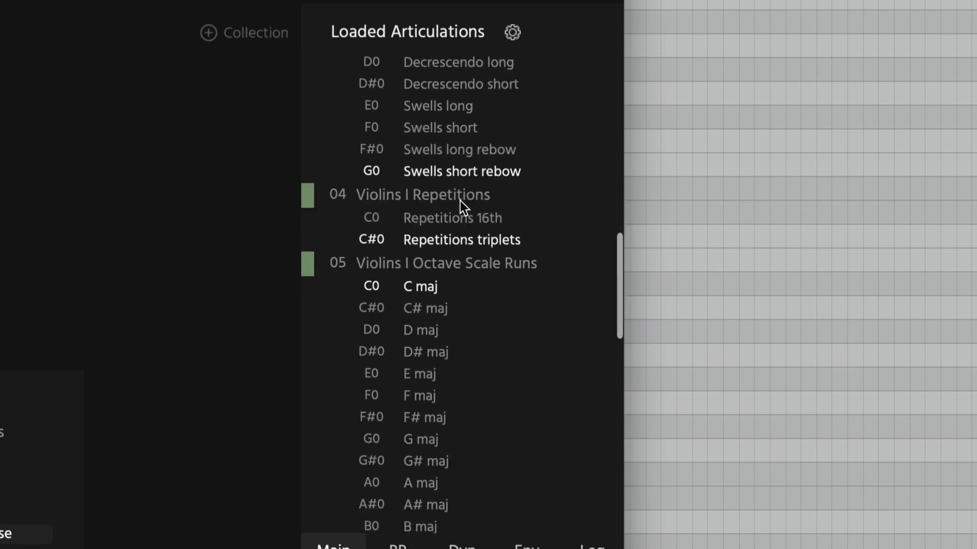
pyautogui.scroll(-10, 460, 202)
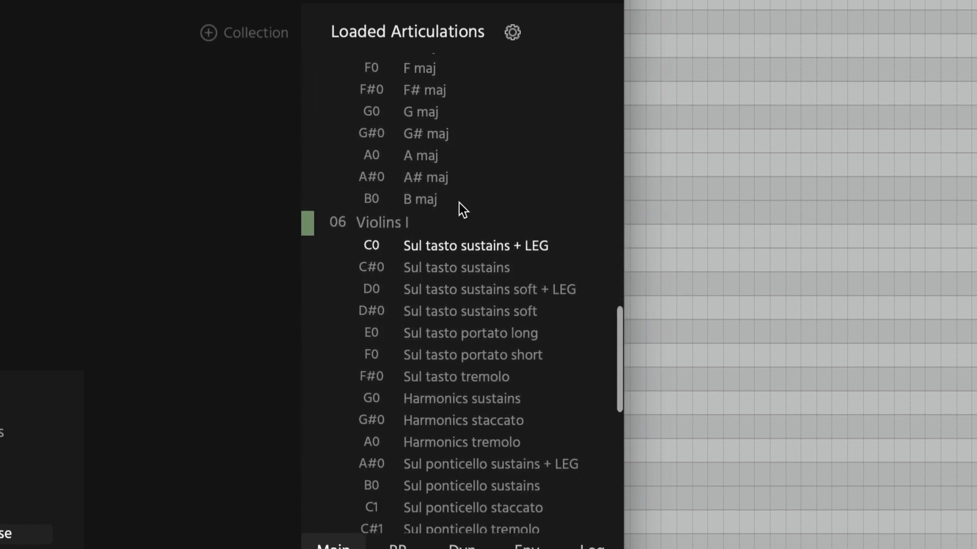
pyautogui.scroll(-10, 459, 203)
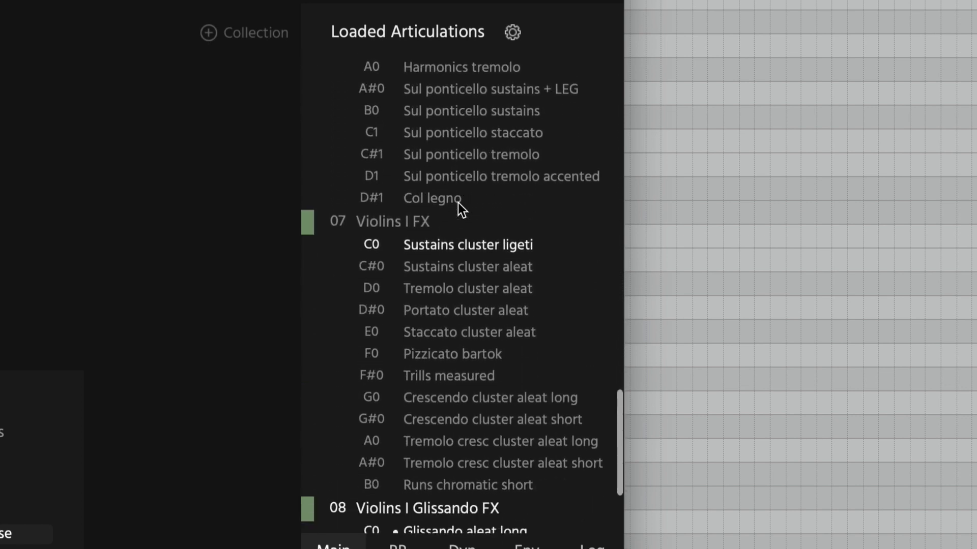
pyautogui.scroll(-7, 458, 203)
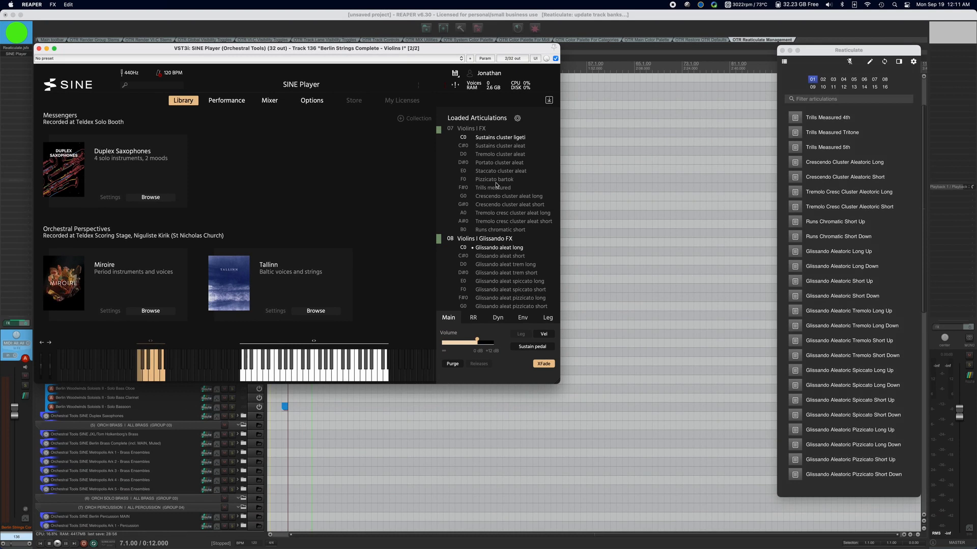
# - Review the loaded articulations back up to Violins I Longs and Shorts, and close the SINE Player
pyautogui.scroll(5, 496, 186)
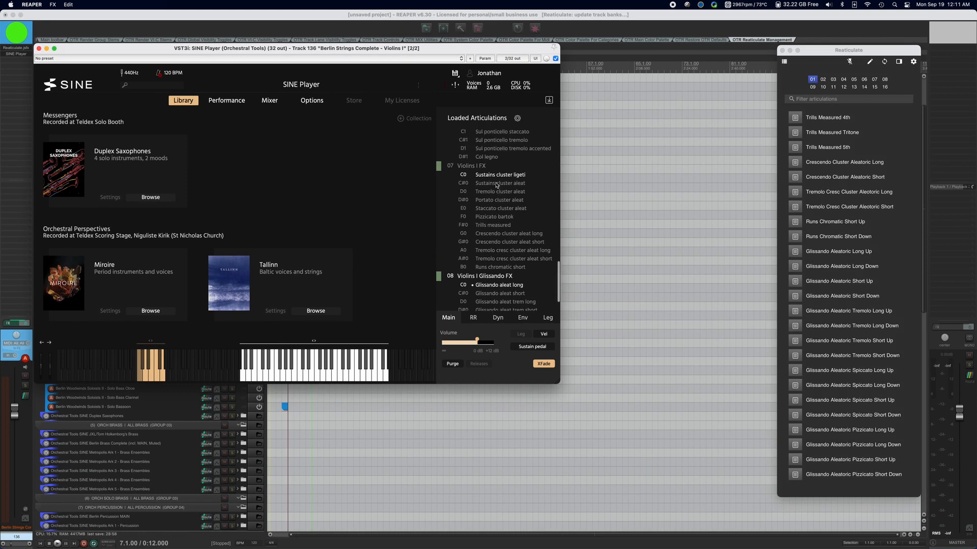
pyautogui.scroll(6, 496, 185)
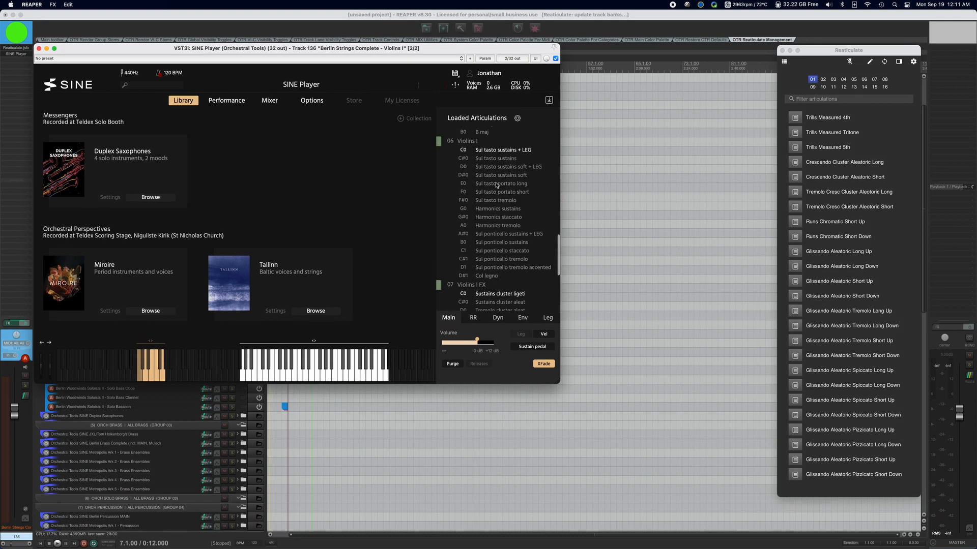
pyautogui.scroll(4, 496, 186)
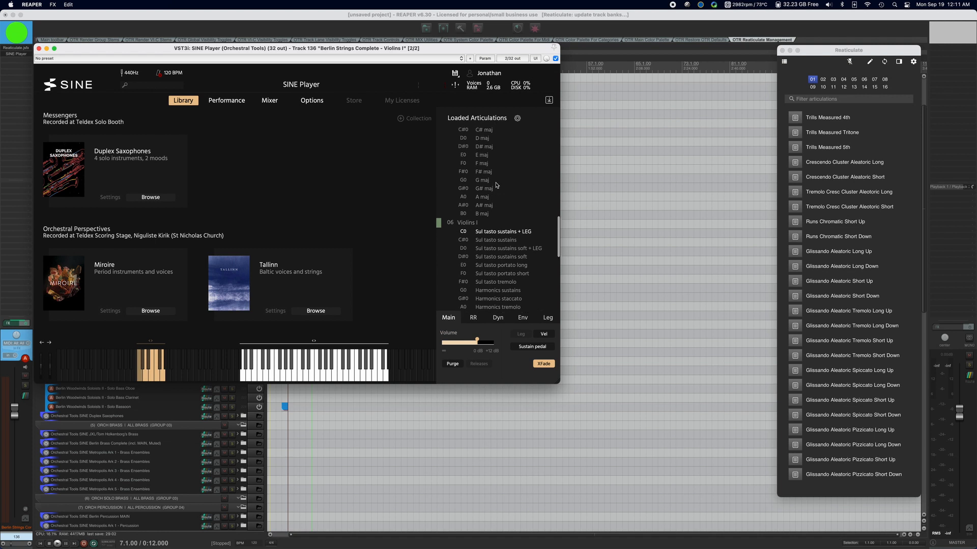
pyautogui.scroll(5, 496, 186)
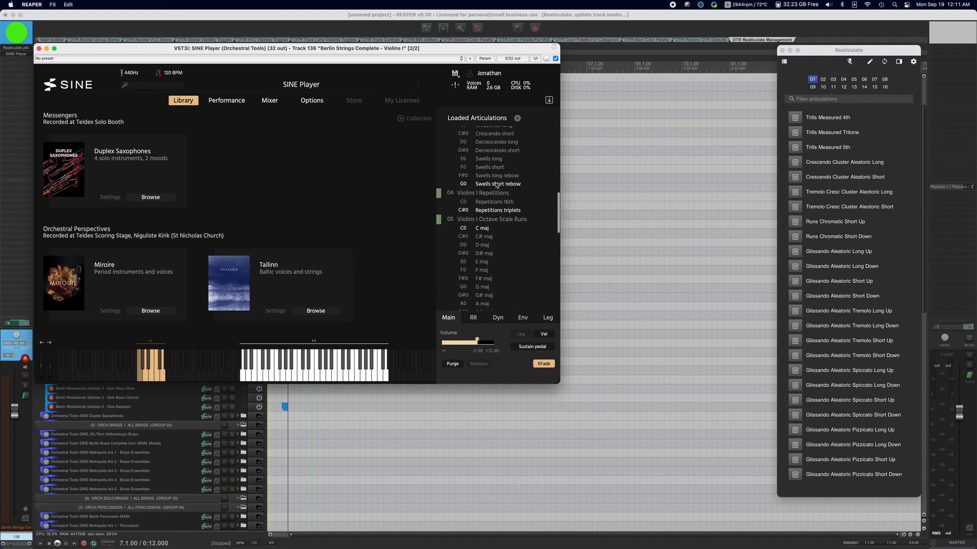
pyautogui.scroll(2, 496, 185)
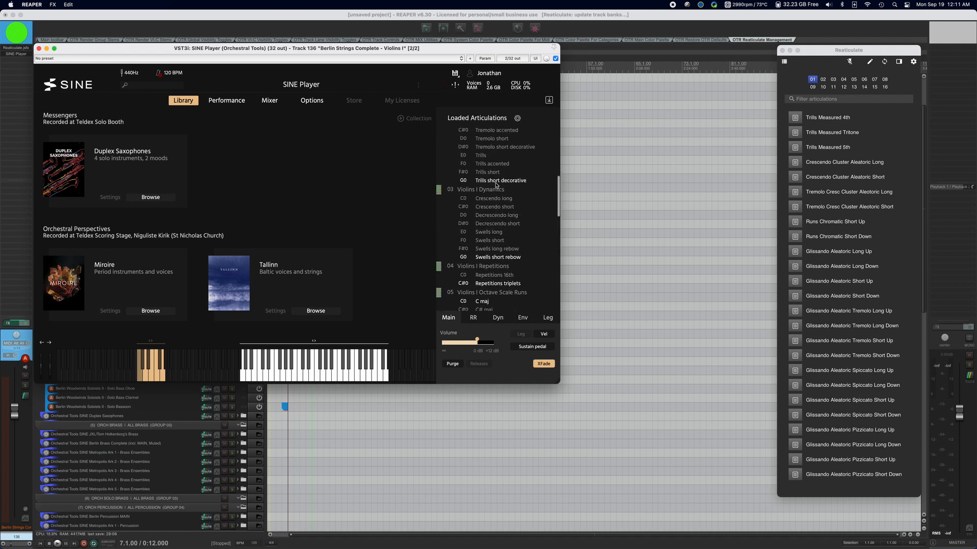
pyautogui.scroll(5, 496, 185)
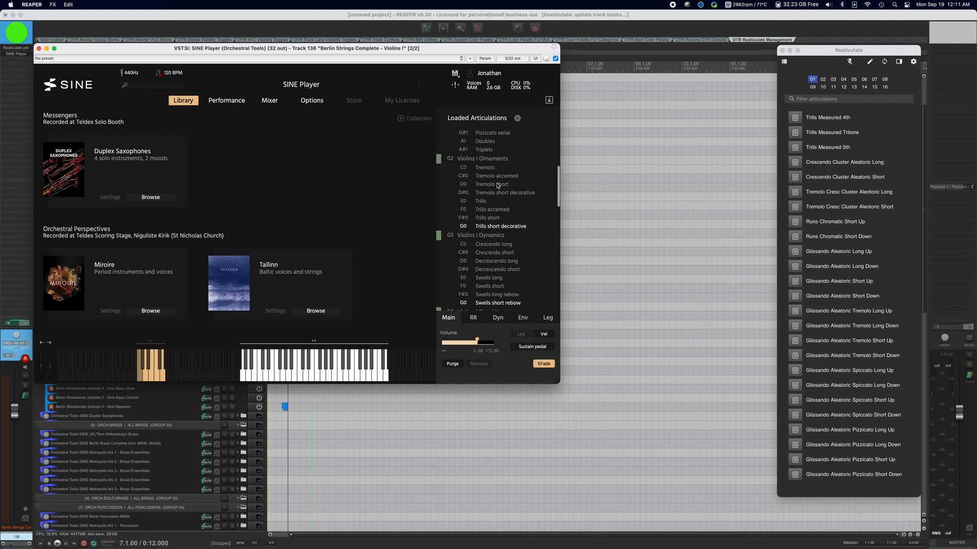
pyautogui.scroll(5, 498, 185)
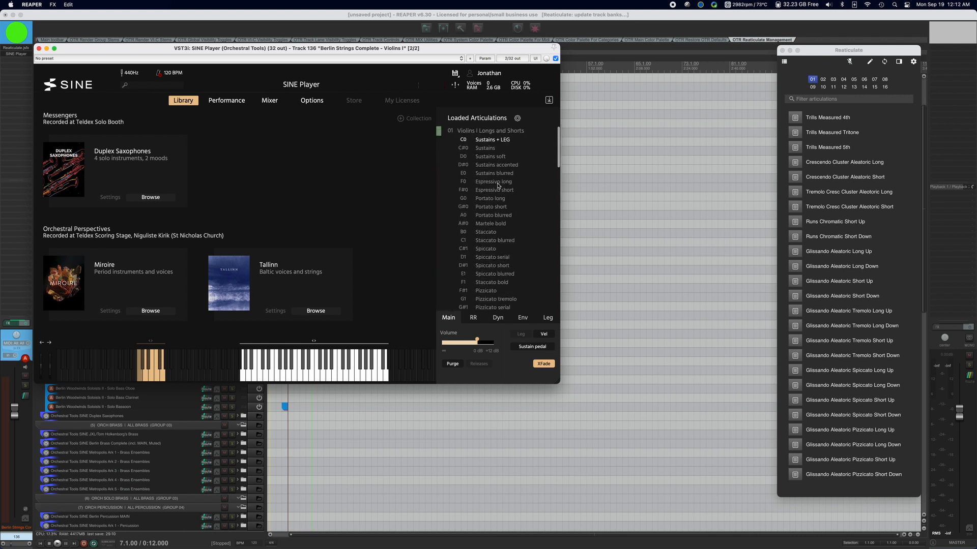
pyautogui.click(40, 51)
# - Return to the start of the Violins I Reaticulate bank and read its note on OT default CCs and OTR mapped setups
pyautogui.scroll(10, 847, 276)
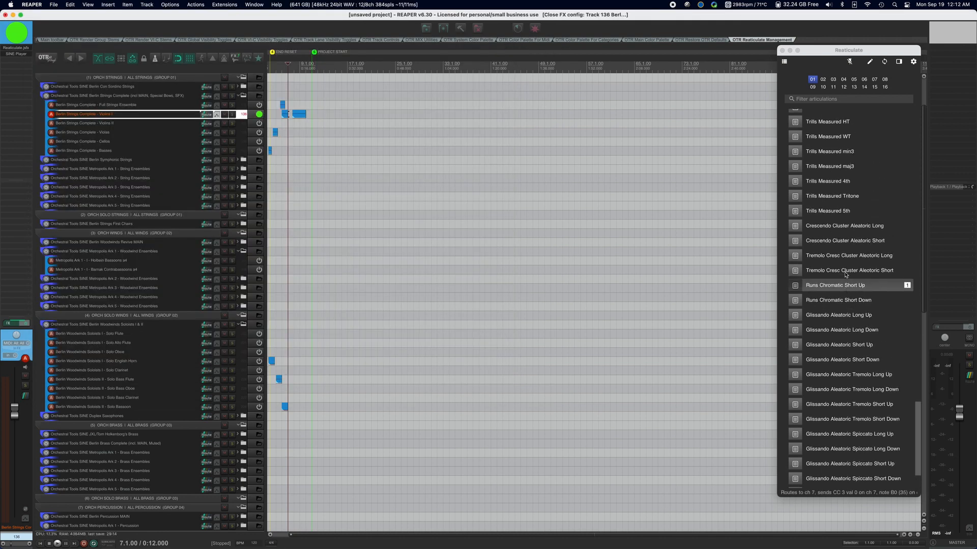
pyautogui.scroll(20, 847, 275)
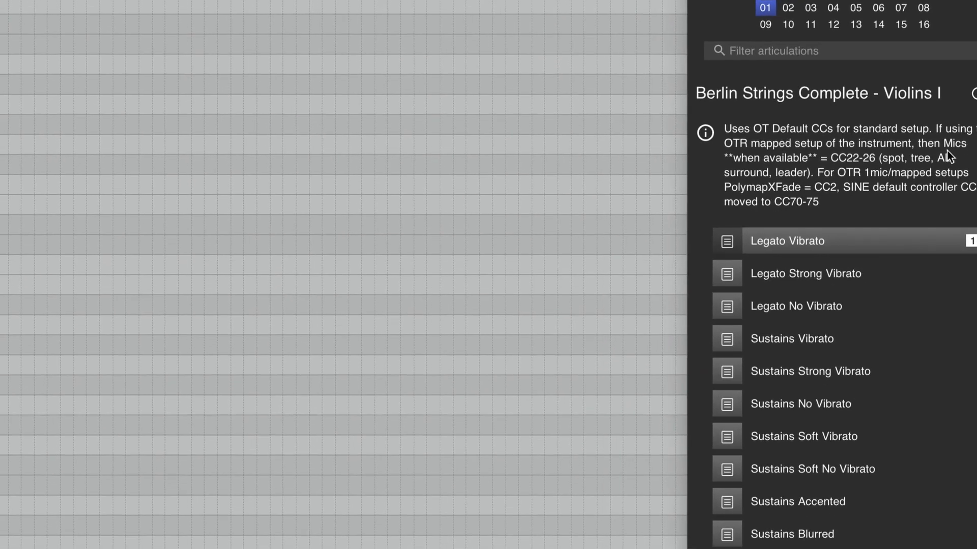
pyautogui.scroll(-1, 950, 150)
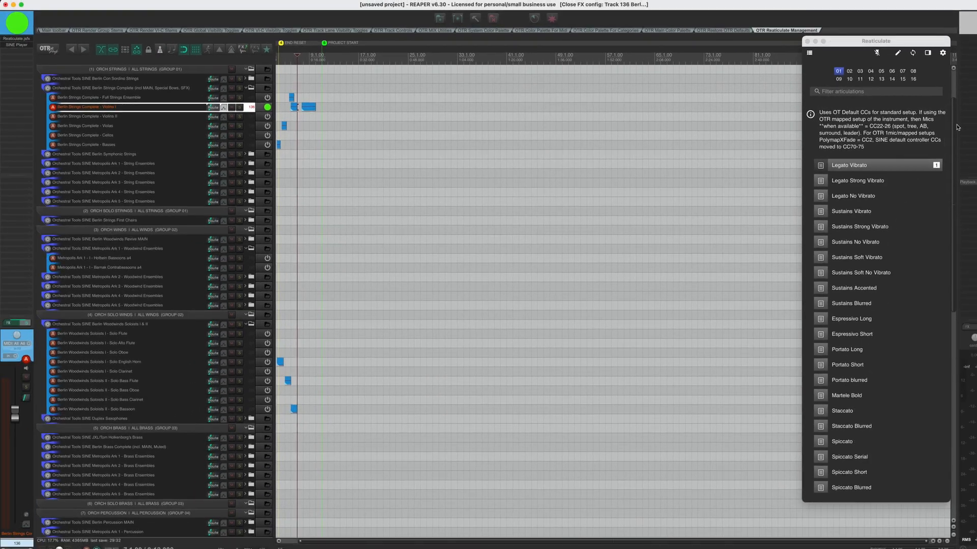
pyautogui.scroll(1, 865, 131)
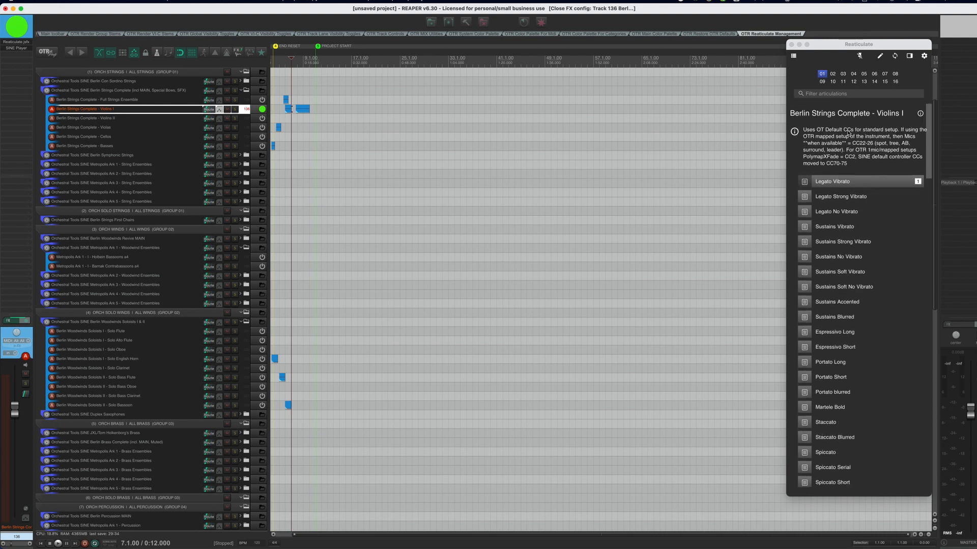
pyautogui.scroll(-2, 847, 135)
pyautogui.scroll(2, 844, 142)
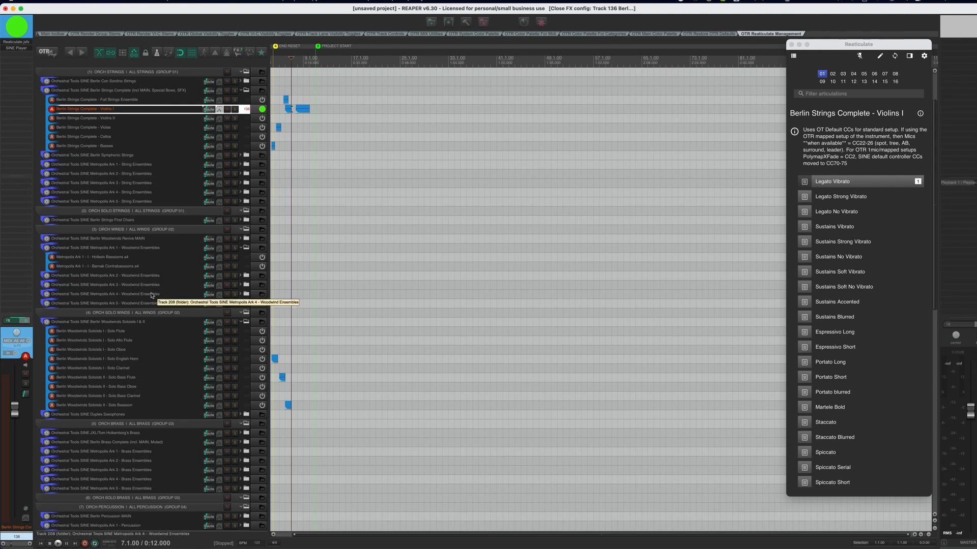
# - Bring up the insertable track templates on the Ethnic Percussion folder track and examine the Designed By Orchestral Tools library list
pyautogui.scroll(-10, 151, 295)
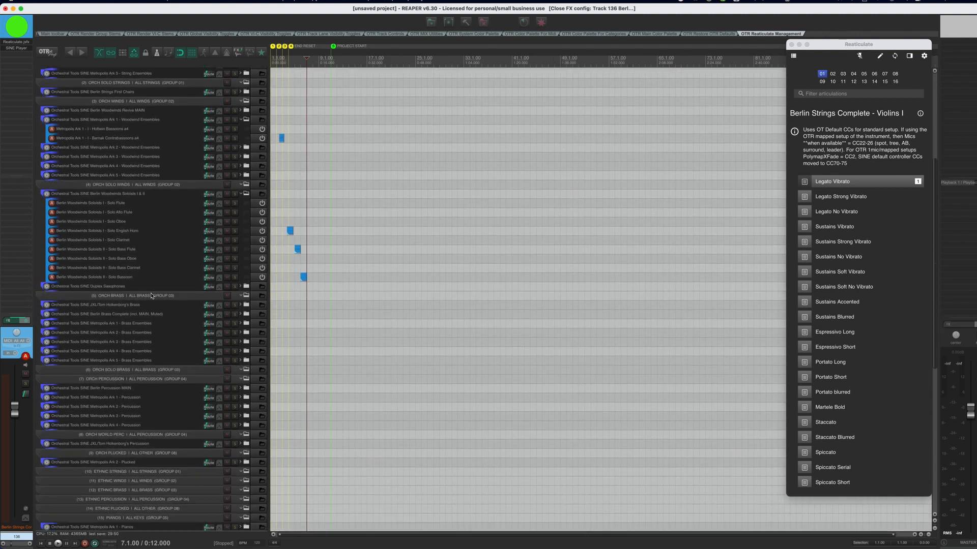
pyautogui.scroll(-5, 151, 295)
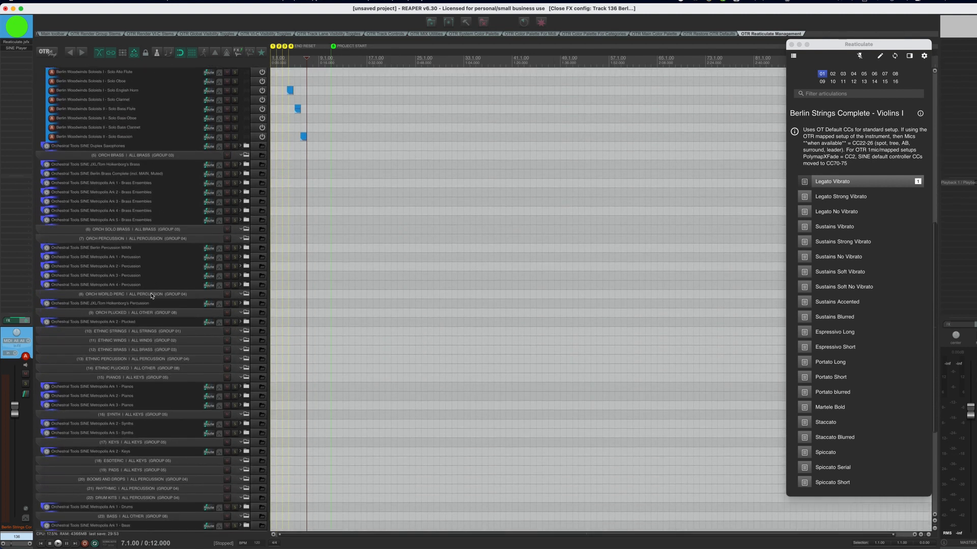
pyautogui.rightClick(145, 359)
pyautogui.moveTo(139, 163)
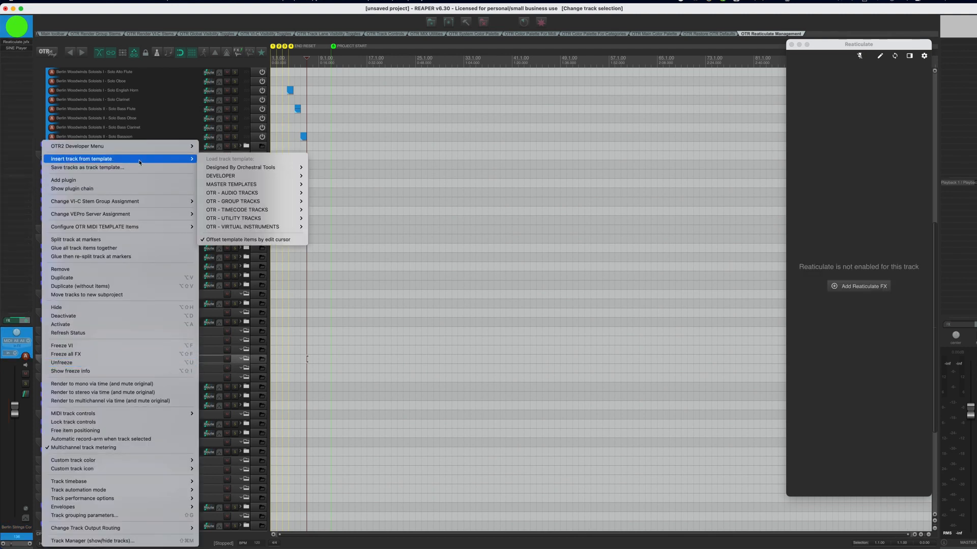
pyautogui.moveTo(255, 168)
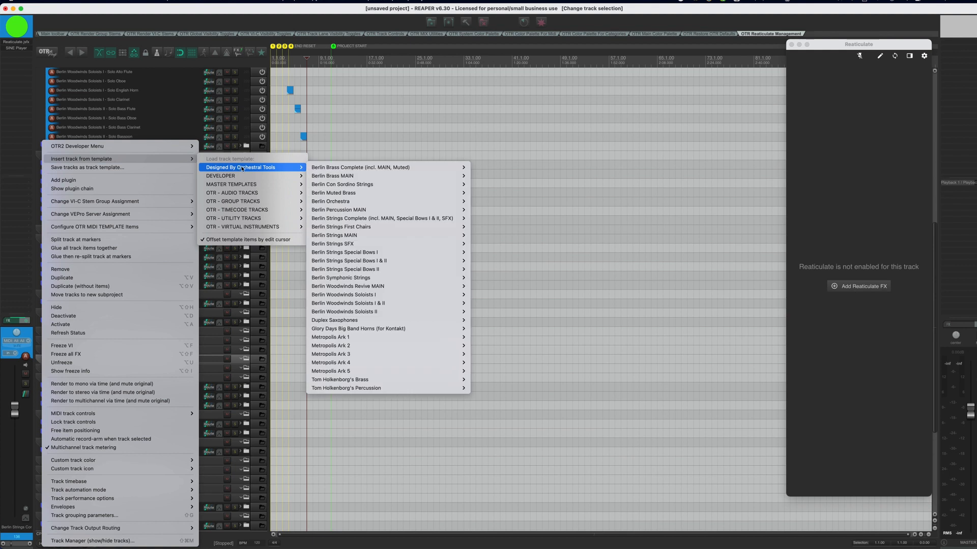
pyautogui.moveTo(359, 171)
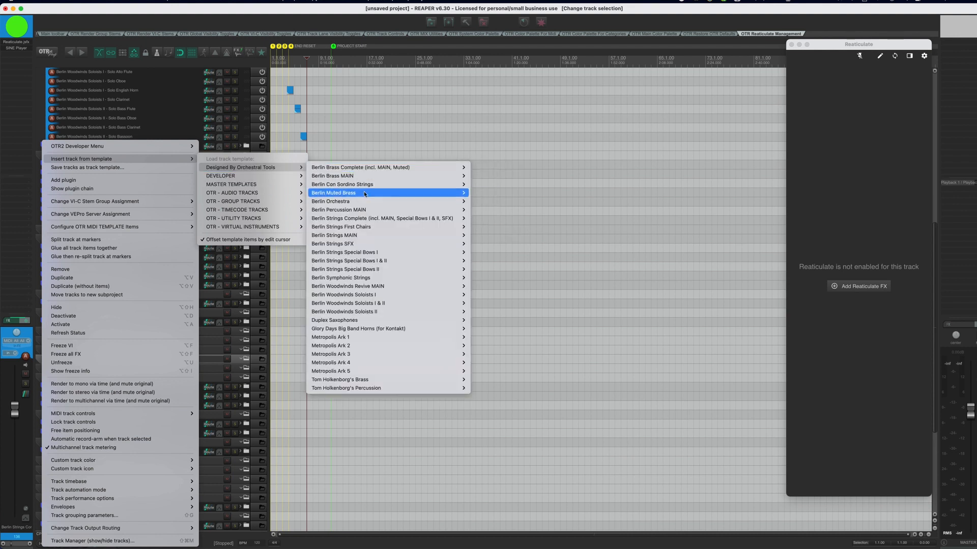
pyautogui.moveTo(359, 187)
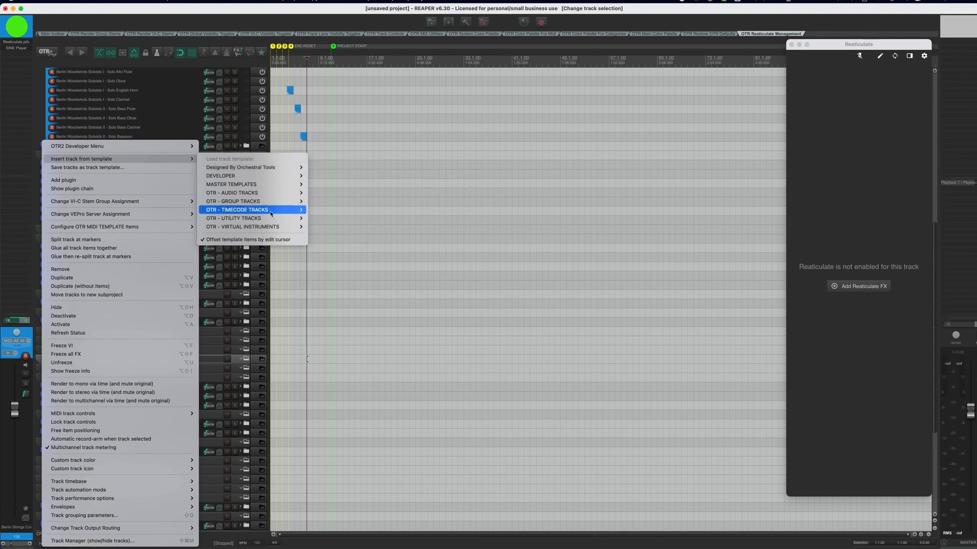
pyautogui.moveTo(270, 232)
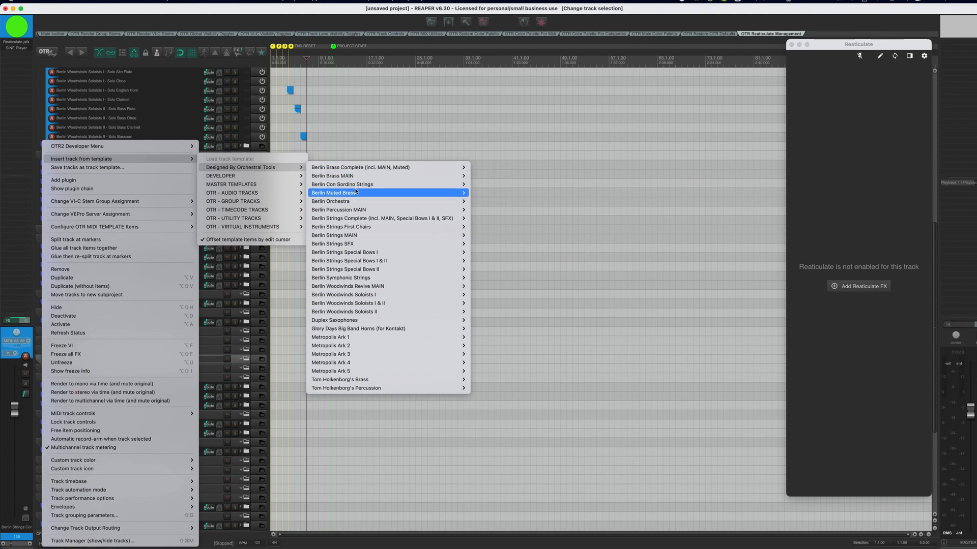
# - Examine the local and VEPro template options from Berlin Brass Complete through to Berlin Strings Complete
pyautogui.moveTo(359, 168)
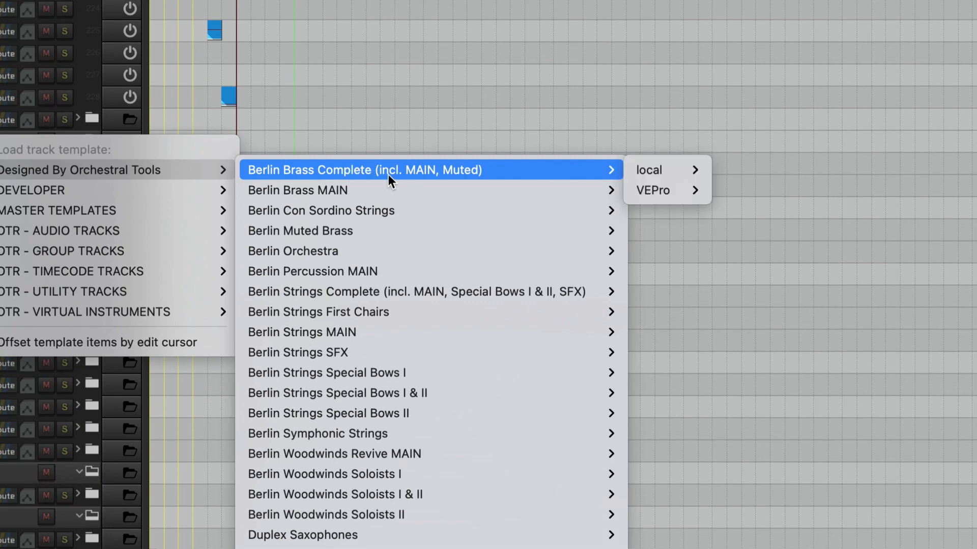
pyautogui.moveTo(377, 189)
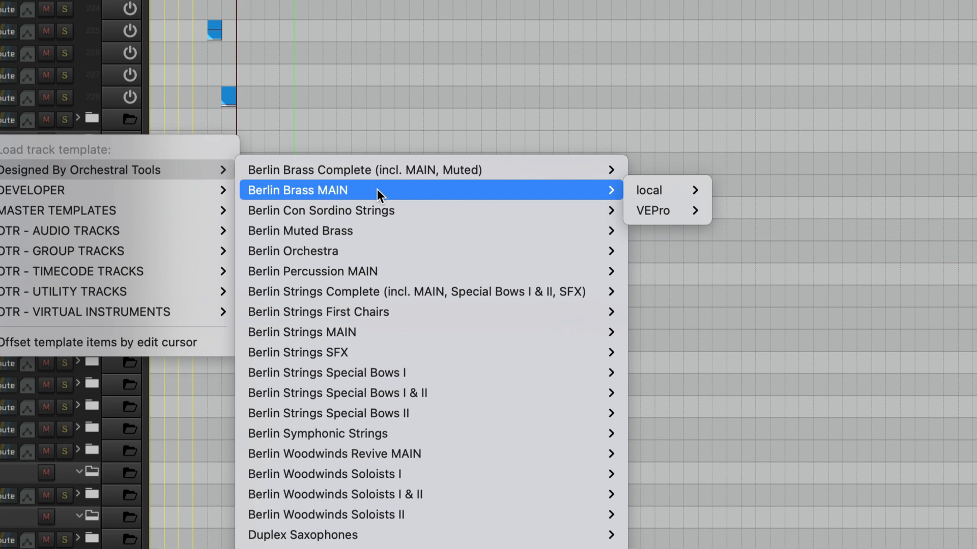
pyautogui.moveTo(376, 228)
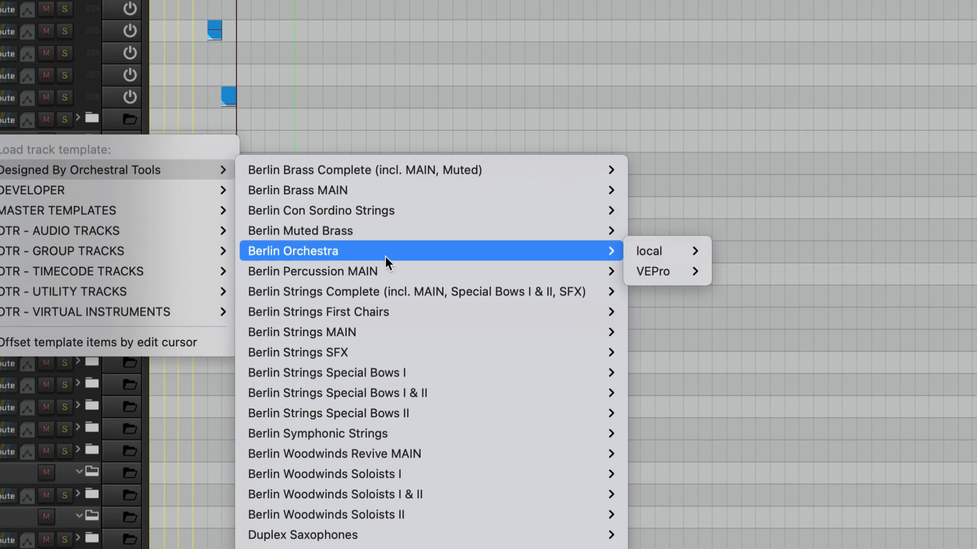
pyautogui.moveTo(387, 277)
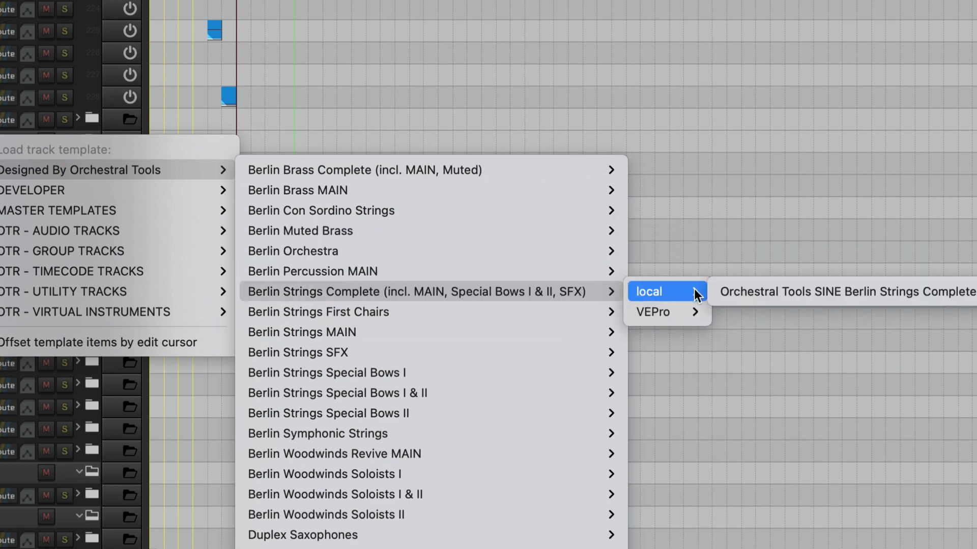
pyautogui.moveTo(682, 310)
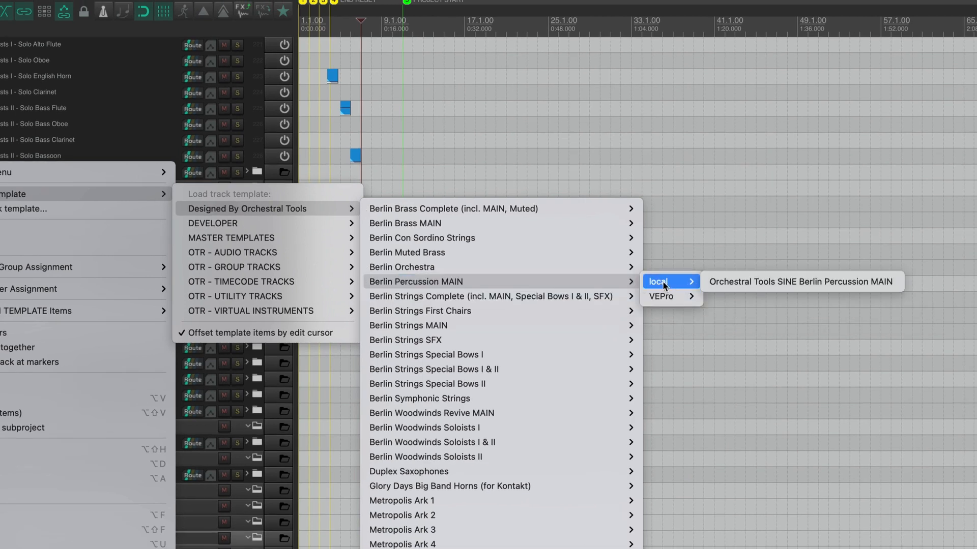
# - Compare the local and VEPro templates from Berlin Percussion MAIN back up to Berlin Brass Complete
pyautogui.moveTo(666, 296)
pyautogui.moveTo(600, 267)
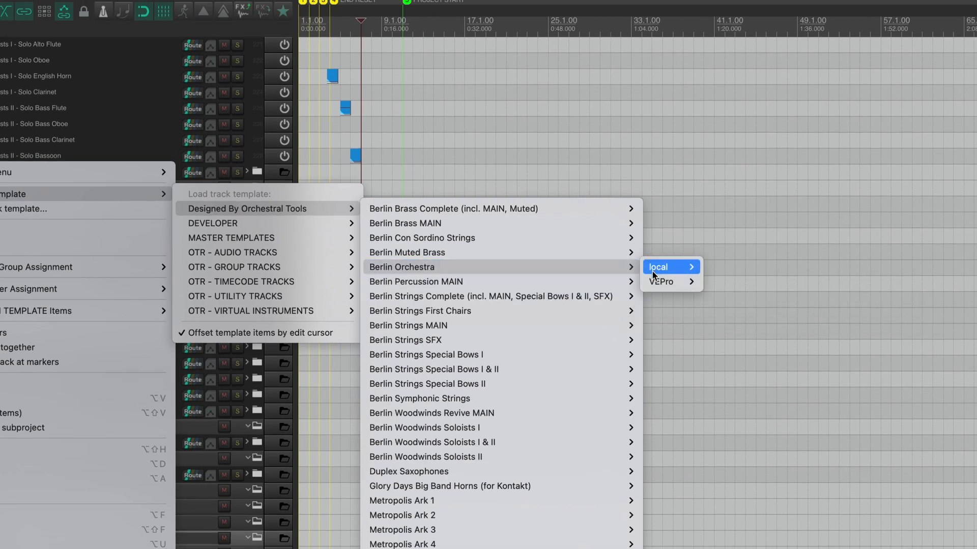
pyautogui.moveTo(580, 242)
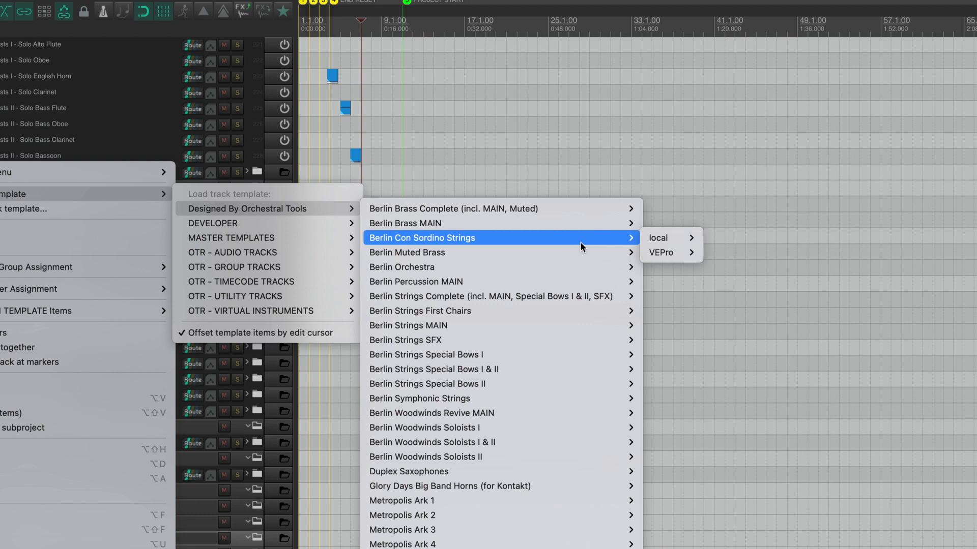
pyautogui.moveTo(656, 245)
pyautogui.moveTo(567, 221)
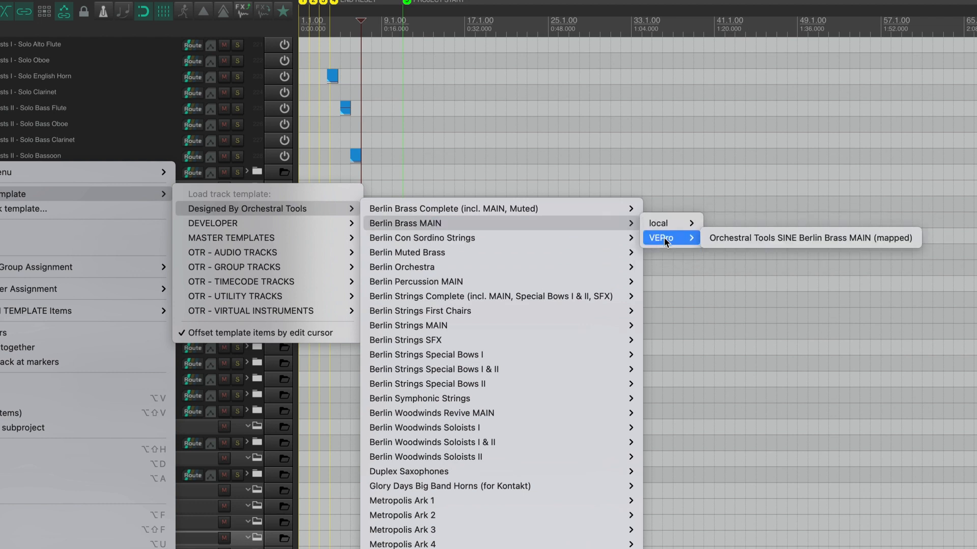
pyautogui.moveTo(593, 210)
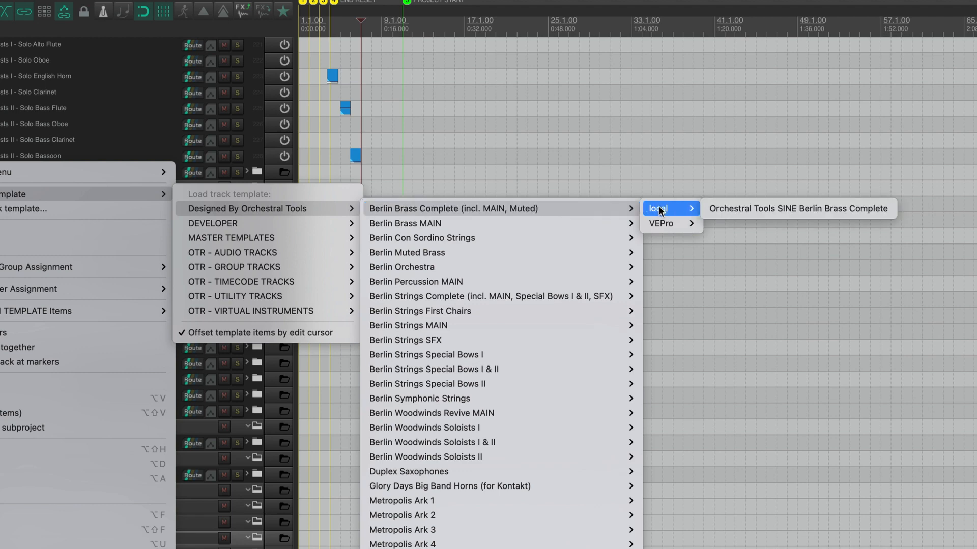
pyautogui.moveTo(659, 220)
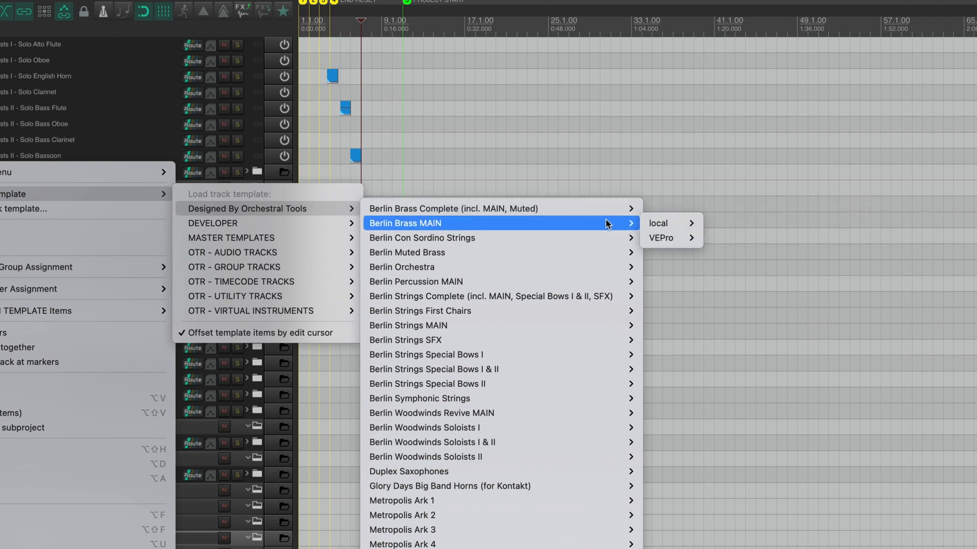
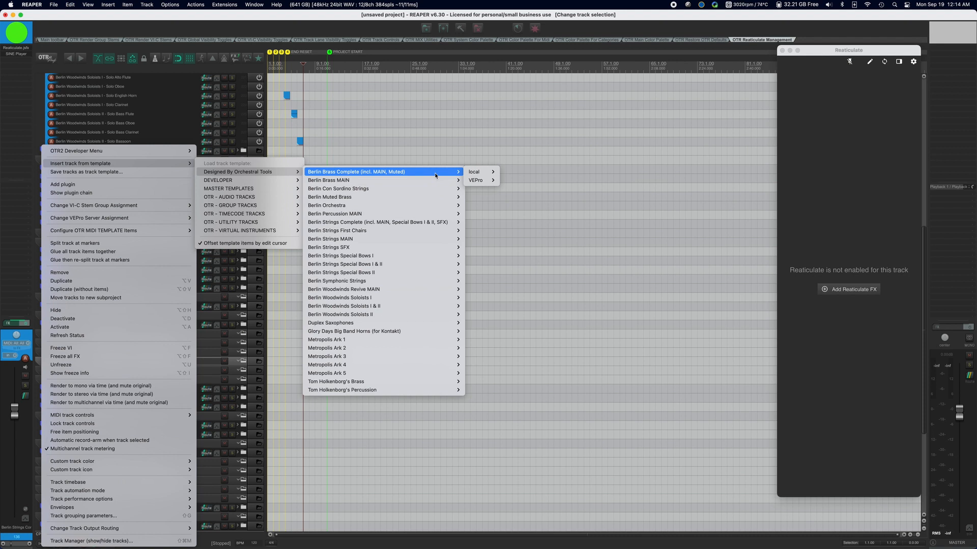
# - Insert the VEPro track template Orchestral Tools SINE Berlin Con Sordino Strings (mapped)
pyautogui.moveTo(429, 192)
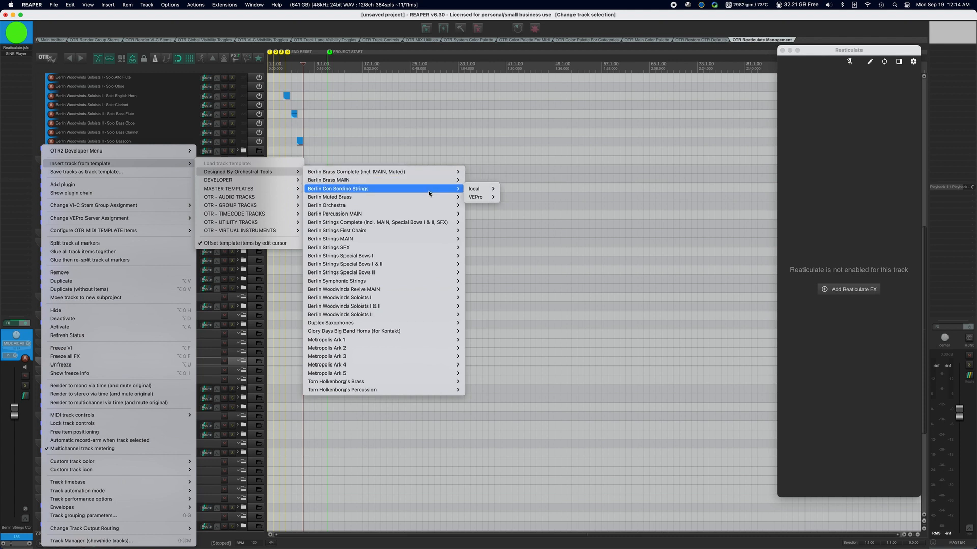
pyautogui.moveTo(481, 197)
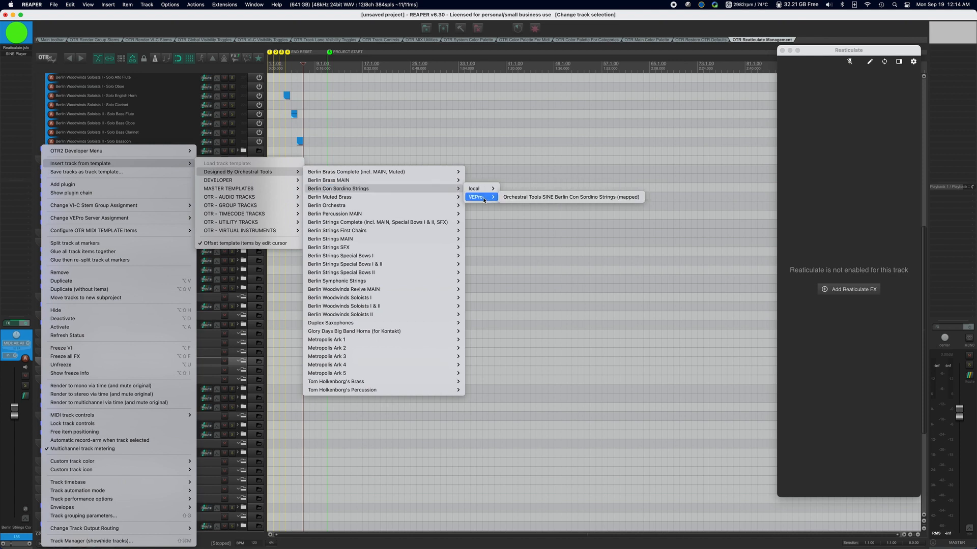
pyautogui.click(533, 198)
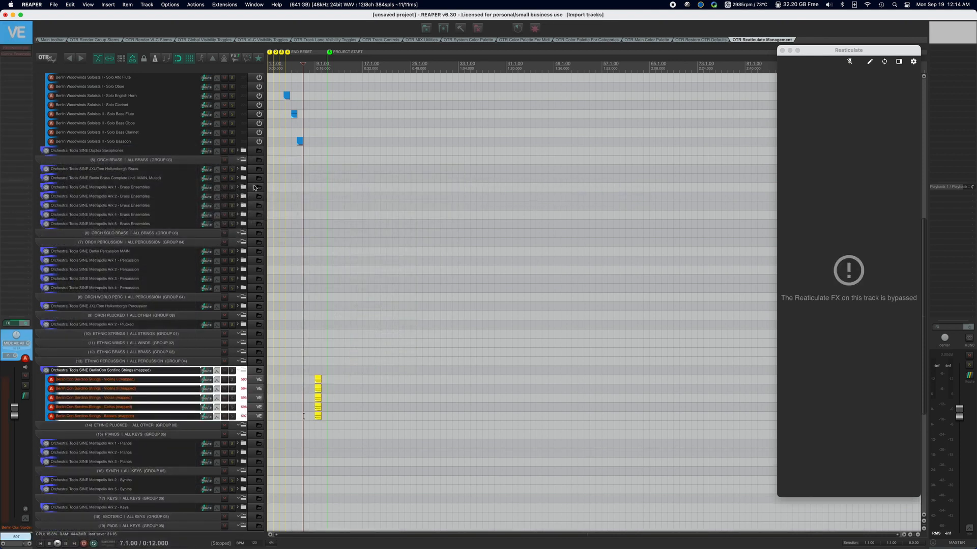
# - Open Vienna Ensemble Pro on the Con Sordino Violins I (mapped) track, browse its connectable server instances, and close the plugin
pyautogui.click(127, 380)
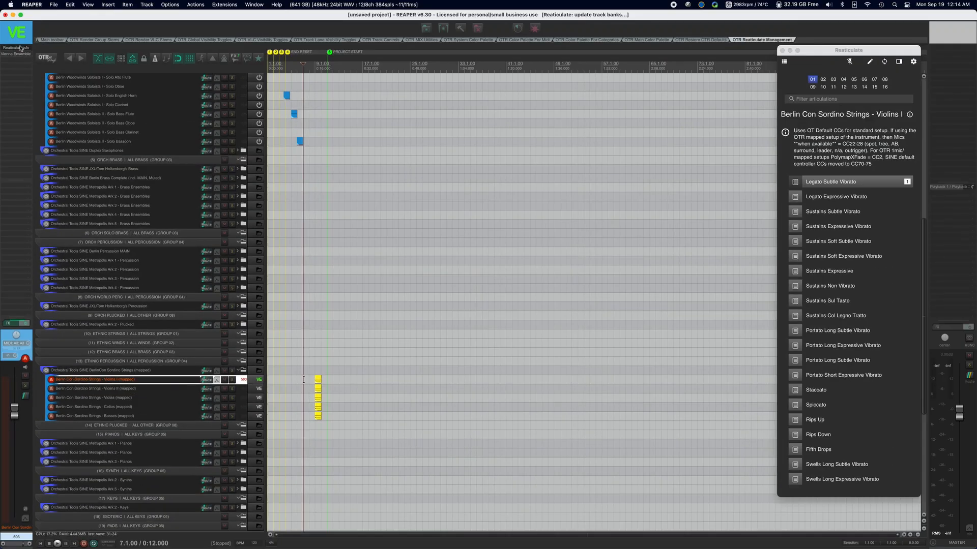
pyautogui.click(15, 53)
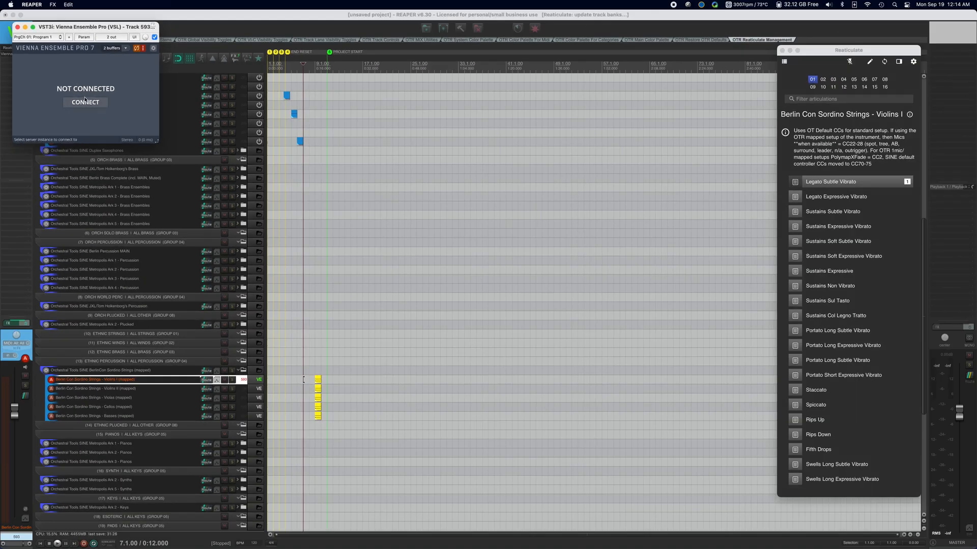
pyautogui.click(85, 101)
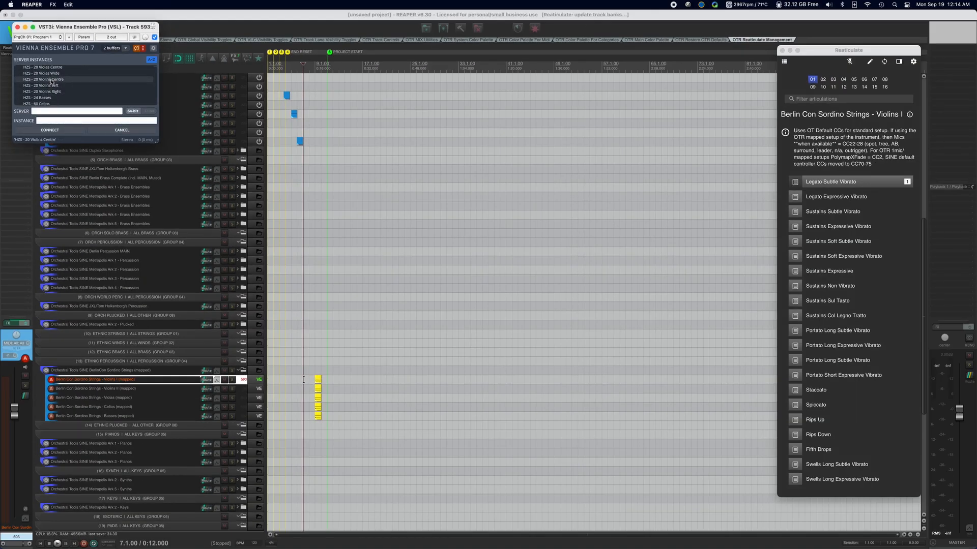
pyautogui.scroll(15, 51, 80)
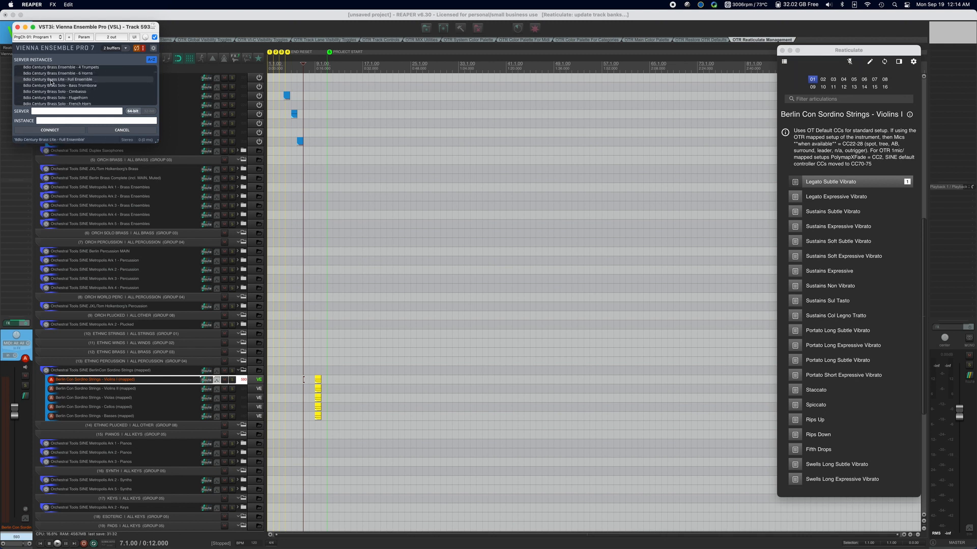
pyautogui.scroll(-20, 51, 80)
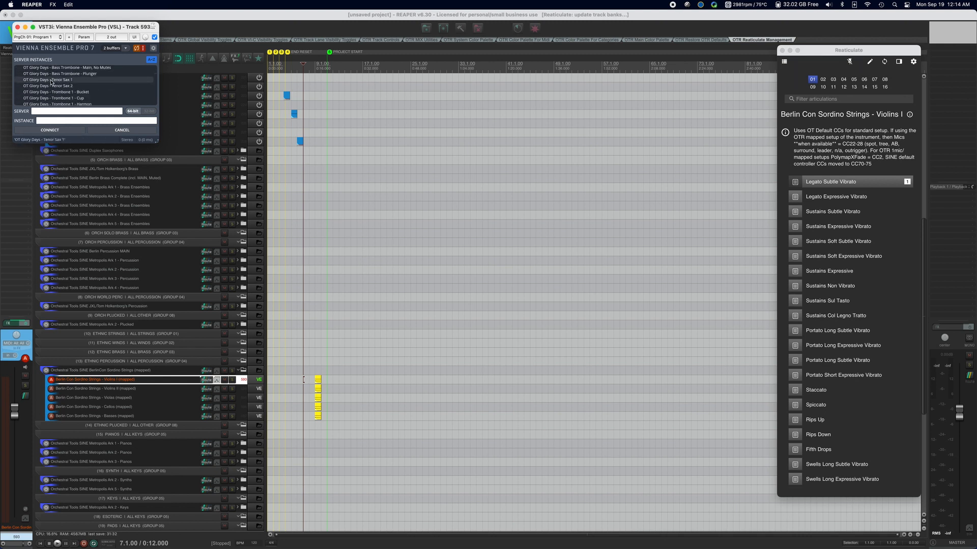
pyautogui.click(18, 27)
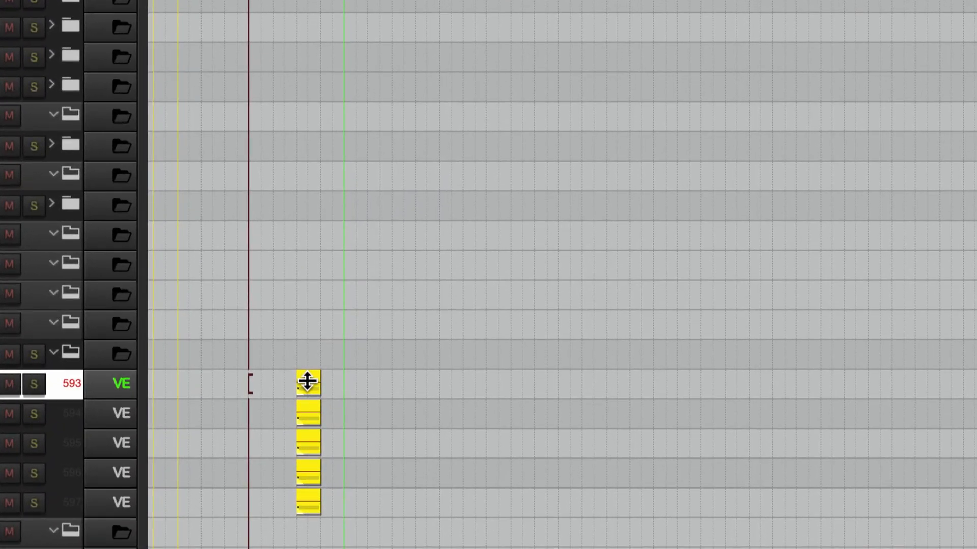
# - Open the Con Sordino Violins I CC warmup item in the MIDI editor and inspect its CC 22 and CC 23 events
pyautogui.doubleClick(306, 382)
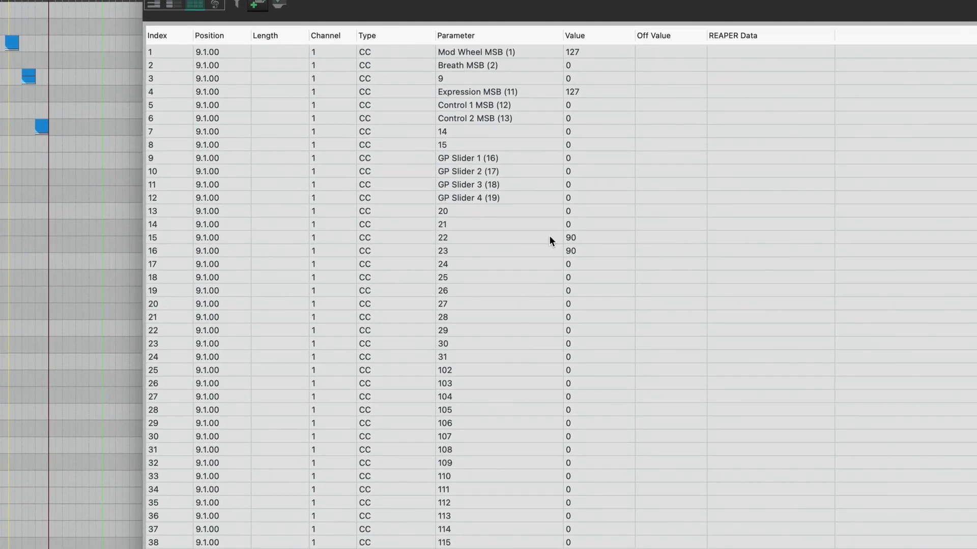
pyautogui.click(459, 238)
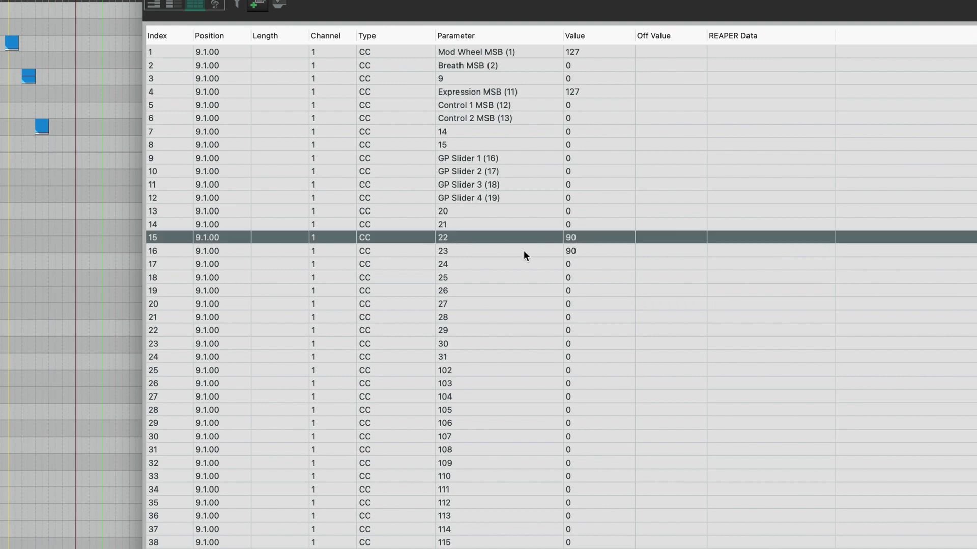
pyautogui.click(550, 251)
pyautogui.click(497, 239)
pyautogui.click(502, 247)
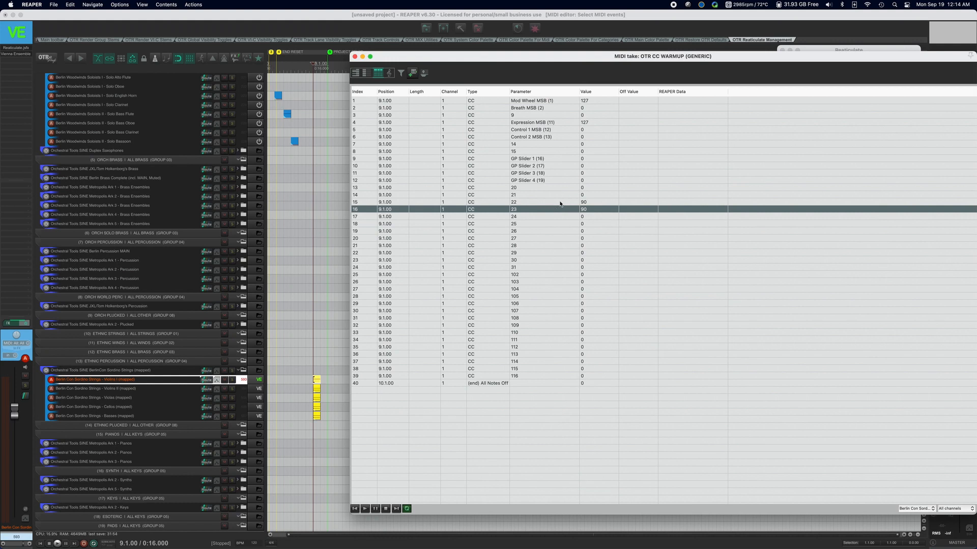
pyautogui.click(560, 204)
pyautogui.click(559, 211)
# - Inspect the Mod Wheel and Expression events in the warmup item, and close the MIDI editor
pyautogui.click(552, 102)
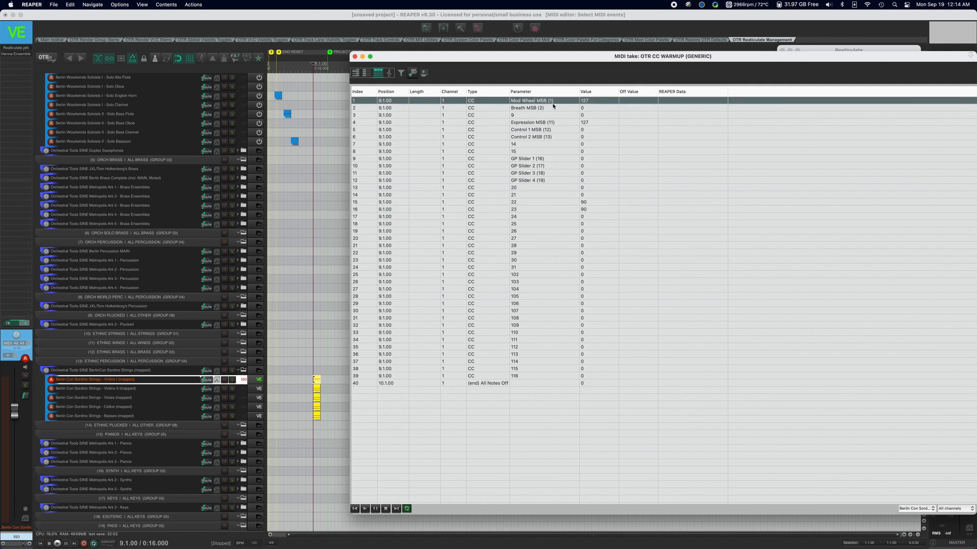
pyautogui.click(573, 123)
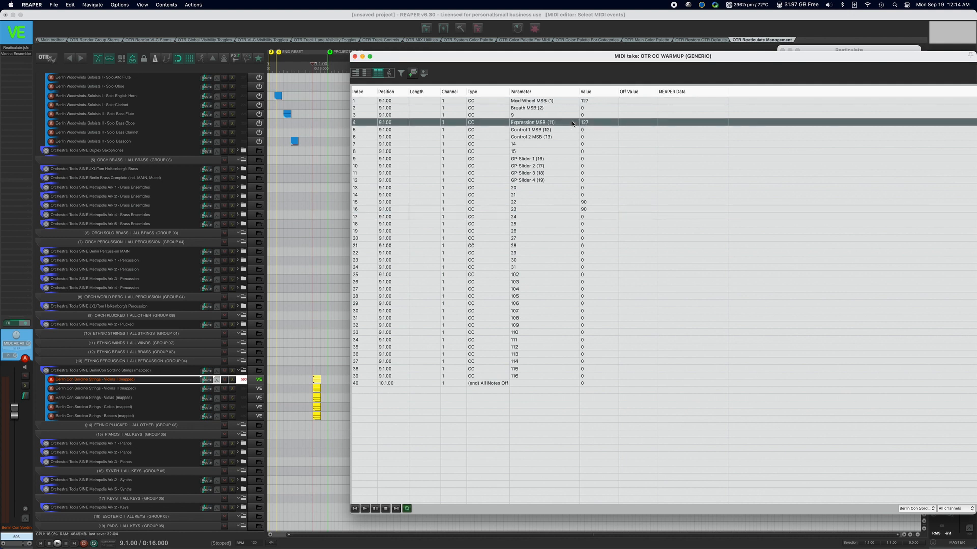
pyautogui.click(355, 56)
pyautogui.click(355, 56)
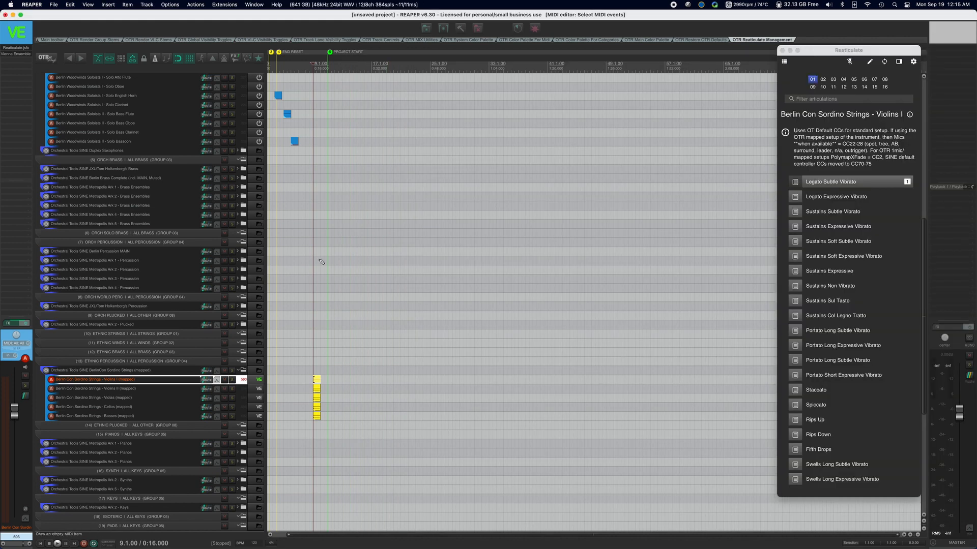
# - Bring up the save-as-track-template dialog for the Berlin Con Sordino Strings (mapped) folder track, review its folders, and cancel it
pyautogui.click(157, 373)
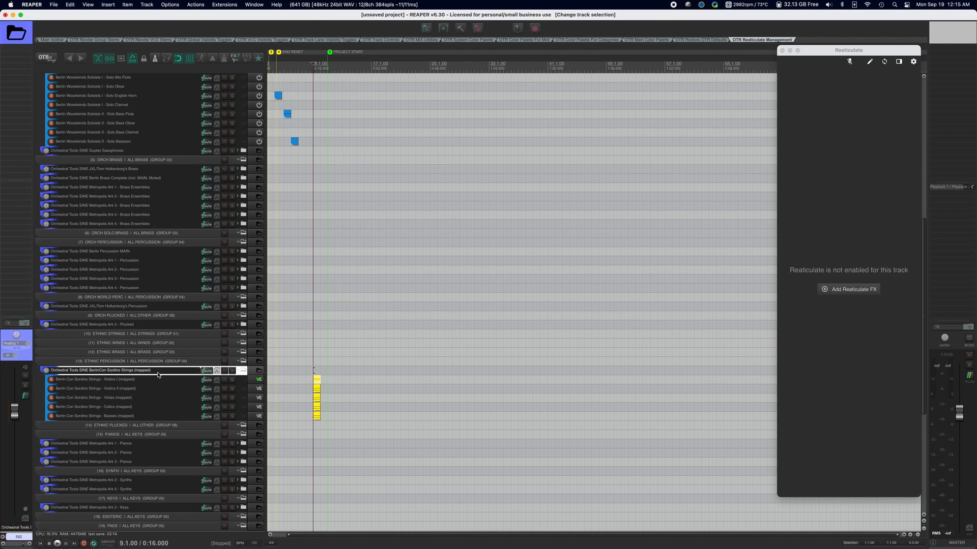
pyautogui.rightClick(158, 374)
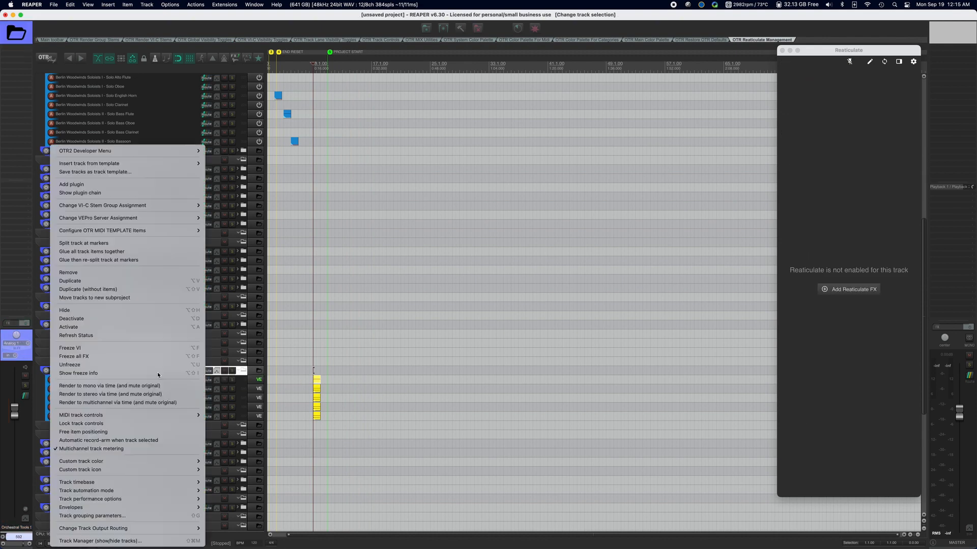
pyautogui.click(146, 174)
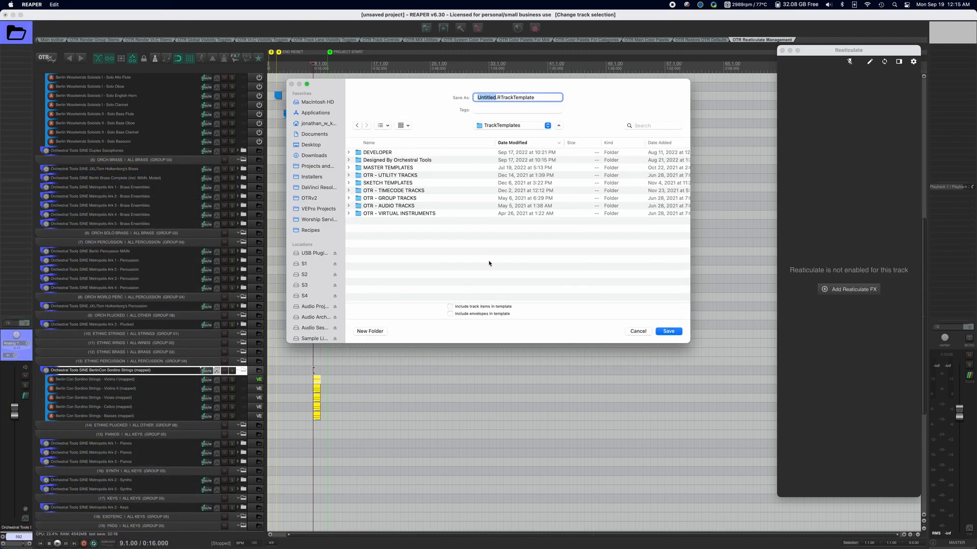
pyautogui.click(640, 333)
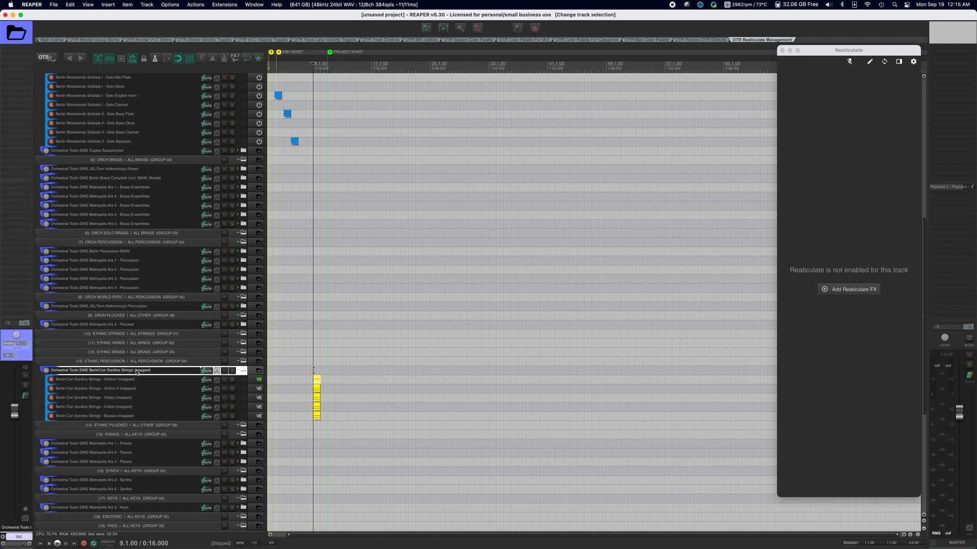
# - Delete the Berlin Con Sordino Strings (mapped) folder track together with its child tracks
pyautogui.press('Delete')
pyautogui.press('Return')
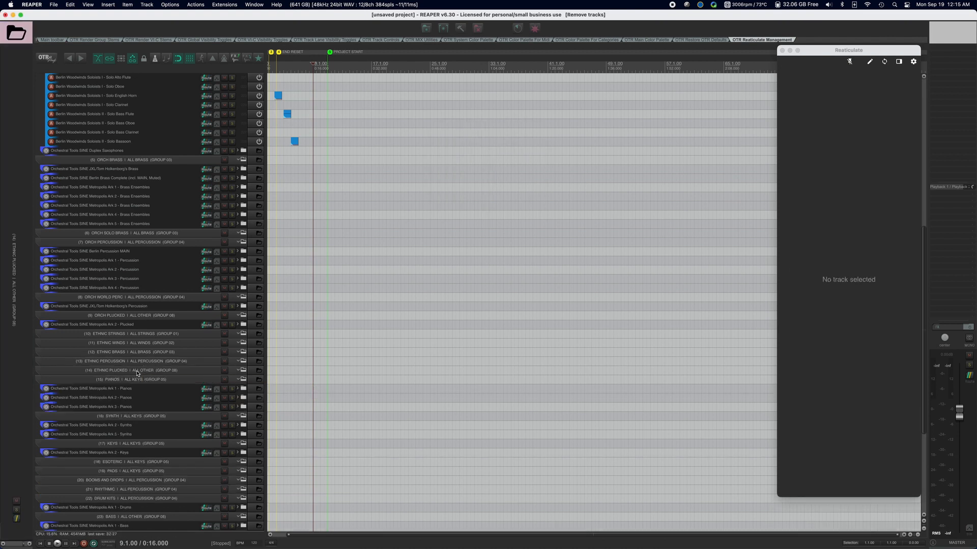
# - Insert the Addictive Drums 2 (SUBMIX GROUP) sampler track template below the (3) ORCH WINDS group track
pyautogui.scroll(1, 146, 363)
pyautogui.scroll(10, 146, 363)
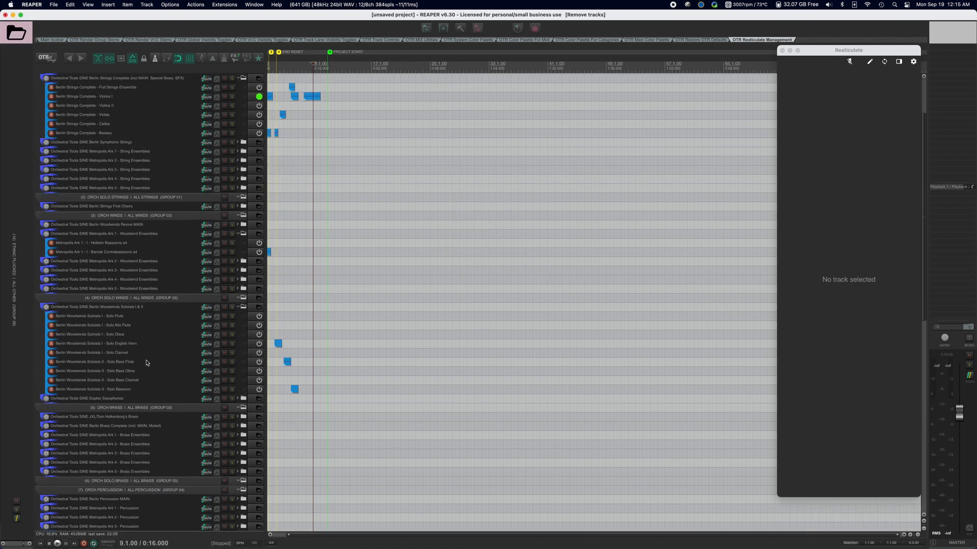
pyautogui.scroll(1, 148, 363)
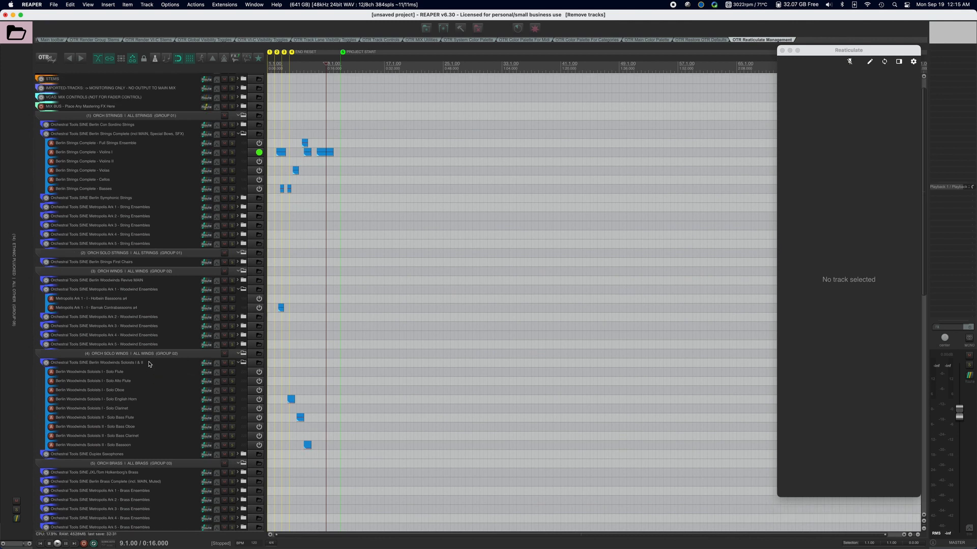
pyautogui.rightClick(168, 279)
pyautogui.moveTo(152, 164)
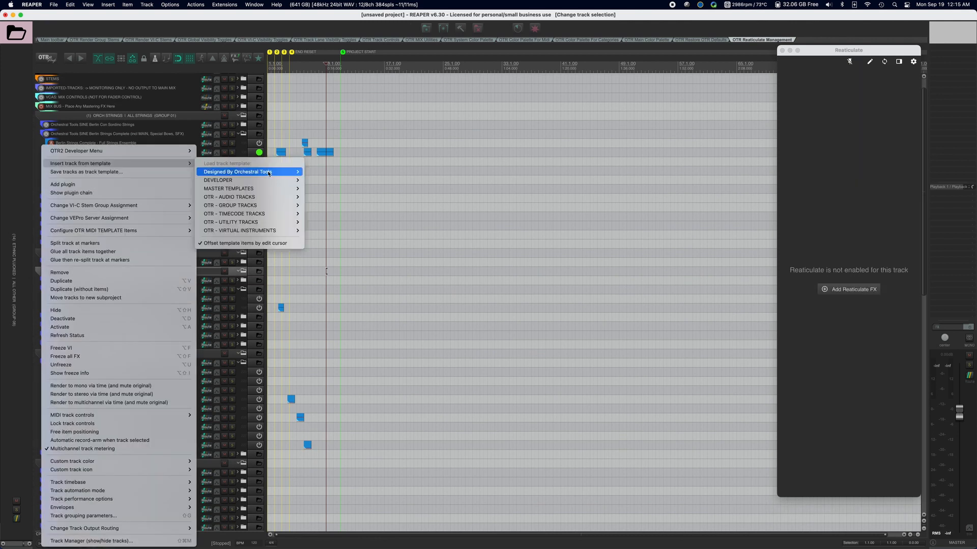
pyautogui.moveTo(269, 230)
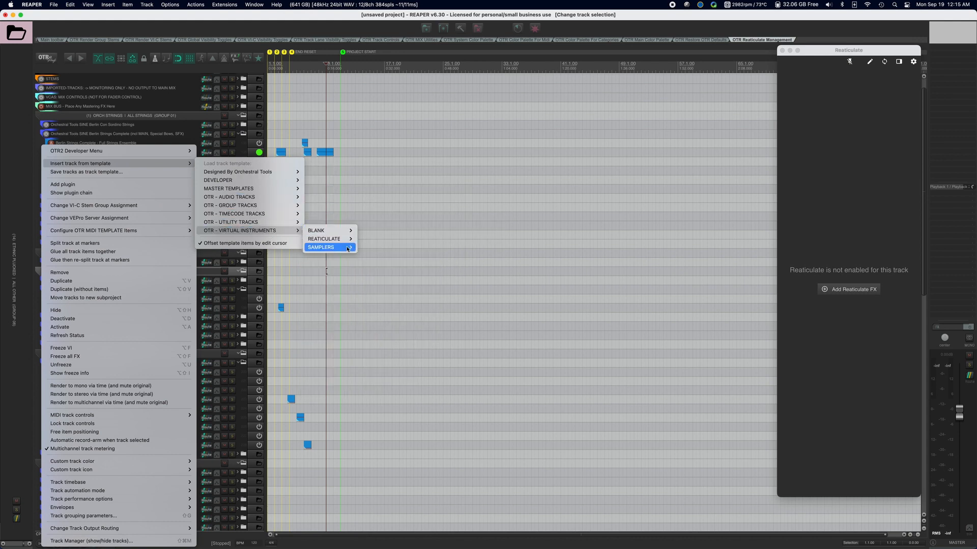
pyautogui.moveTo(321, 247)
pyautogui.moveTo(400, 250)
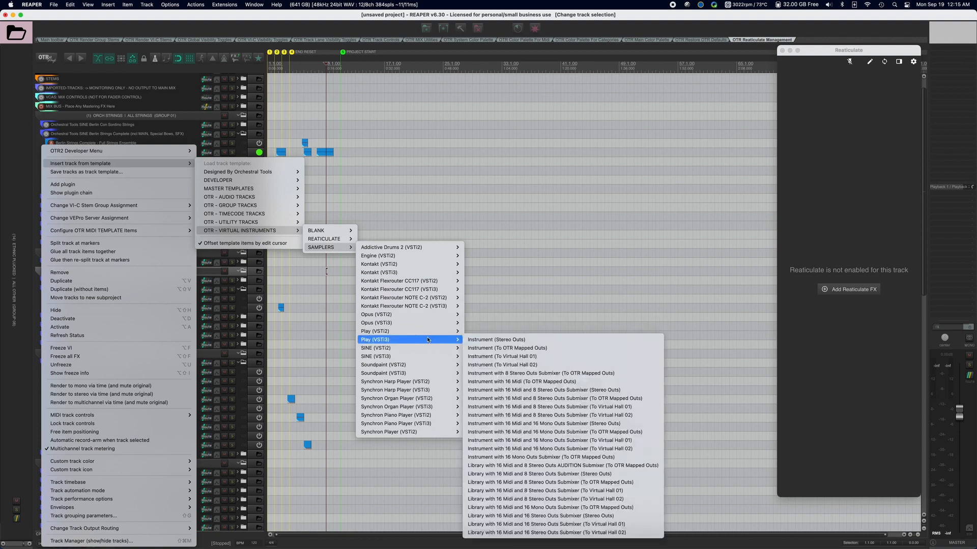
pyautogui.moveTo(418, 367)
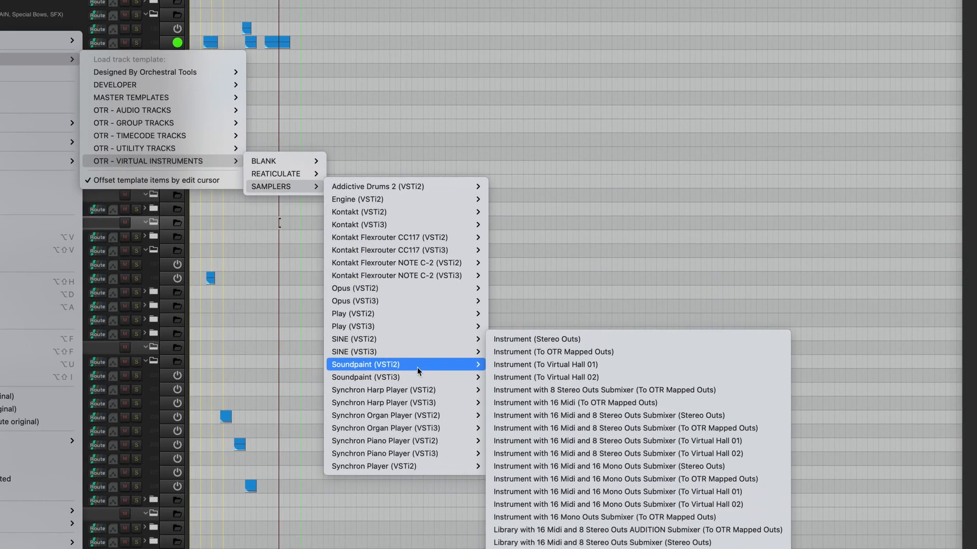
pyautogui.moveTo(420, 190)
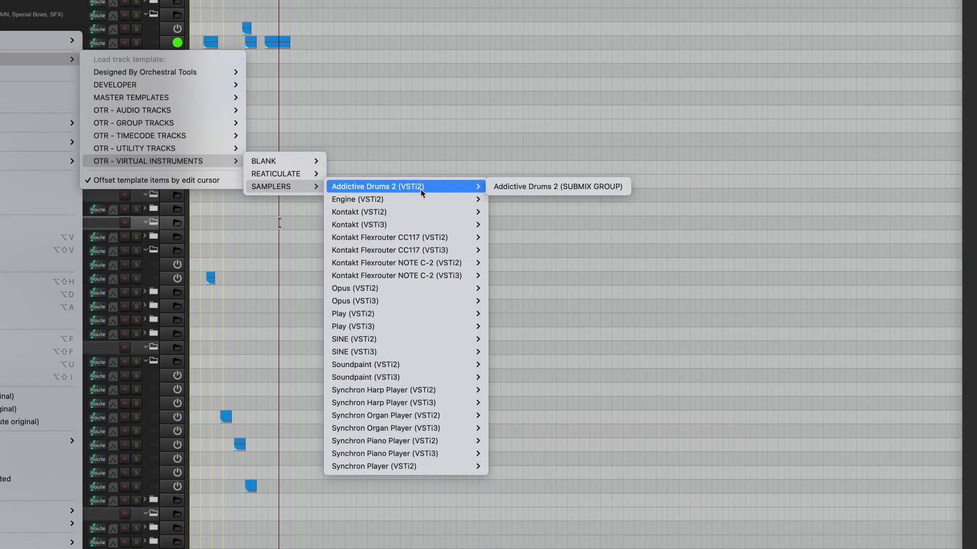
pyautogui.click(537, 190)
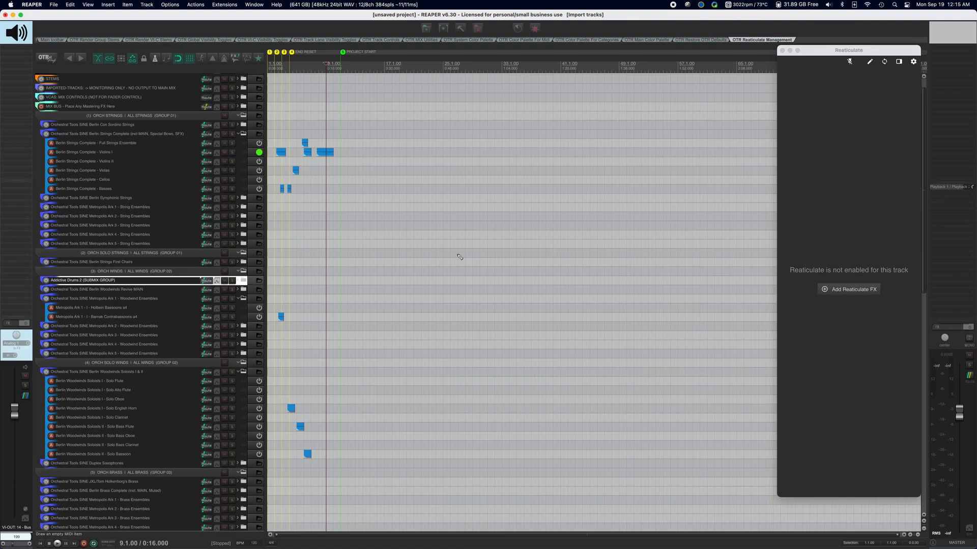
# - Move the Addictive Drums 2 (SUBMIX GROUP) folder below the (22) DRUM KITS group and expand its child tracks
pyautogui.moveTo(163, 282); pyautogui.dragTo(179, 404)
pyautogui.click(243, 402)
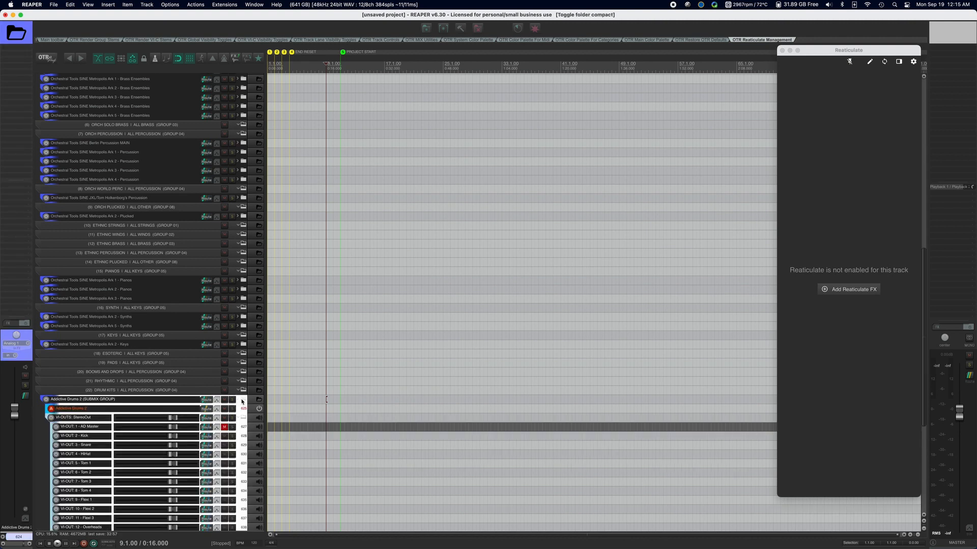
pyautogui.scroll(-5, 121, 267)
# - Select the Addictive Drums 2 instrument track and go through its VI-OUT tracks down to VI-OUT: 14 - Bus
pyautogui.click(121, 265)
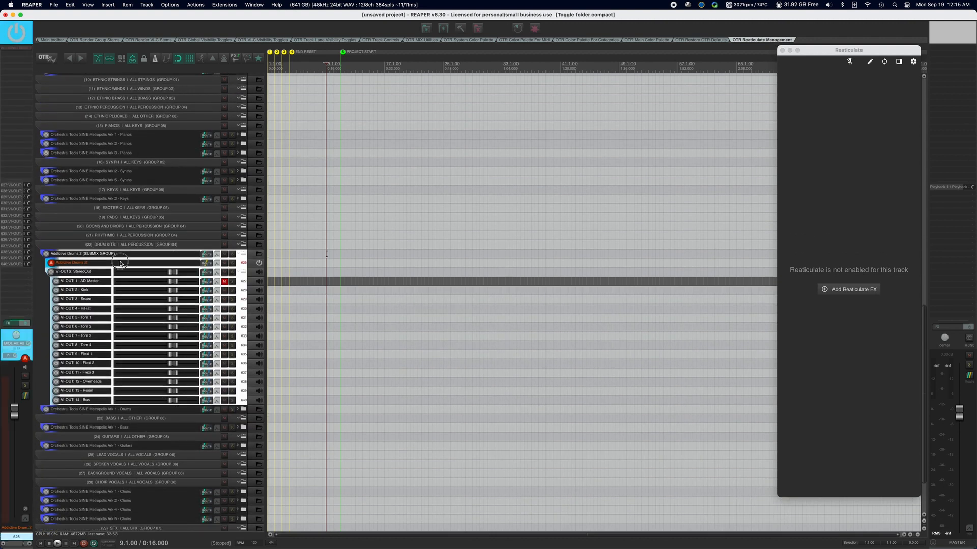
pyautogui.press('Down')
pyautogui.press('Down')
pyautogui.press('Down')
pyautogui.press('Down')
pyautogui.press('Down')
pyautogui.press('Down')
pyautogui.press('Down')
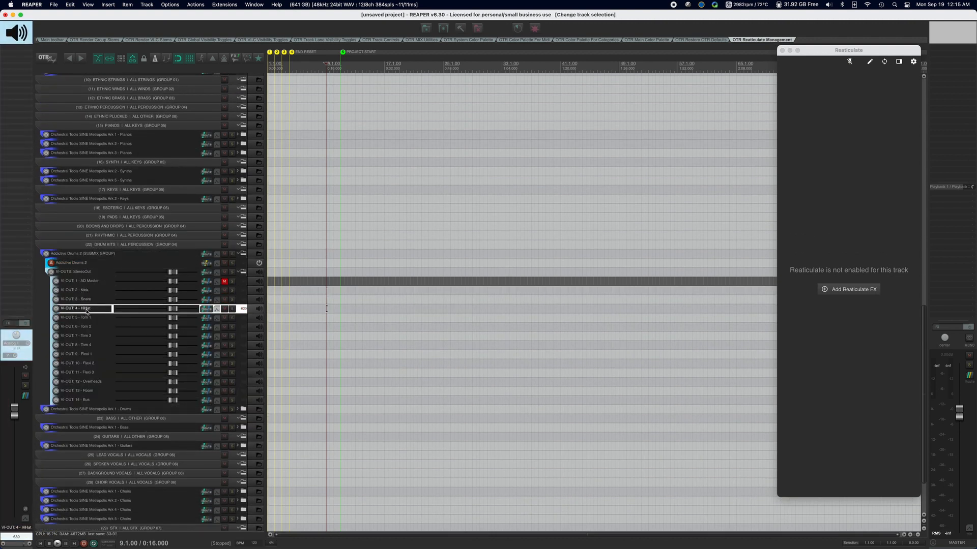
pyautogui.press('Down')
pyautogui.press('Down')
pyautogui.press('Down')
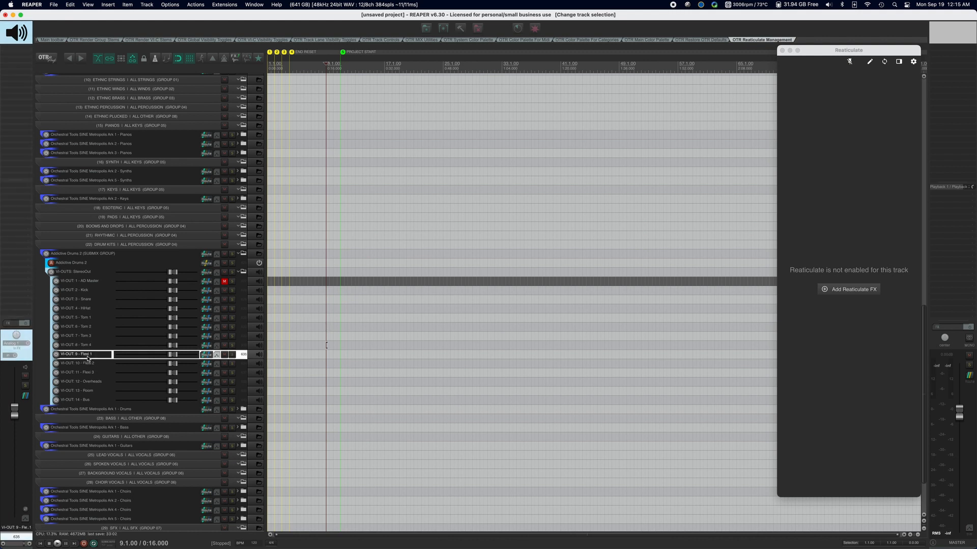
pyautogui.click(92, 401)
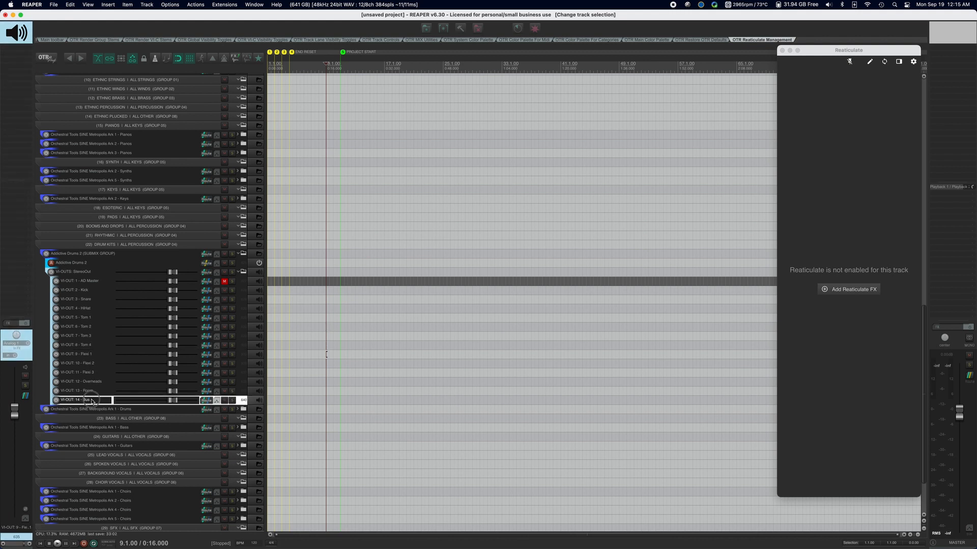
# - Review the group's routing structure by selecting the StereoOut submix, the Addictive Drums 2 instrument track and the SUBMIX GROUP folder
pyautogui.click(80, 273)
pyautogui.press('Up')
pyautogui.press('Up')
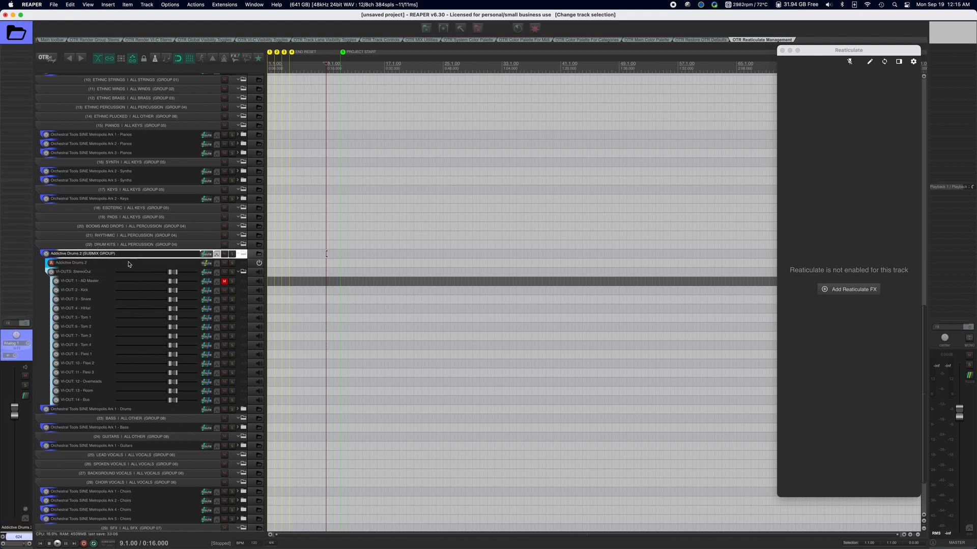
pyautogui.click(87, 264)
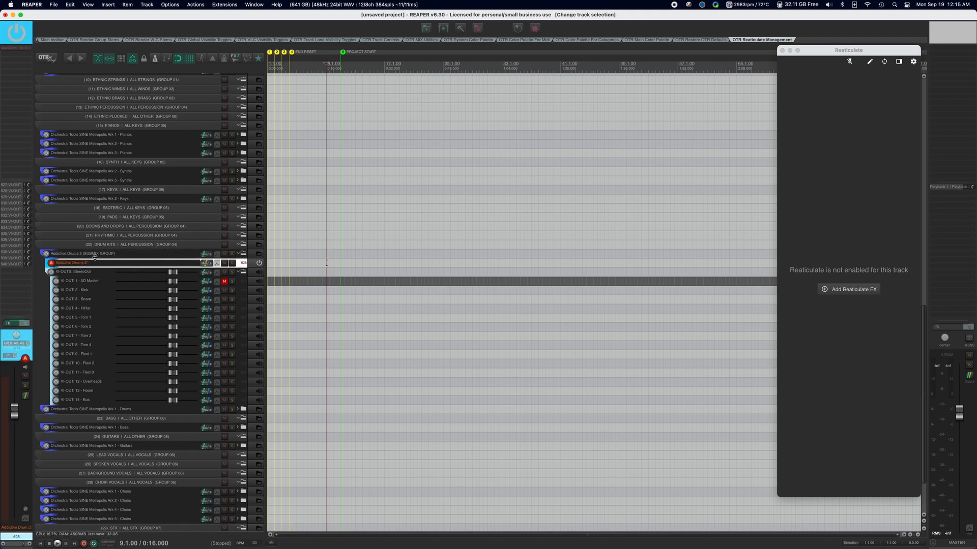
pyautogui.click(97, 254)
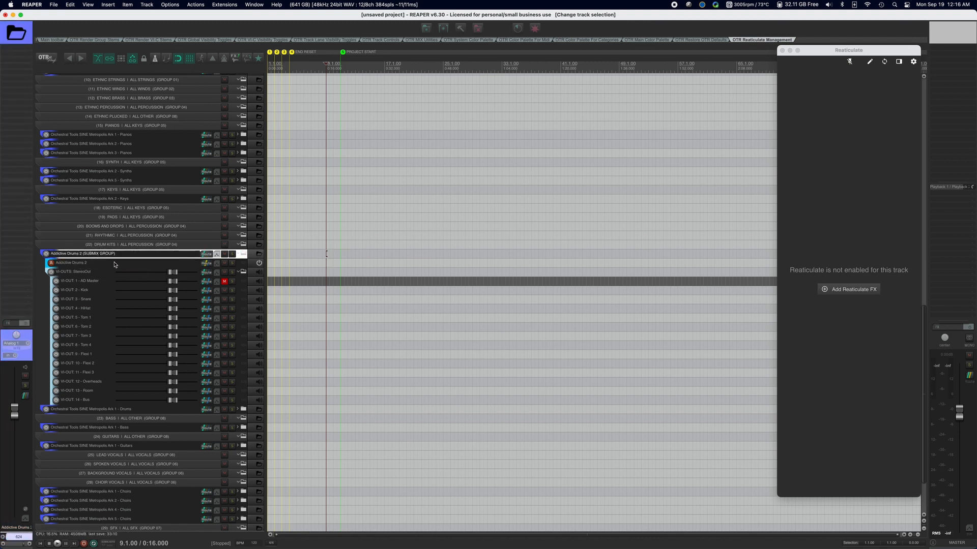
# - From the DRUM KITS group, examine the virtual instrument track templates for samplers and Reaticulate without inserting any
pyautogui.scroll(-1, 124, 266)
pyautogui.rightClick(123, 237)
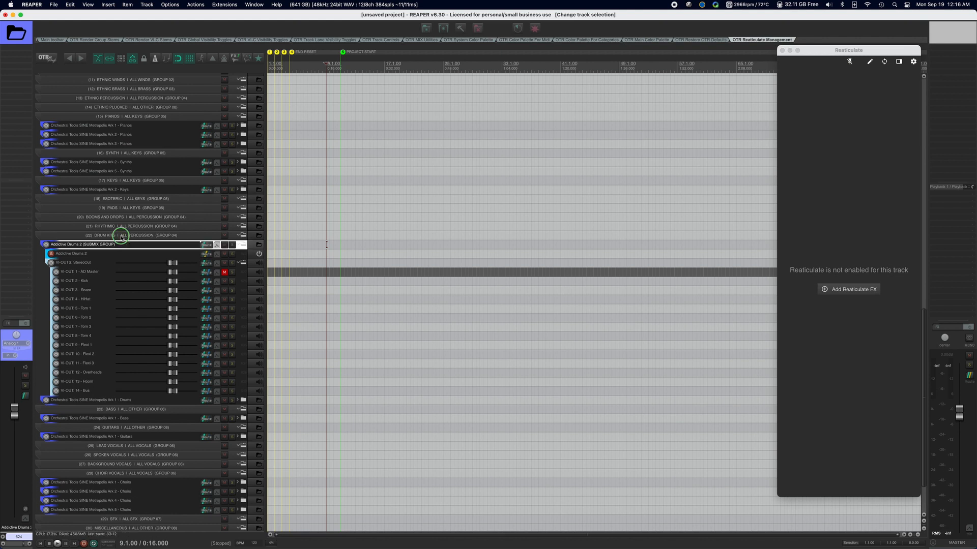
pyautogui.moveTo(180, 163)
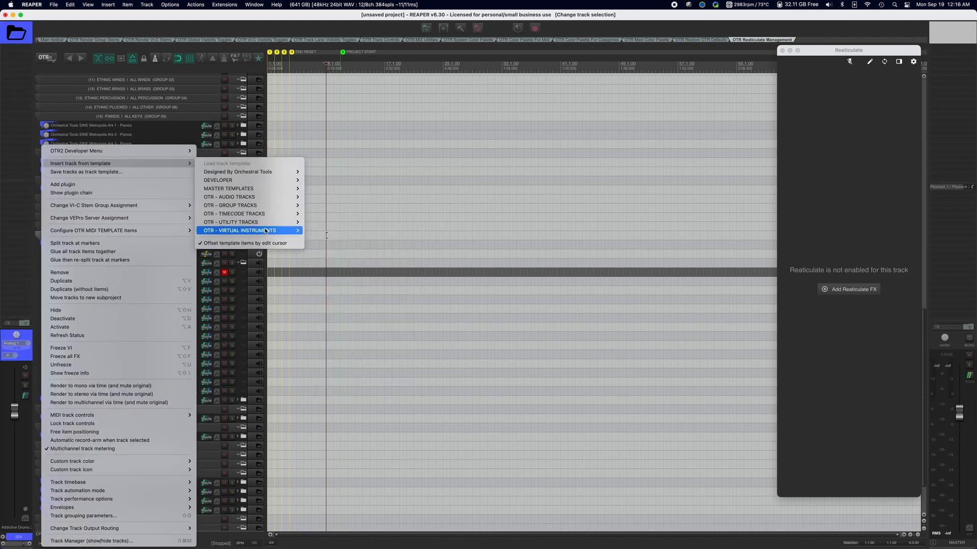
pyautogui.moveTo(244, 231)
pyautogui.moveTo(321, 231)
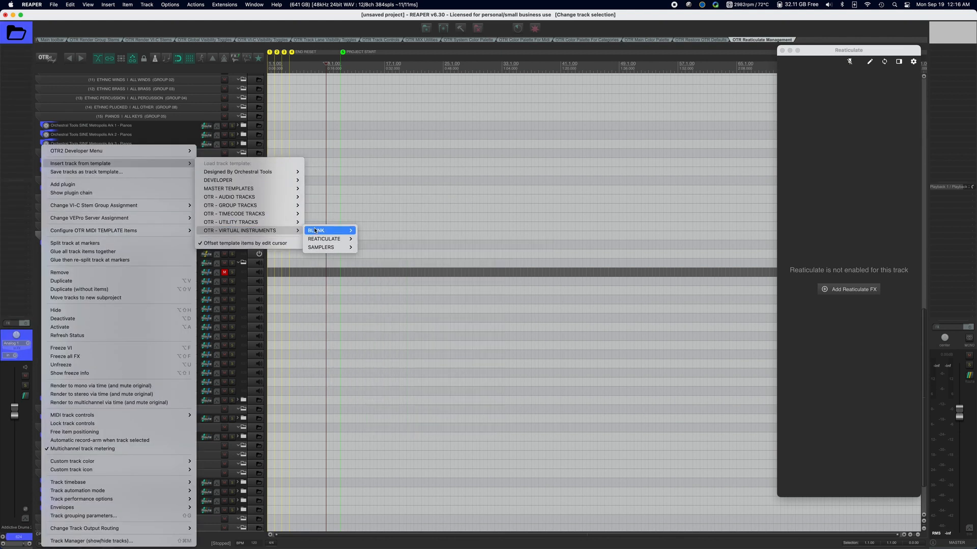
pyautogui.moveTo(328, 247)
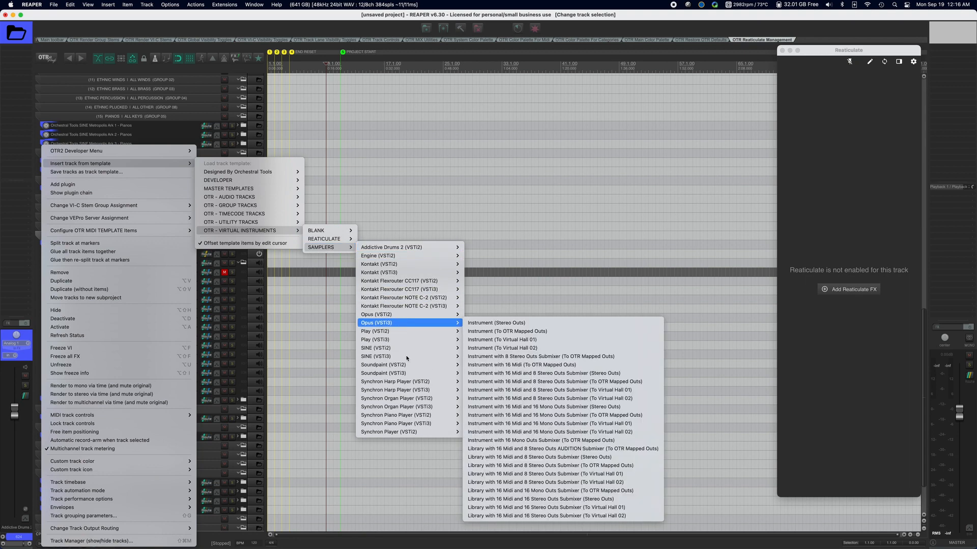
pyautogui.moveTo(400, 374)
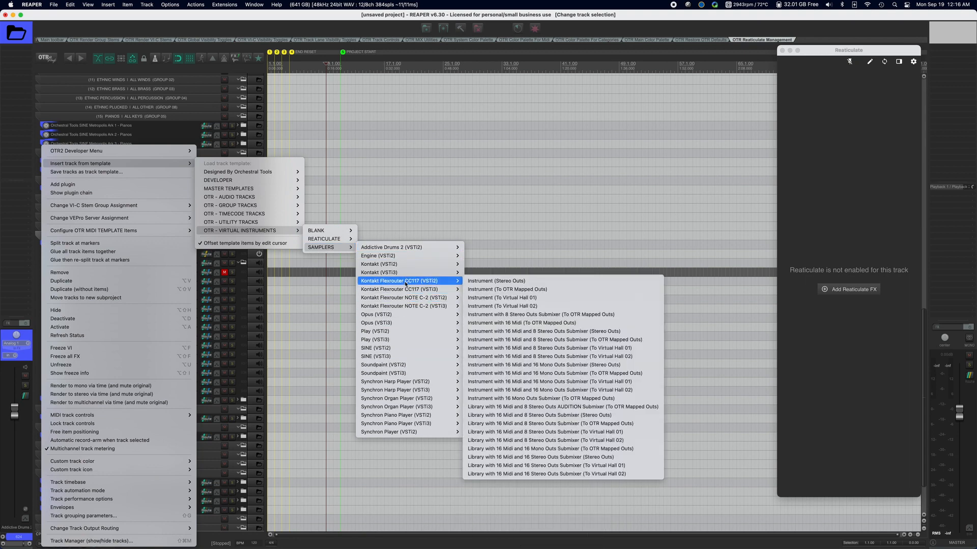
pyautogui.moveTo(381, 243)
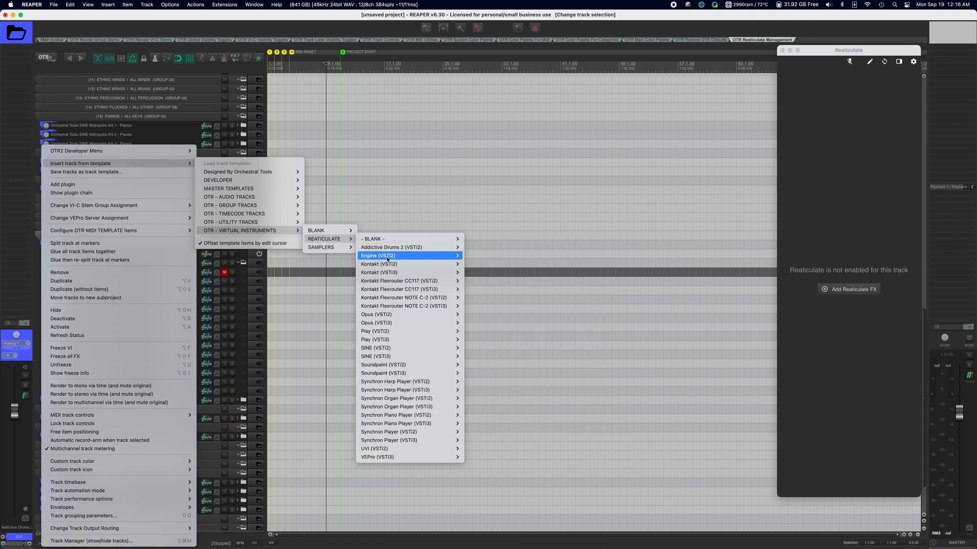
pyautogui.moveTo(390, 315)
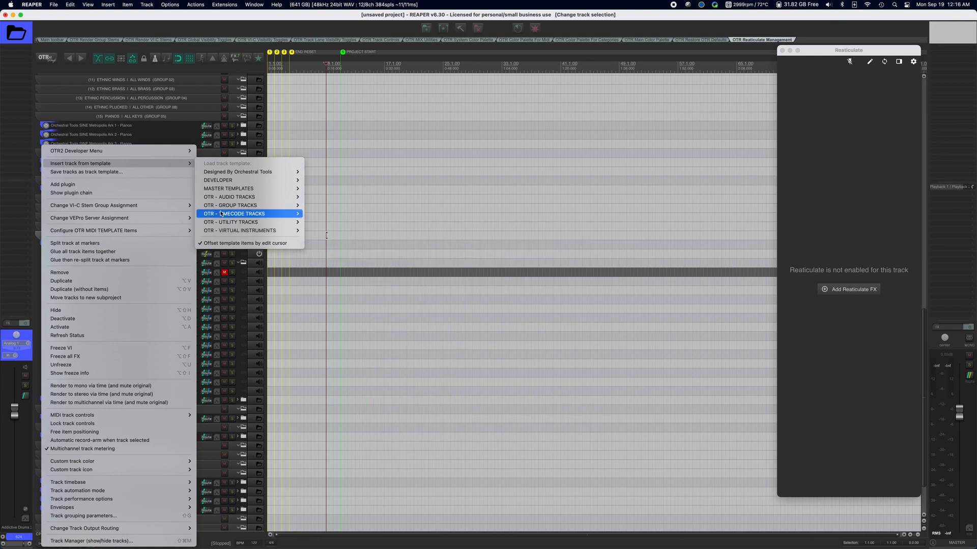
pyautogui.click(164, 123)
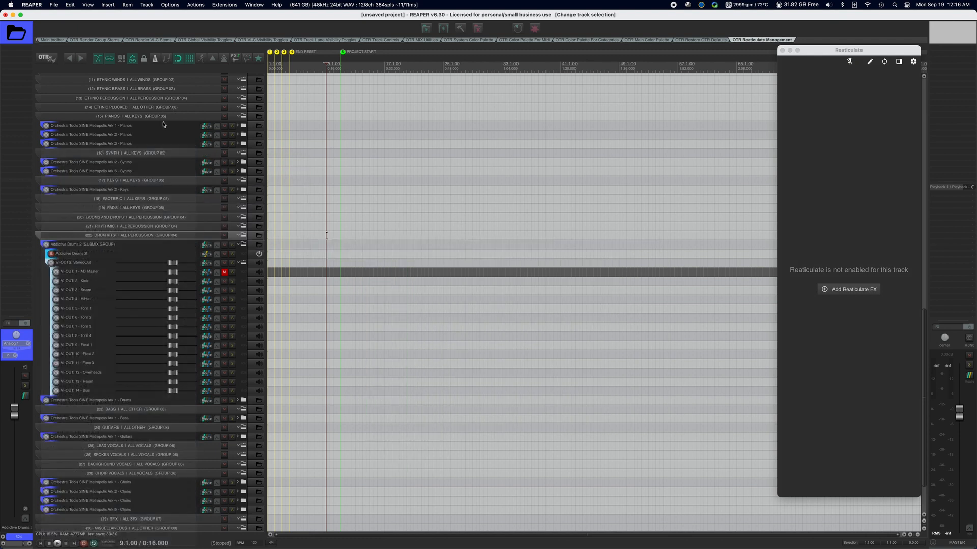
# - Delete the Addictive Drums 2 (SUBMIX GROUP) folder track together with its child tracks
pyautogui.click(116, 245)
pyautogui.press('Delete')
pyautogui.press('Return')
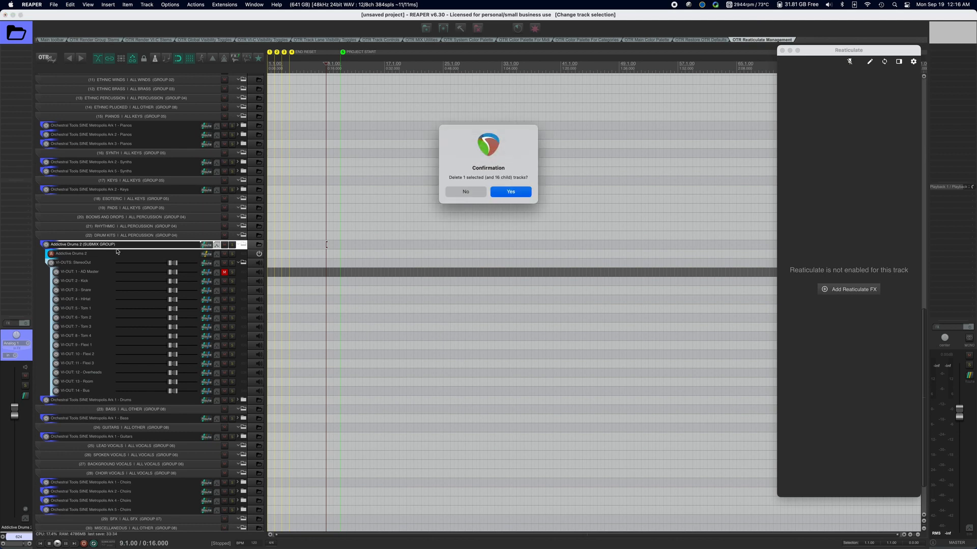
# - Insert the VEPro track template Orchestral Tools SINE Berlin Brass MAIN (mapped) below the (11) ETHNIC WINDS group
pyautogui.scroll(10, 122, 249)
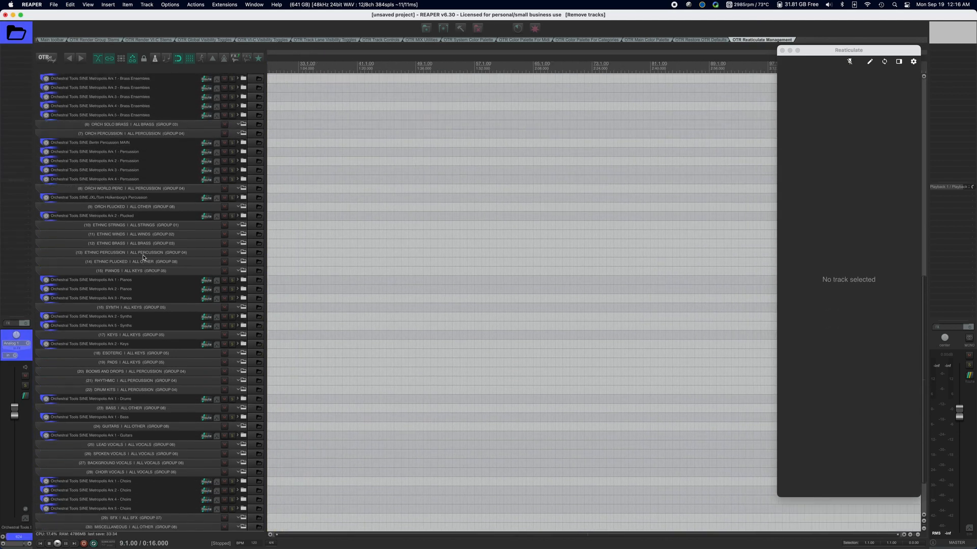
pyautogui.scroll(12, 144, 261)
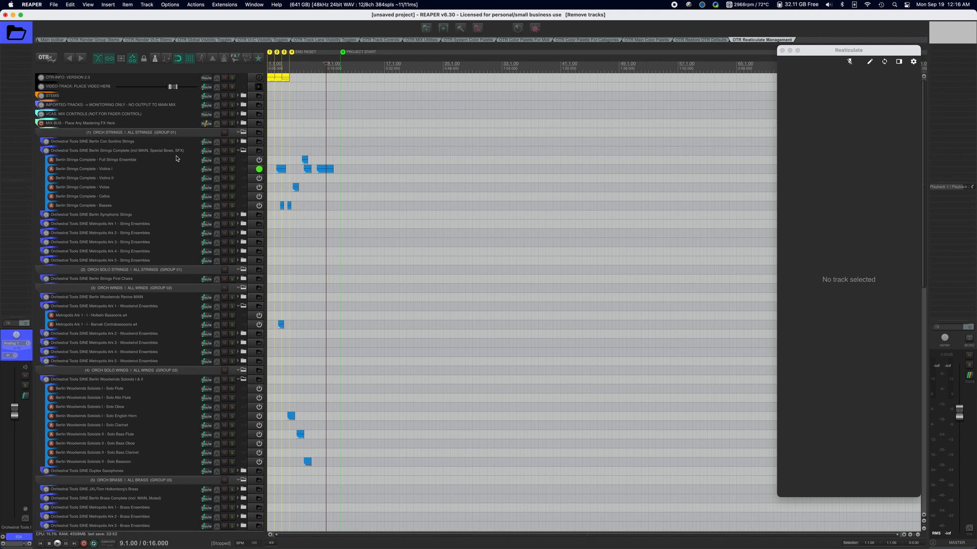
pyautogui.scroll(-5, 170, 219)
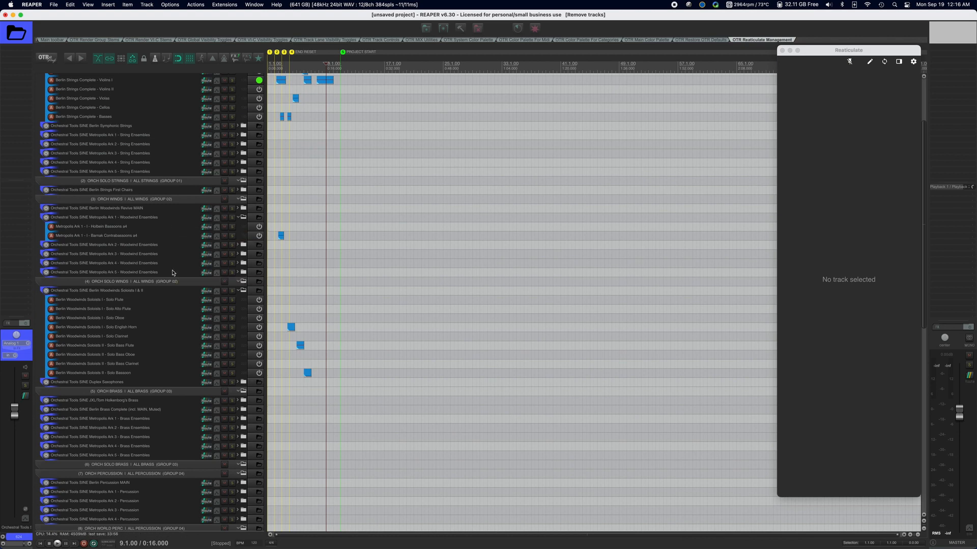
pyautogui.scroll(-12, 170, 276)
pyautogui.scroll(-7, 171, 276)
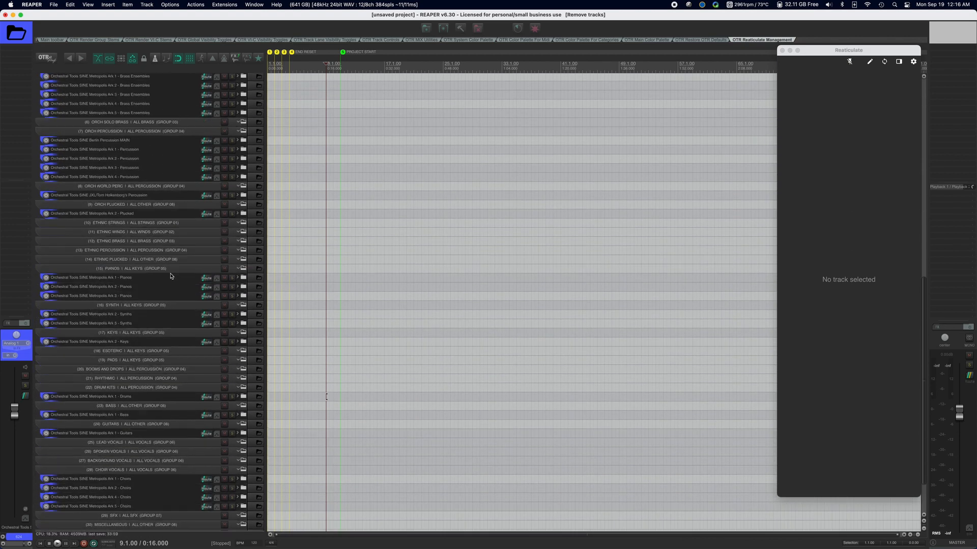
pyautogui.rightClick(154, 232)
pyautogui.moveTo(163, 166)
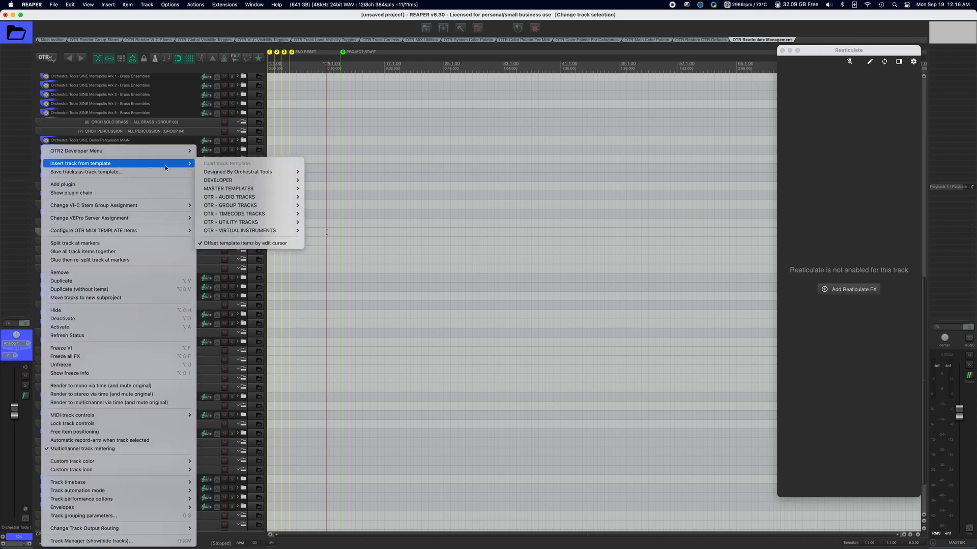
pyautogui.moveTo(275, 172)
pyautogui.moveTo(336, 175)
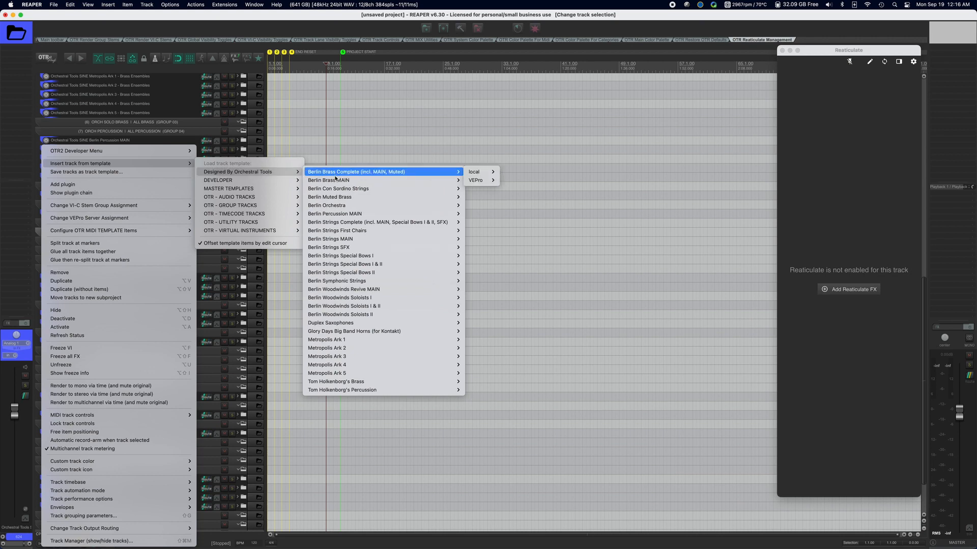
pyautogui.moveTo(478, 189)
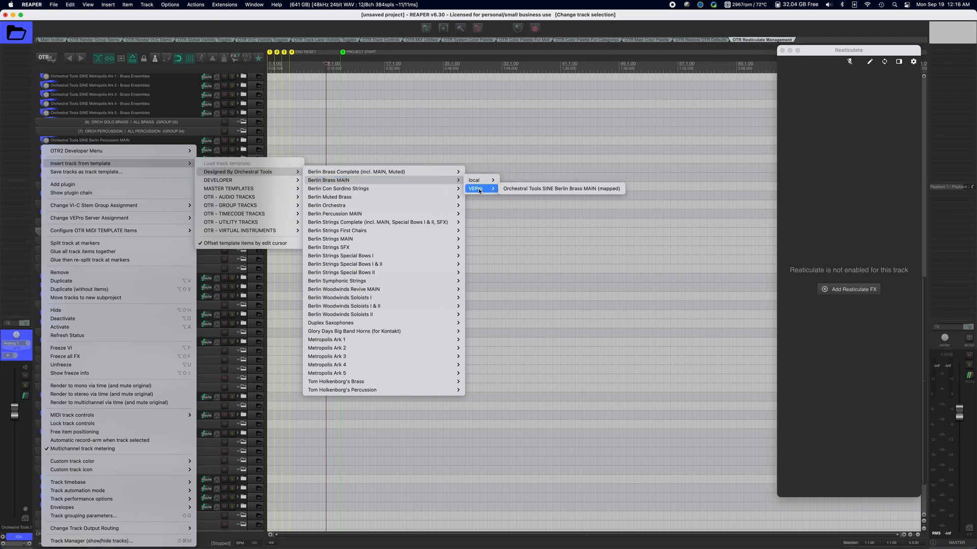
pyautogui.click(560, 188)
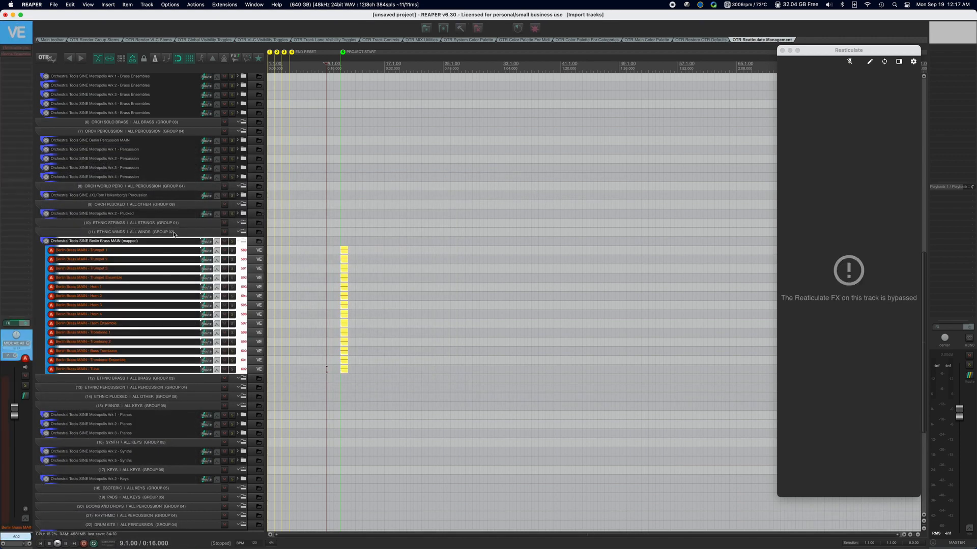
# - Select the Berlin Brass MAIN - Trumpet 1 track and open its Vienna Ensemble Pro plugin window
pyautogui.click(140, 252)
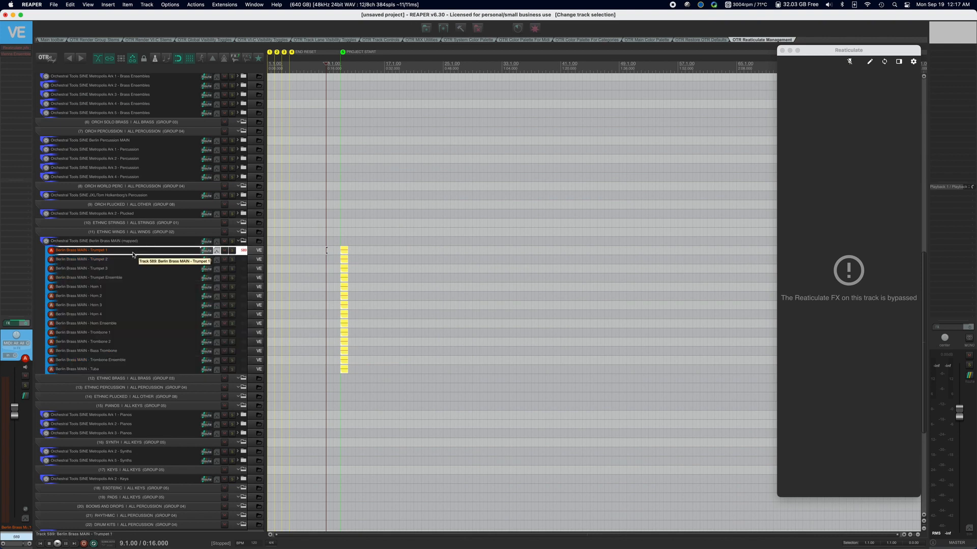
pyautogui.click(20, 56)
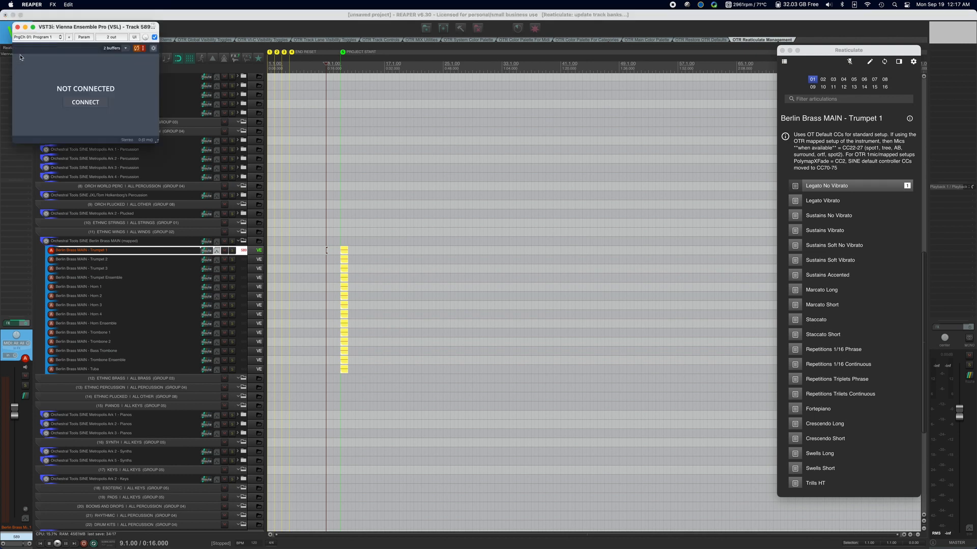
# - Browse the Vienna Ensemble Pro server instances for the Berlin Brass Trumpet 1 track without connecting, and close the plugin window
pyautogui.click(92, 103)
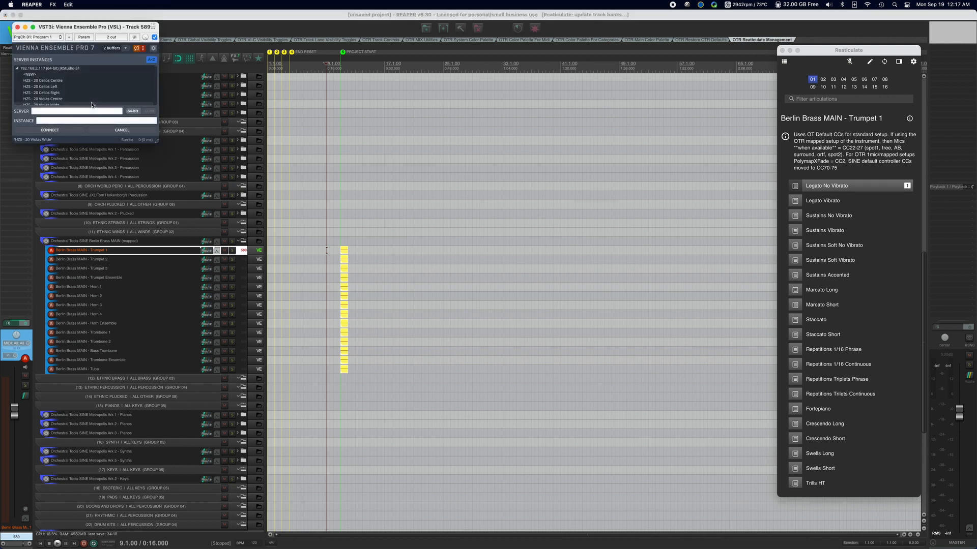
pyautogui.click(17, 68)
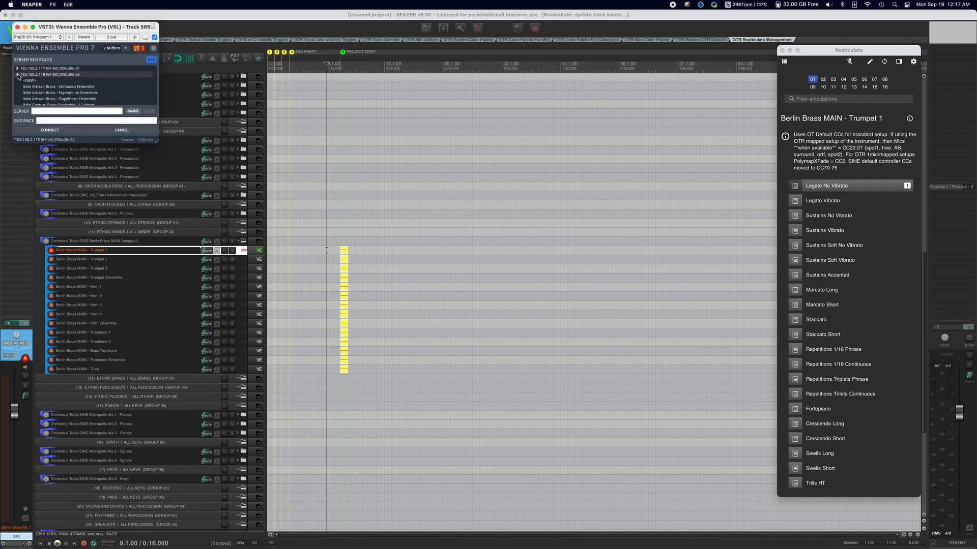
pyautogui.scroll(-10, 51, 87)
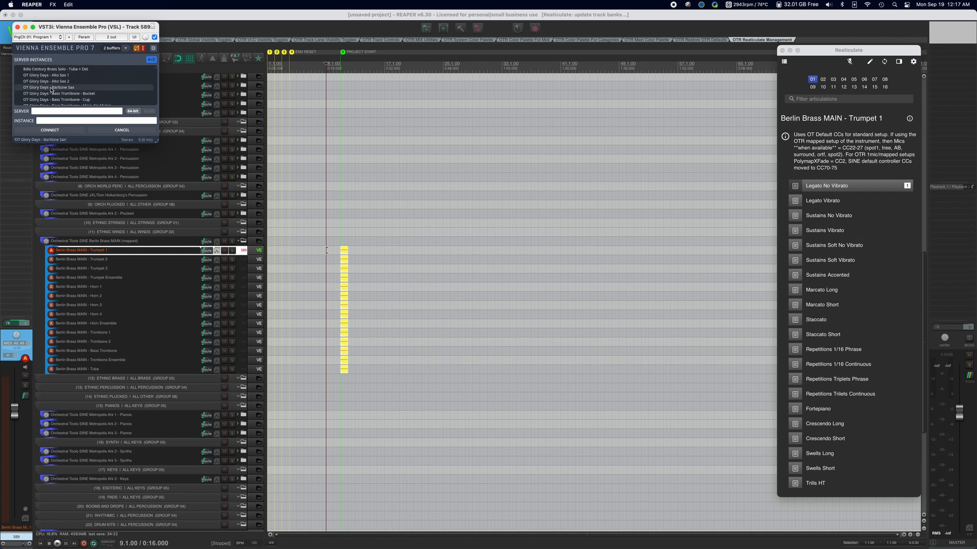
pyautogui.scroll(-15, 51, 89)
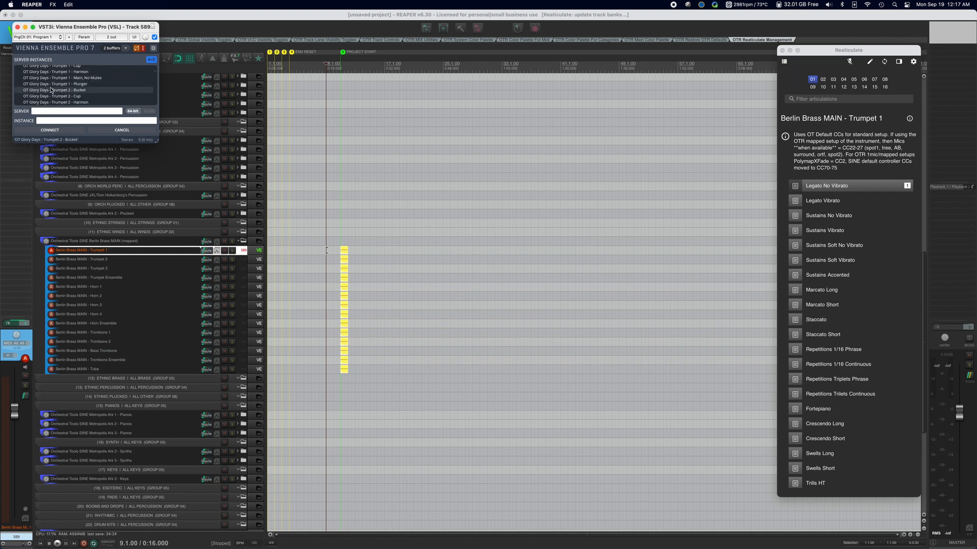
pyautogui.scroll(-15, 51, 90)
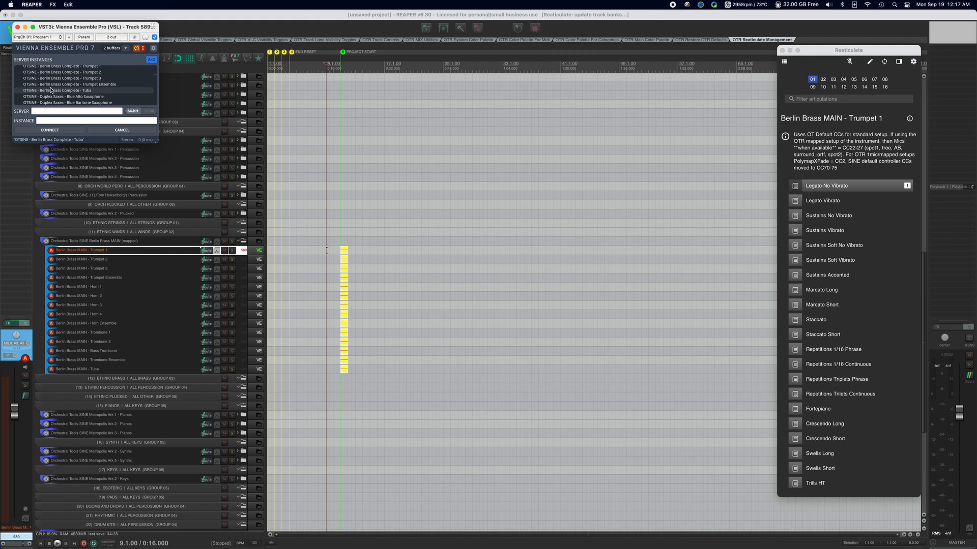
pyautogui.scroll(15, 51, 90)
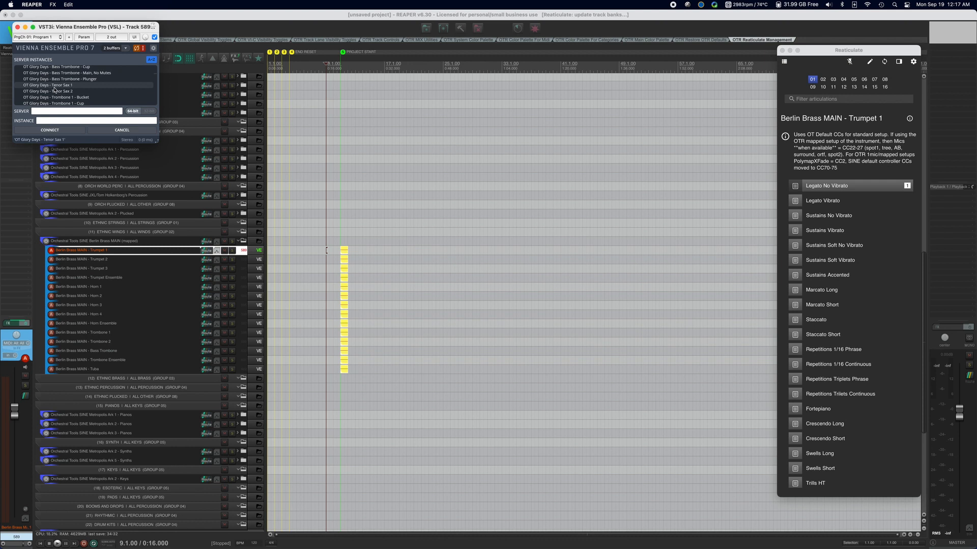
pyautogui.click(65, 91)
pyautogui.scroll(-1, 73, 93)
pyautogui.scroll(-8, 73, 94)
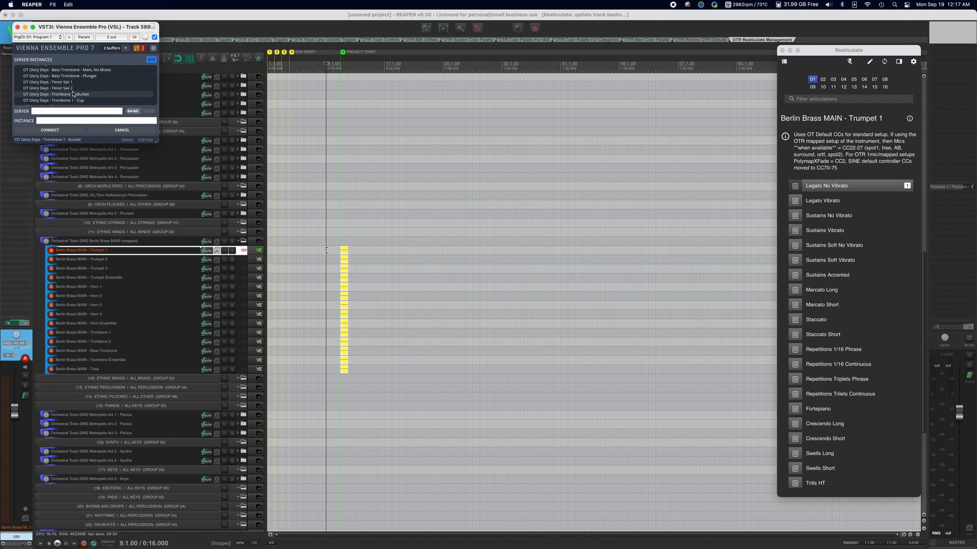
pyautogui.scroll(-4, 72, 94)
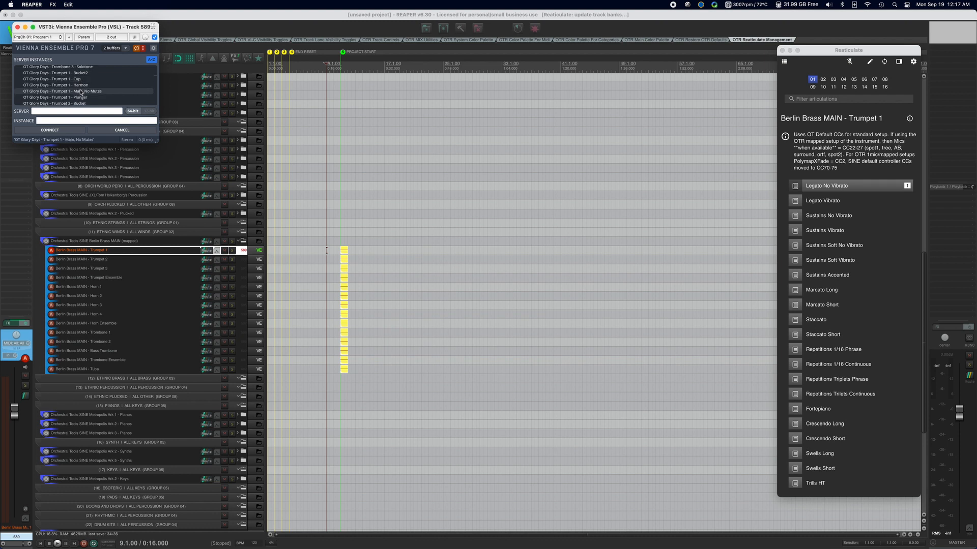
pyautogui.scroll(-10, 80, 92)
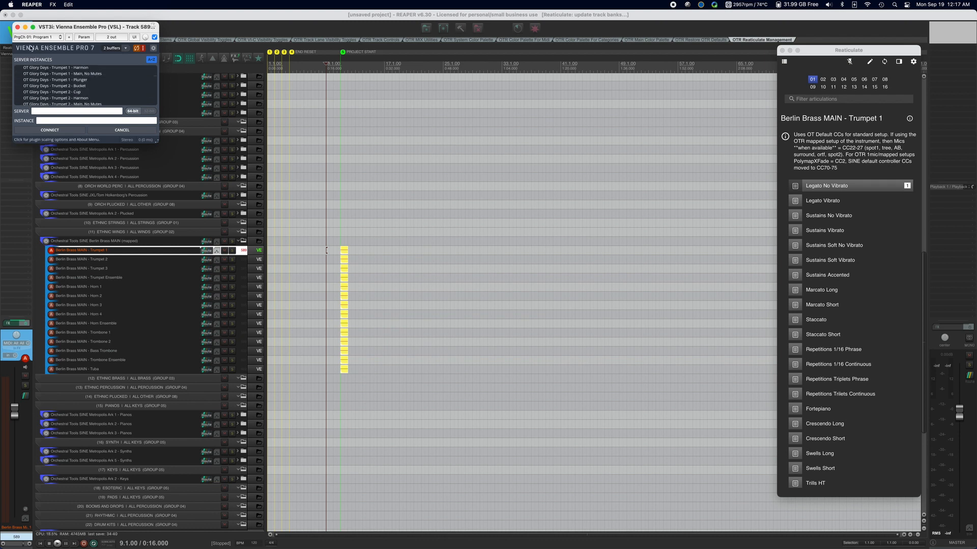
pyautogui.click(17, 27)
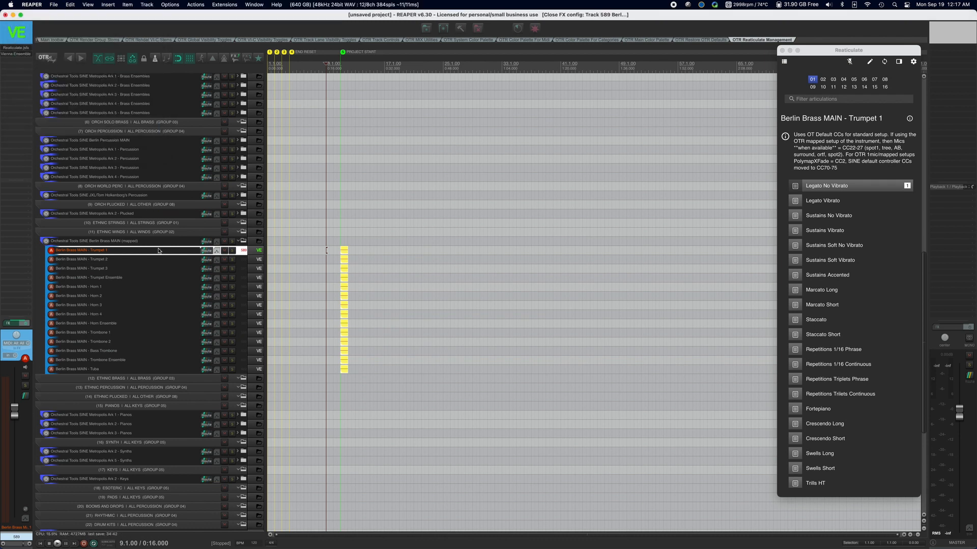
# - Delete the Orchestral Tools SINE Berlin Brass MAIN (mapped) folder track together with its child tracks
pyautogui.click(121, 242)
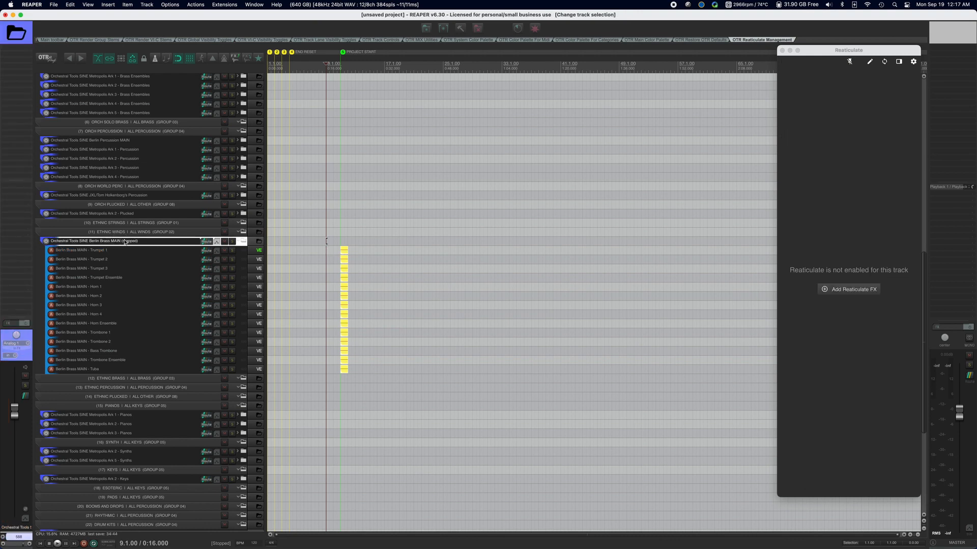
pyautogui.press('Delete')
pyautogui.press('Return')
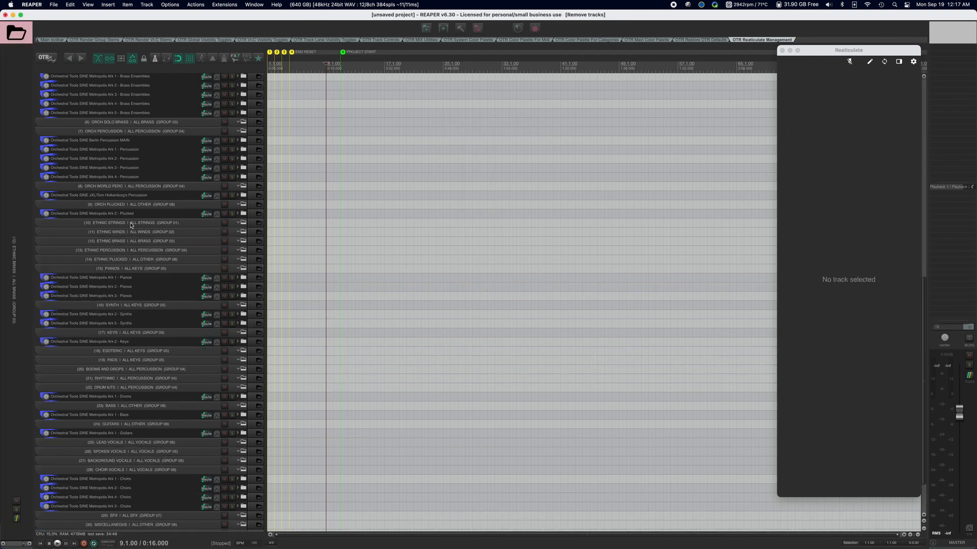
# - Insert the DEVELOPER track template Orchestral Tools SINE Berlin Brass Complete (mapped) in its VEPro (Disconnected) version below the (11) ETHNIC WINDS group
pyautogui.rightClick(125, 232)
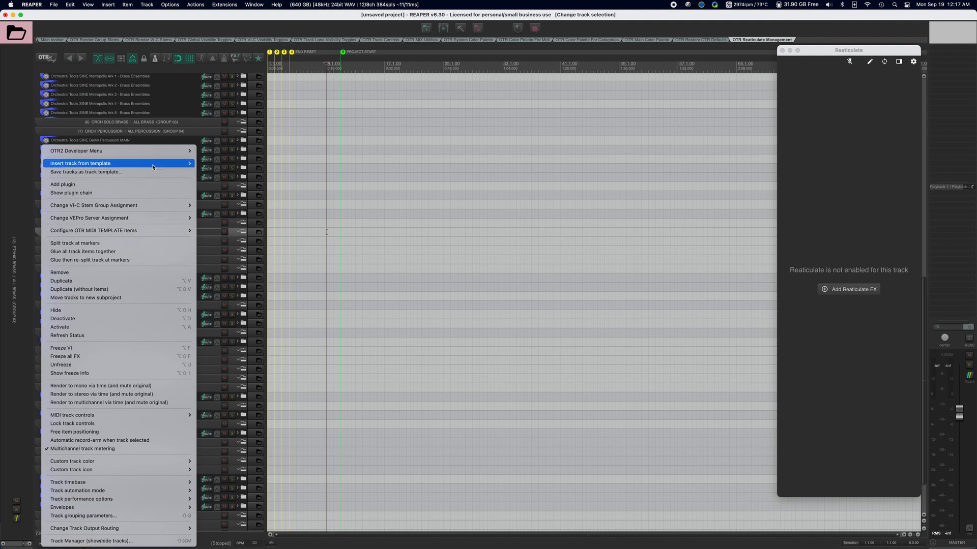
pyautogui.moveTo(229, 175)
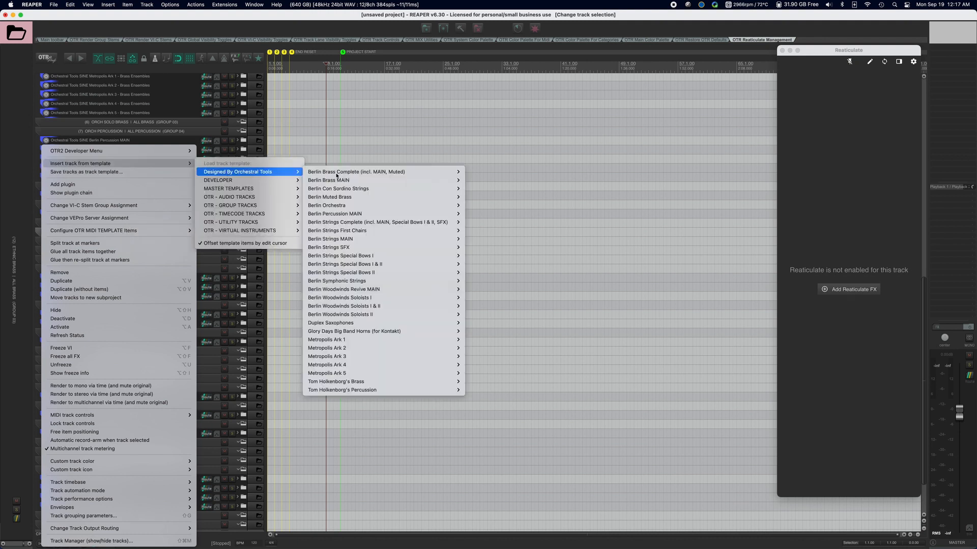
pyautogui.moveTo(397, 172)
pyautogui.moveTo(485, 180)
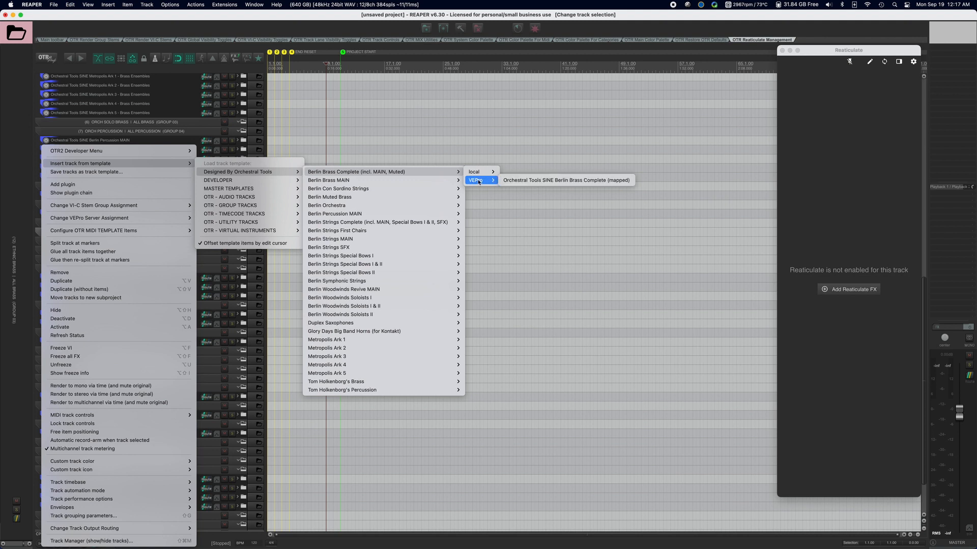
pyautogui.moveTo(438, 183)
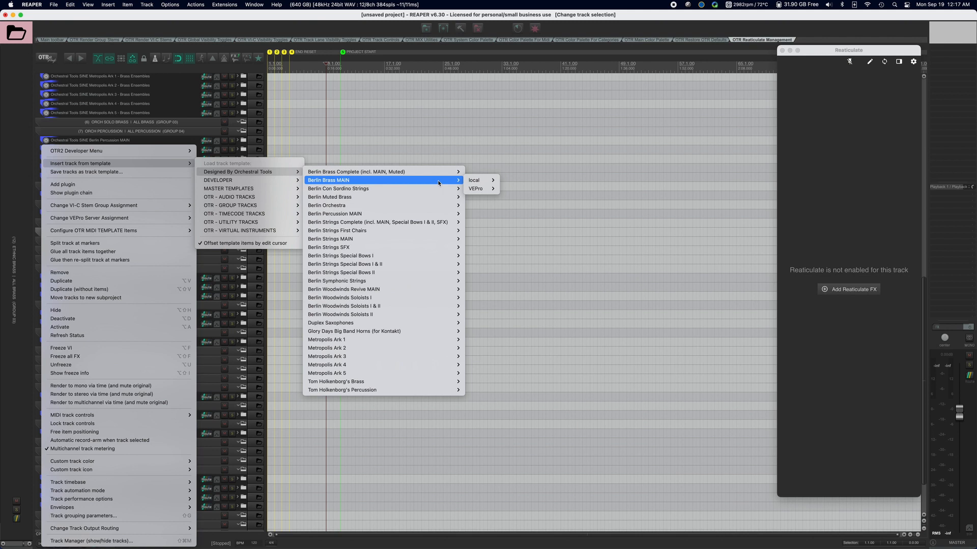
pyautogui.moveTo(268, 191)
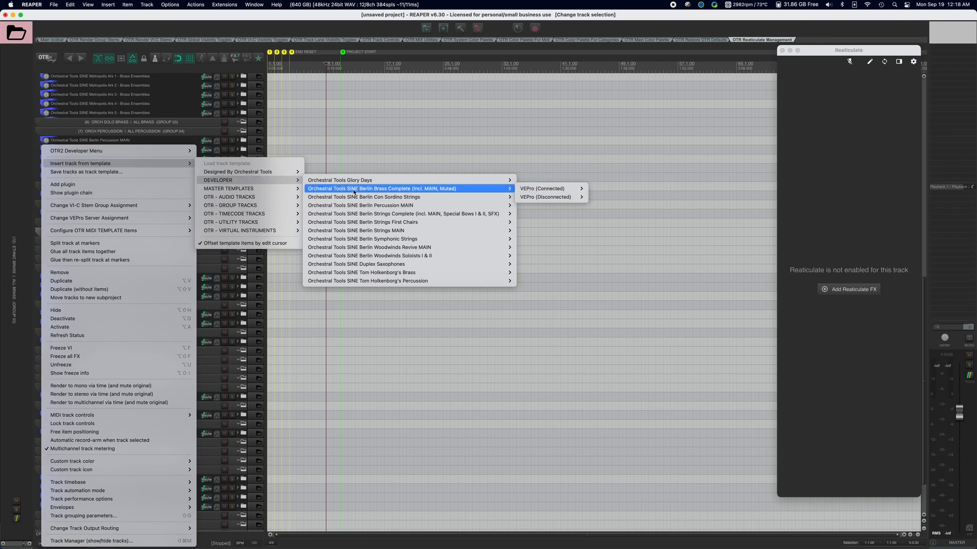
pyautogui.moveTo(509, 189)
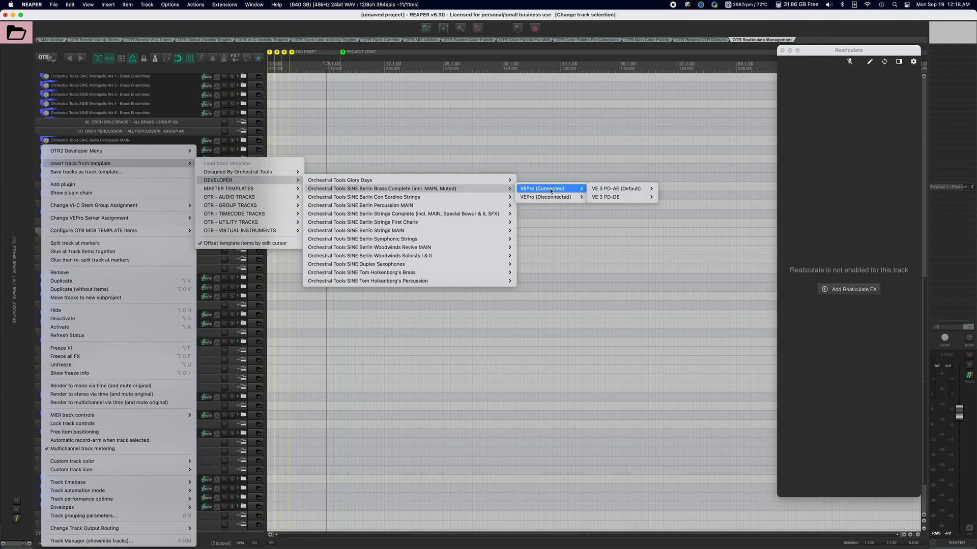
pyautogui.moveTo(553, 196)
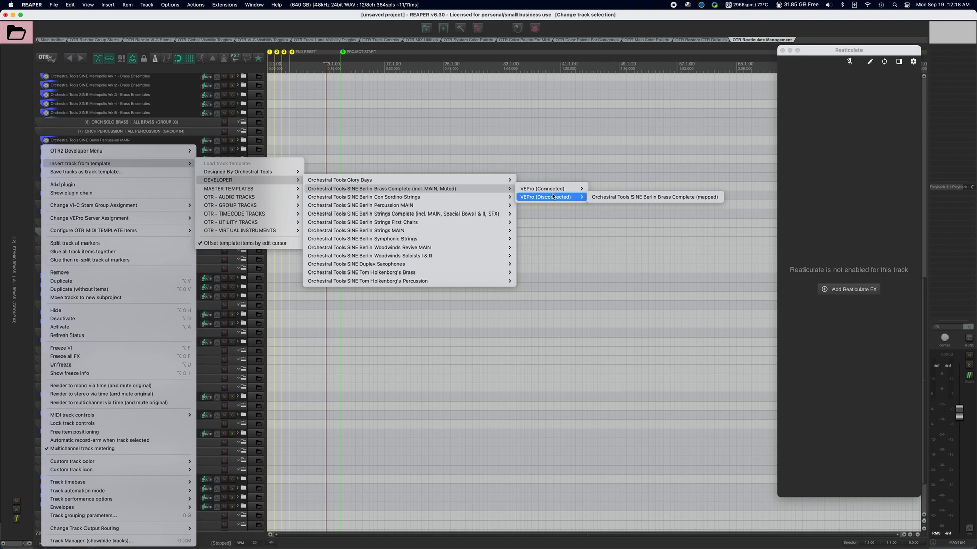
pyautogui.click(627, 202)
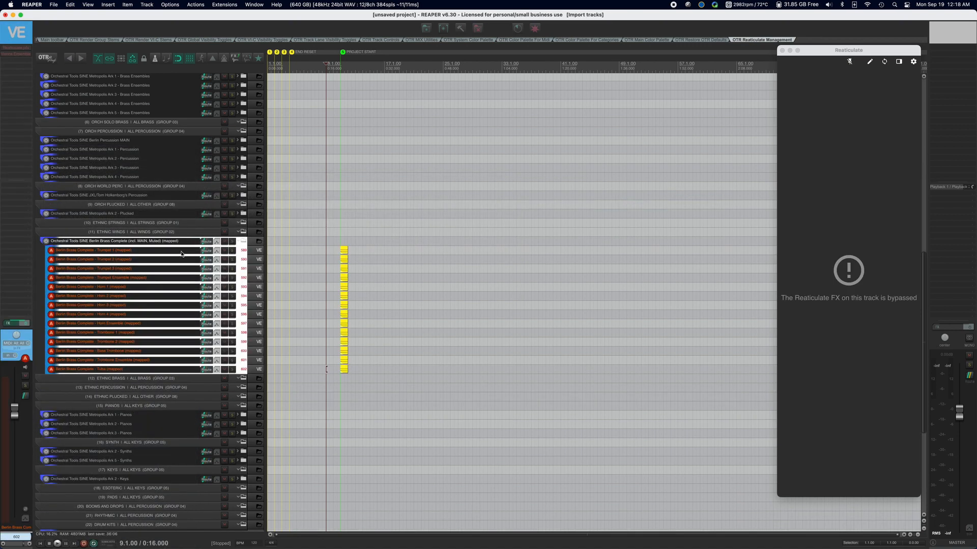
# - Delete the disconnected Orchestral Tools SINE Berlin Brass Complete (incl. MAIN, Muted) folder track together with its child tracks
pyautogui.click(168, 253)
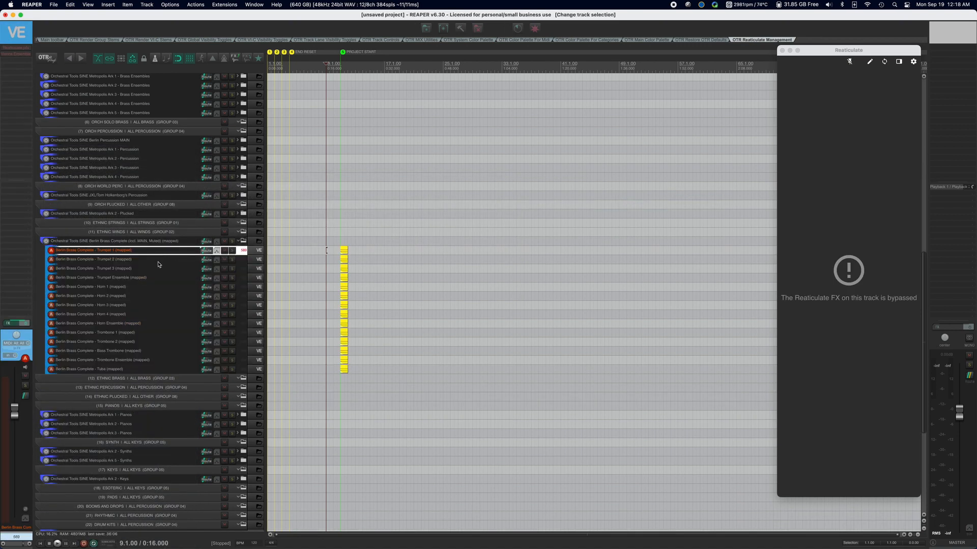
pyautogui.click(163, 232)
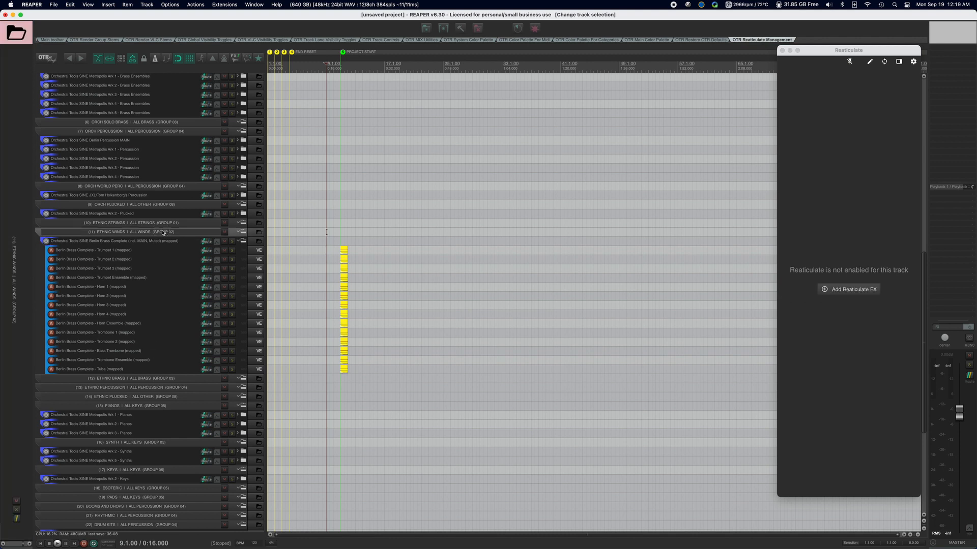
pyautogui.click(150, 243)
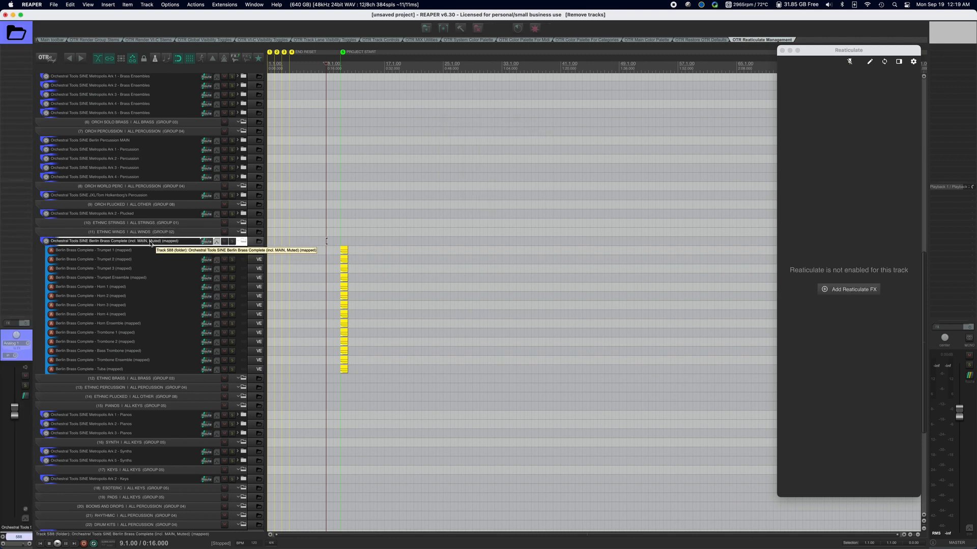
pyautogui.press('Delete')
# - Insert the DEVELOPER template Orchestral Tools SINE Berlin Brass Complete (mapped) in its VEPro (Connected) VE 3 PD-DE version below the (11) ETHNIC WINDS group
pyautogui.rightClick(41, 235)
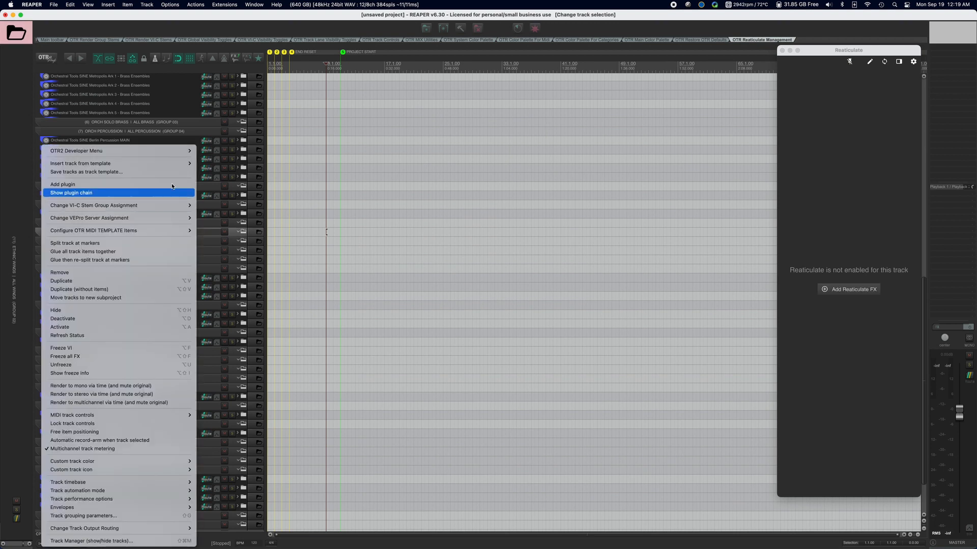
pyautogui.moveTo(122, 163)
pyautogui.moveTo(233, 181)
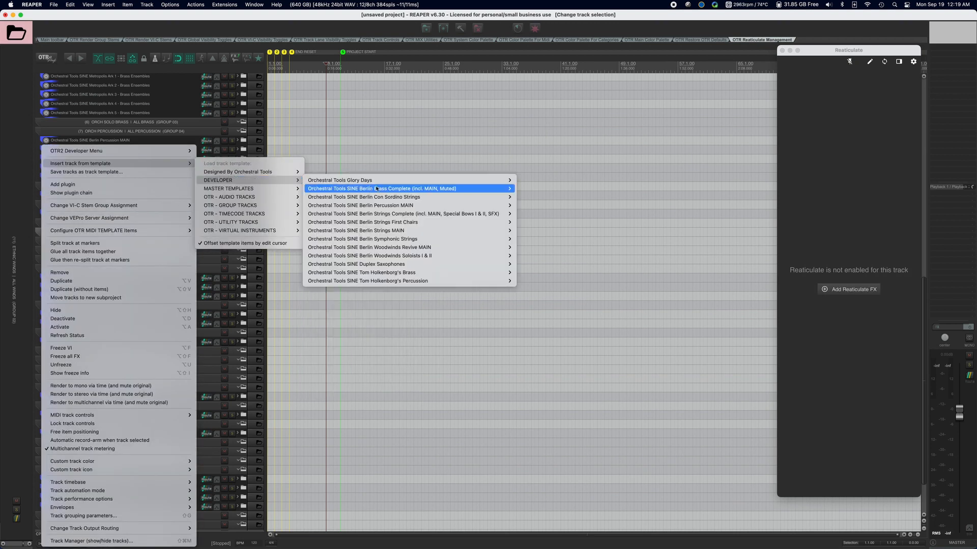
pyautogui.moveTo(388, 189)
pyautogui.moveTo(605, 190)
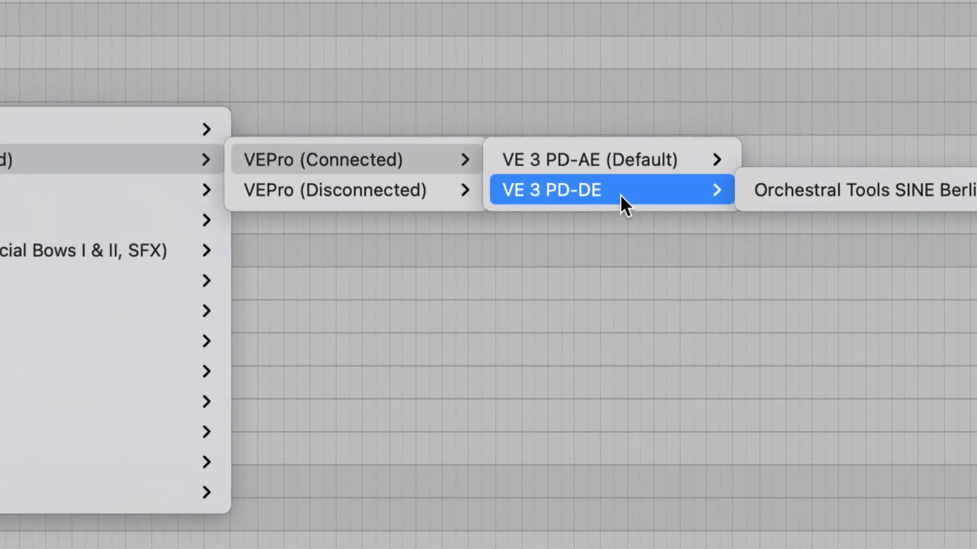
pyautogui.moveTo(620, 158)
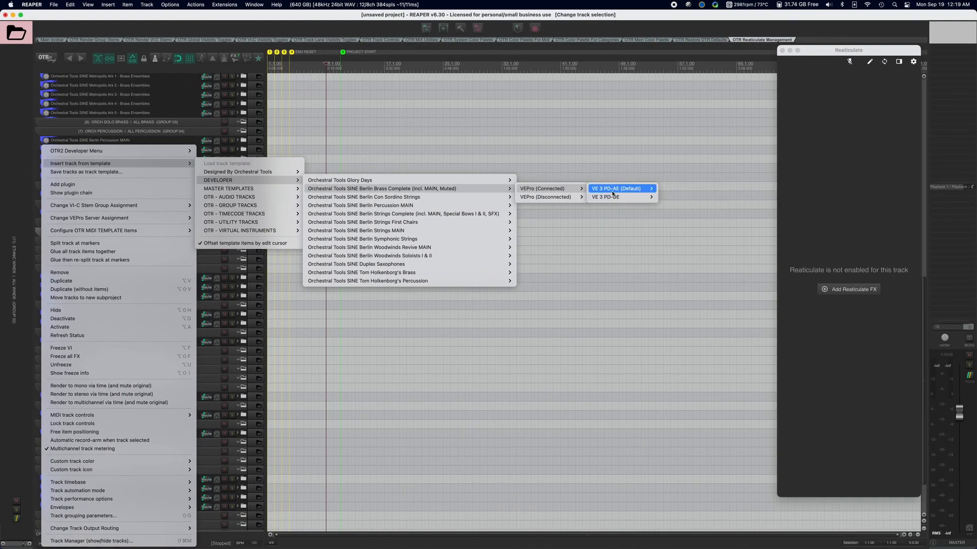
pyautogui.moveTo(612, 199)
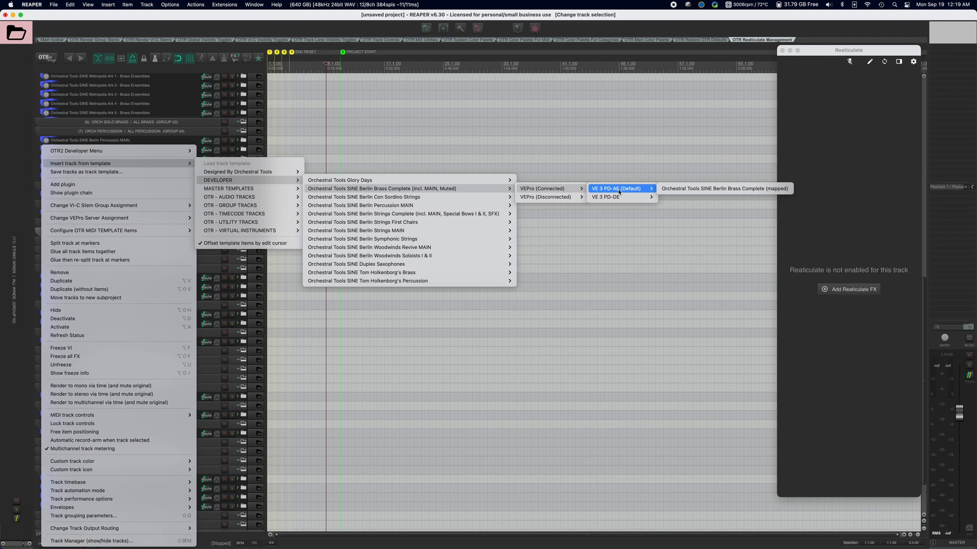
pyautogui.moveTo(619, 196)
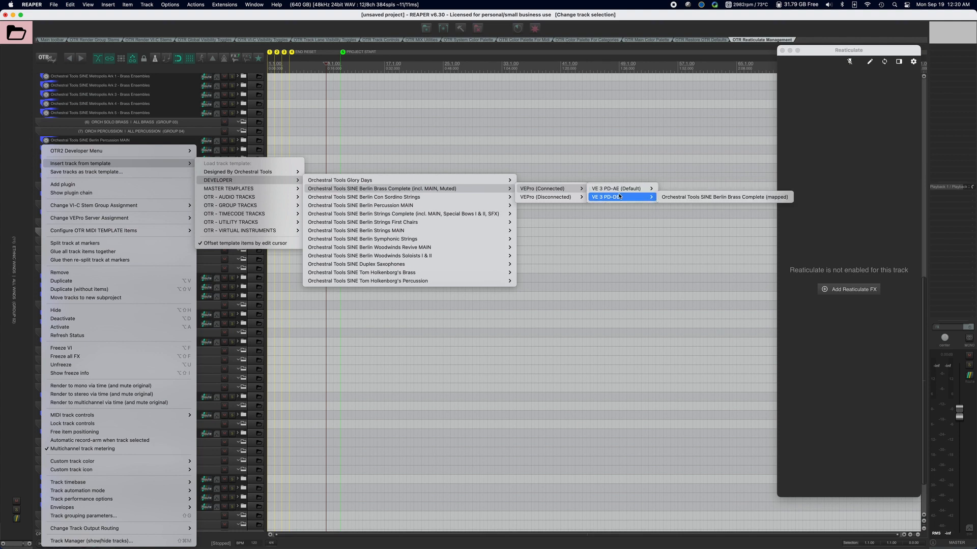
pyautogui.click(674, 197)
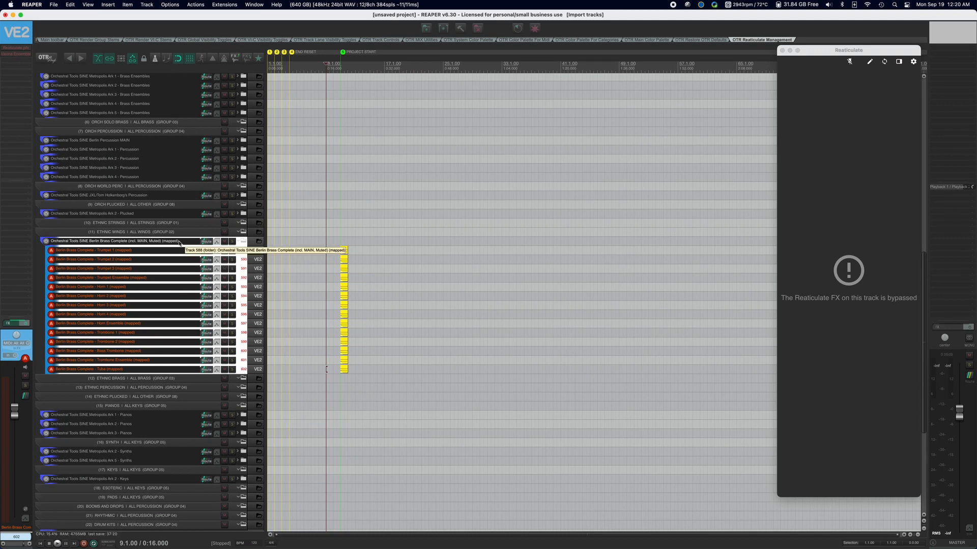
# - Insert the DEVELOPER template Orchestral Tools SINE Berlin Percussion MAIN (mapped) in its VEPro (Connected) VE 4 PD-DE version below the (11) ETHNIC WINDS group
pyautogui.scroll(2, 162, 249)
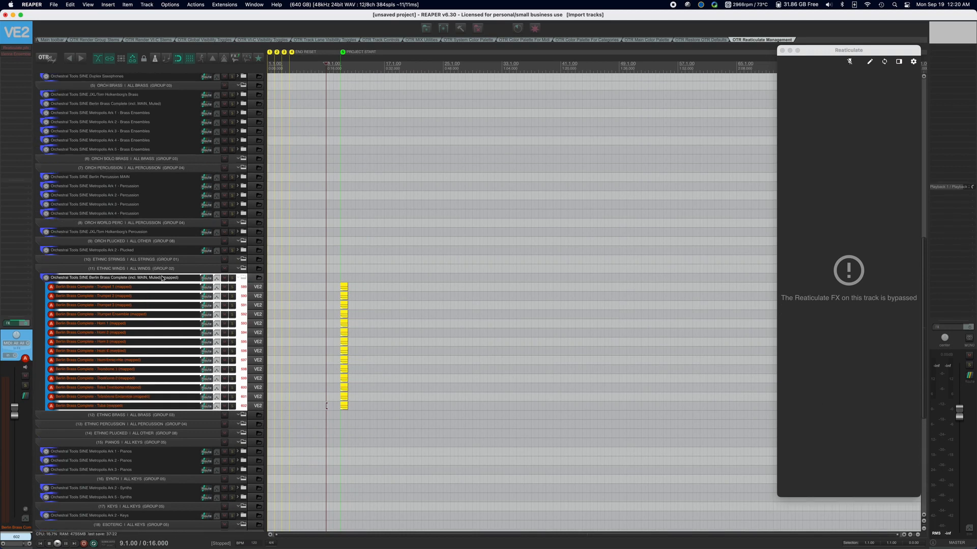
pyautogui.scroll(-3, 164, 279)
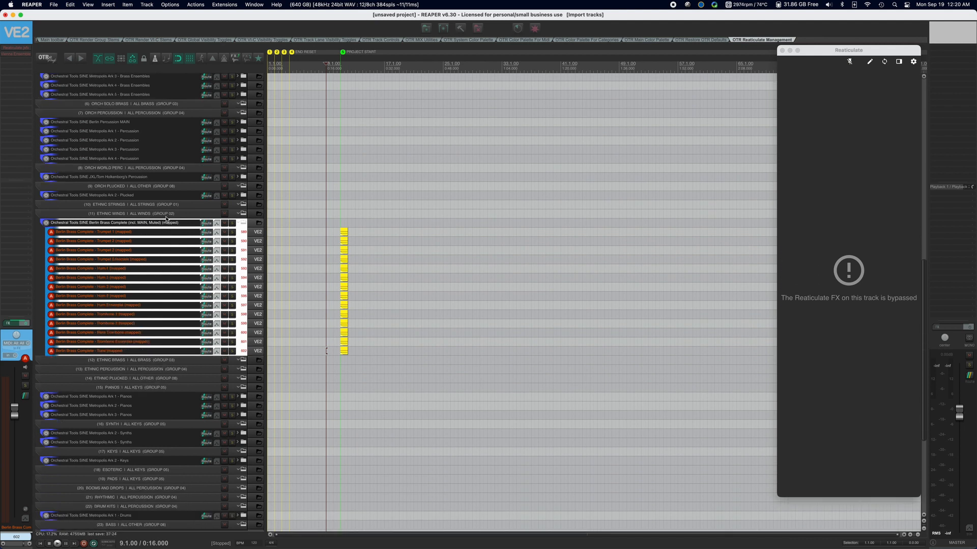
pyautogui.click(166, 215)
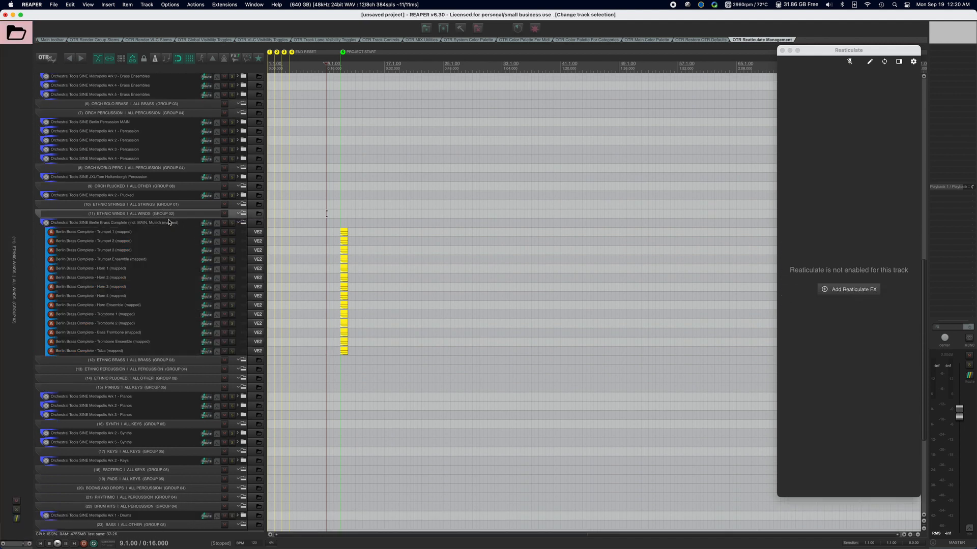
pyautogui.scroll(1, 168, 218)
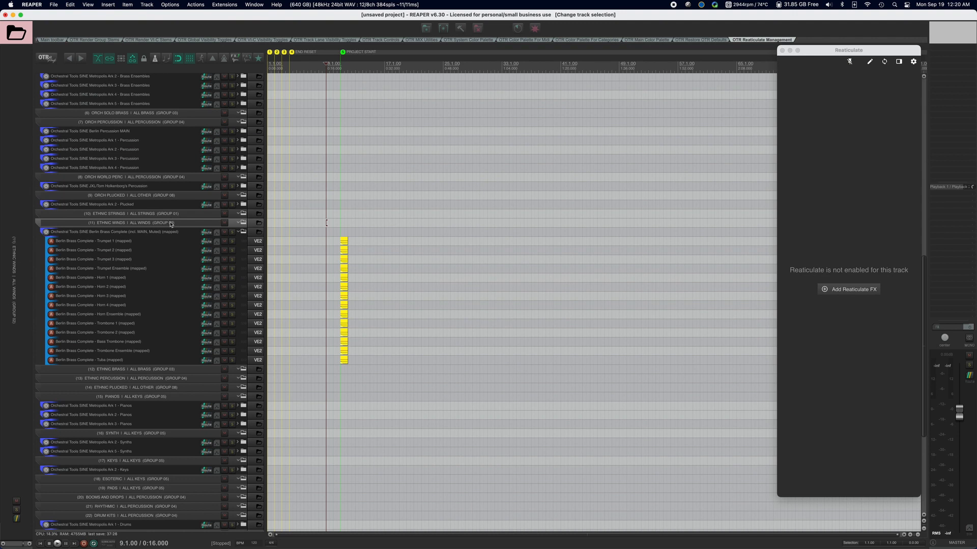
pyautogui.rightClick(169, 219)
pyautogui.moveTo(172, 164)
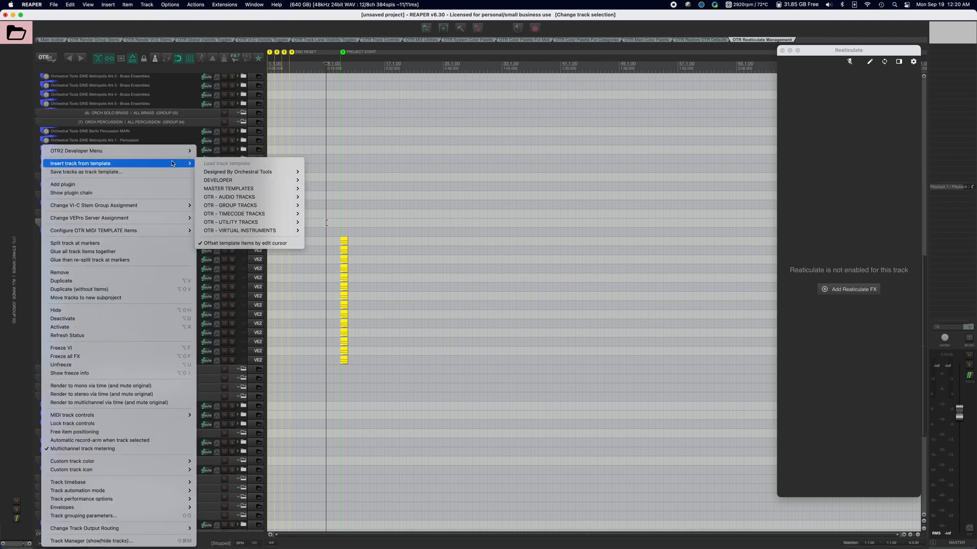
pyautogui.moveTo(239, 181)
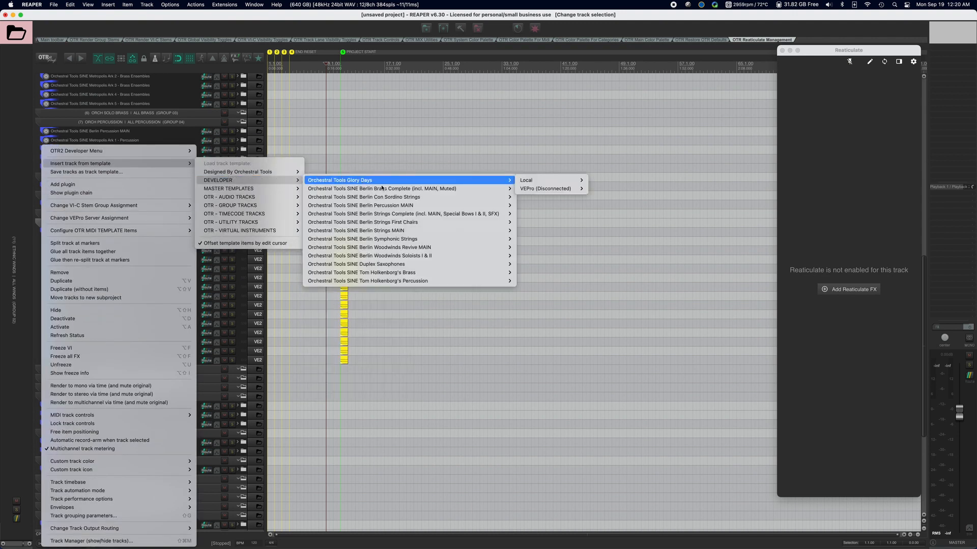
pyautogui.moveTo(400, 190)
pyautogui.moveTo(534, 191)
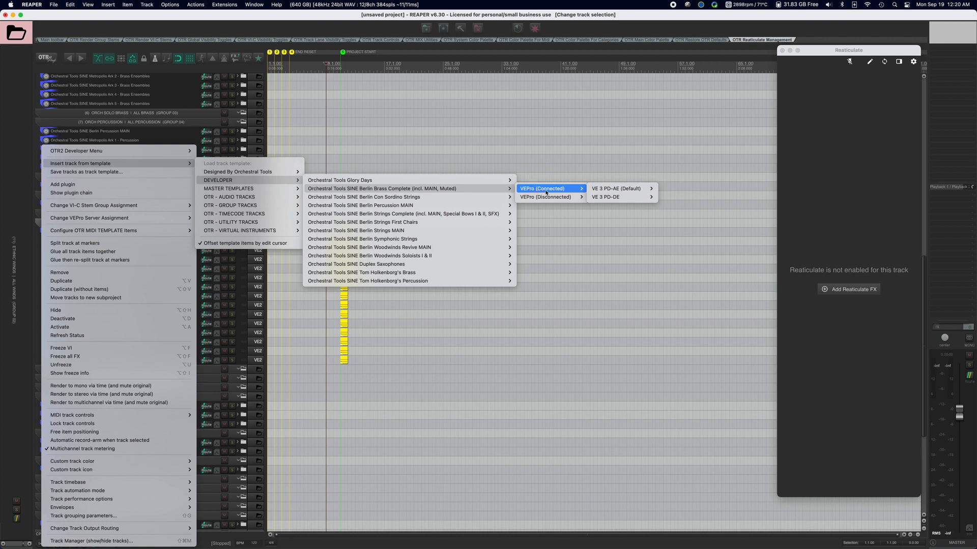
pyautogui.moveTo(597, 192)
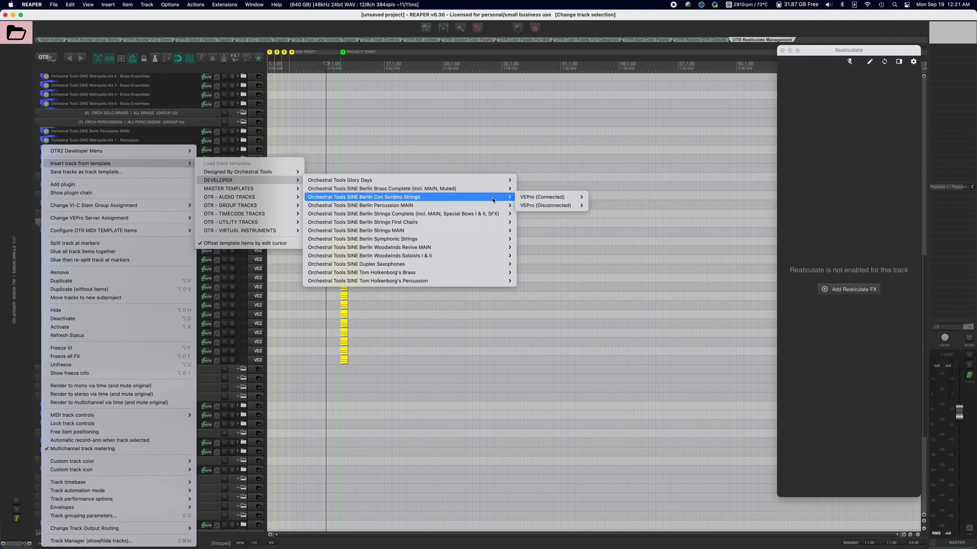
pyautogui.moveTo(485, 205)
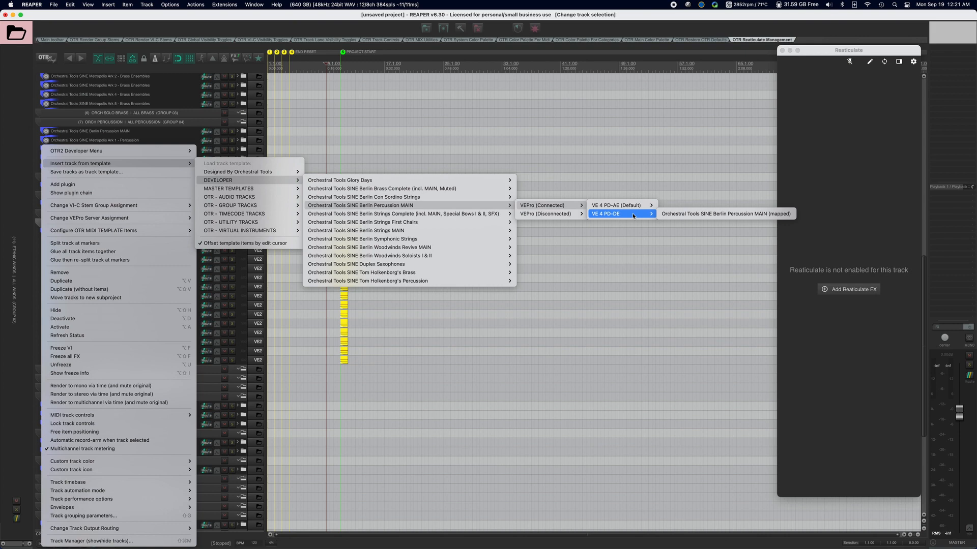
pyautogui.click(682, 214)
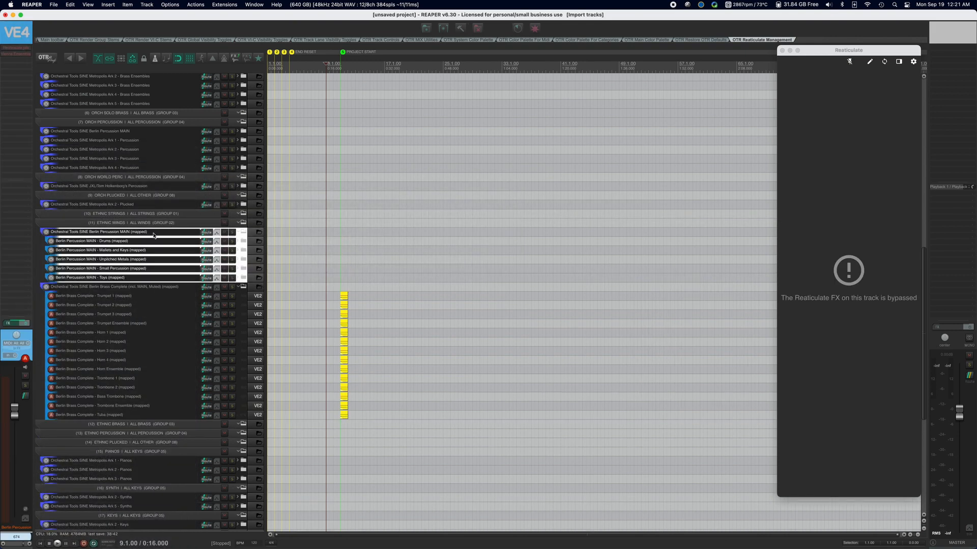
# - Move the Orchestral Tools SINE Berlin Percussion MAIN (mapped) folder directly below the (7) ORCH PERCUSSION group and expand its Drums subfolder
pyautogui.moveTo(154, 234); pyautogui.dragTo(150, 130)
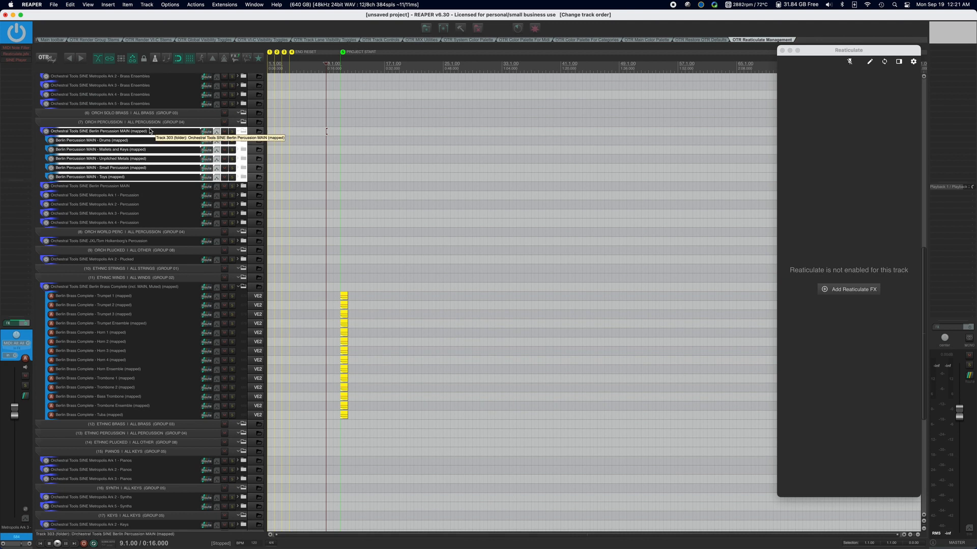
pyautogui.click(150, 132)
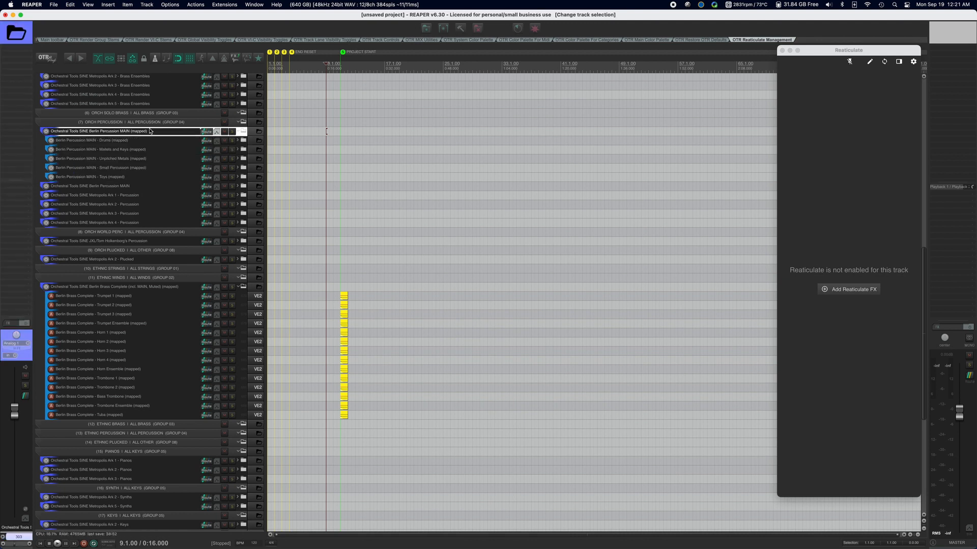
pyautogui.click(147, 140)
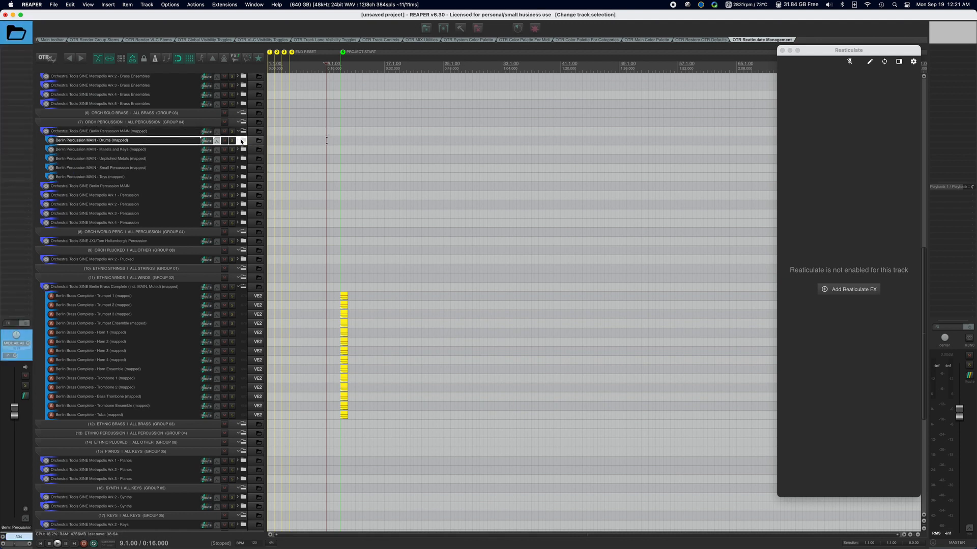
pyautogui.click(243, 141)
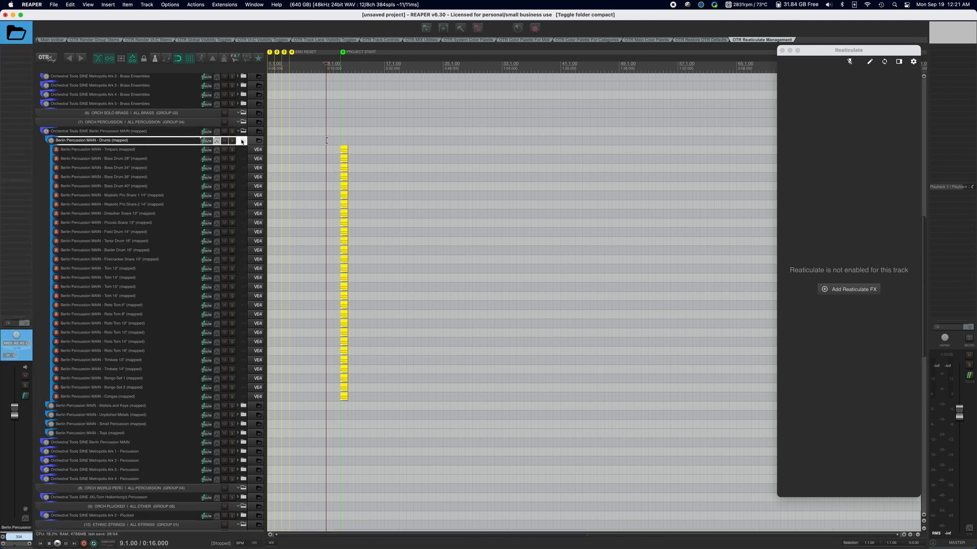
# - Activate the Berlin Percussion MAIN - Timpani (mapped) track and check its server connection in the Vienna Ensemble Pro plugin window
pyautogui.click(164, 152)
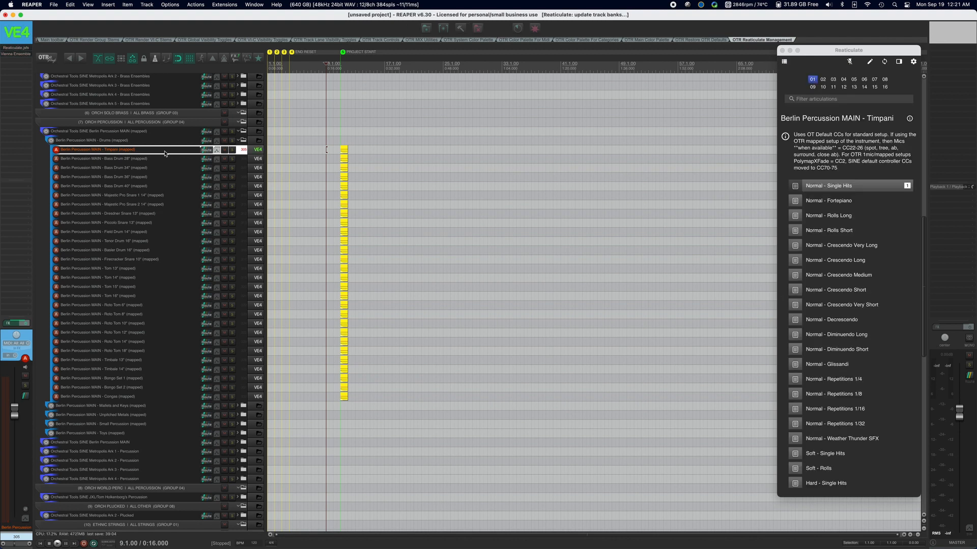
pyautogui.click(23, 55)
pyautogui.moveTo(100, 28); pyautogui.dragTo(357, 69)
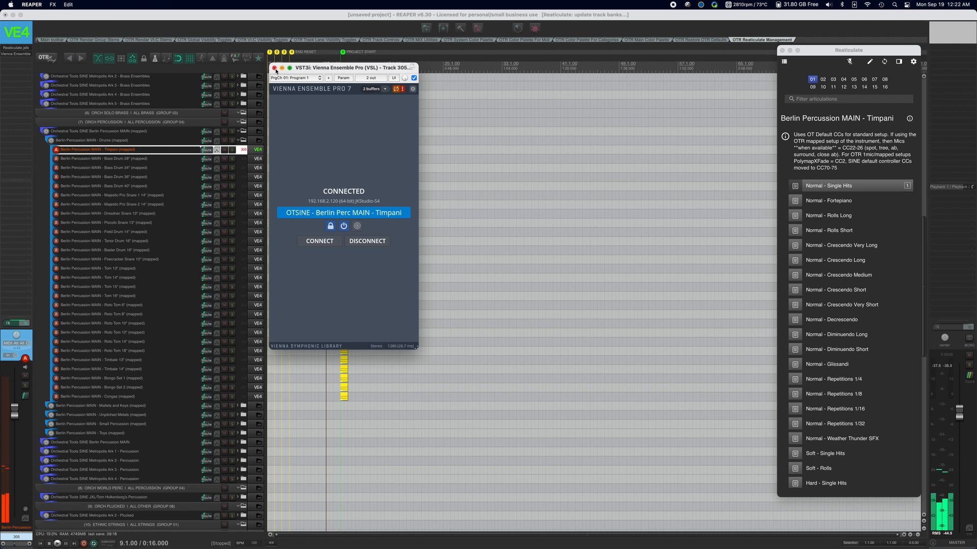
pyautogui.click(274, 68)
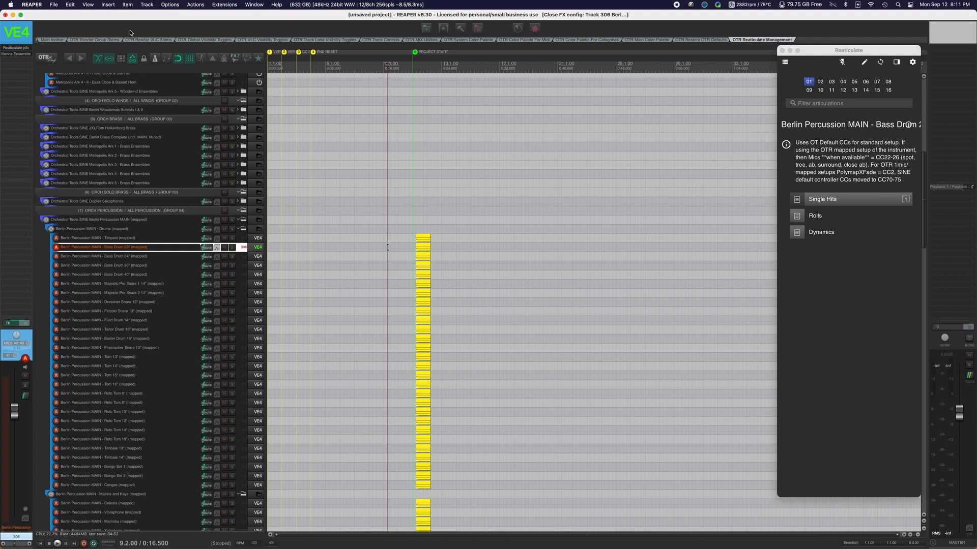
# - Step through the Berlin Percussion MAIN drum tracks between Bass Drum 28" and Majestic Pro Snare 2 14", comparing their Reaticulate status
pyautogui.press('Down')
pyautogui.press('Down')
pyautogui.press('Down')
pyautogui.press('Down')
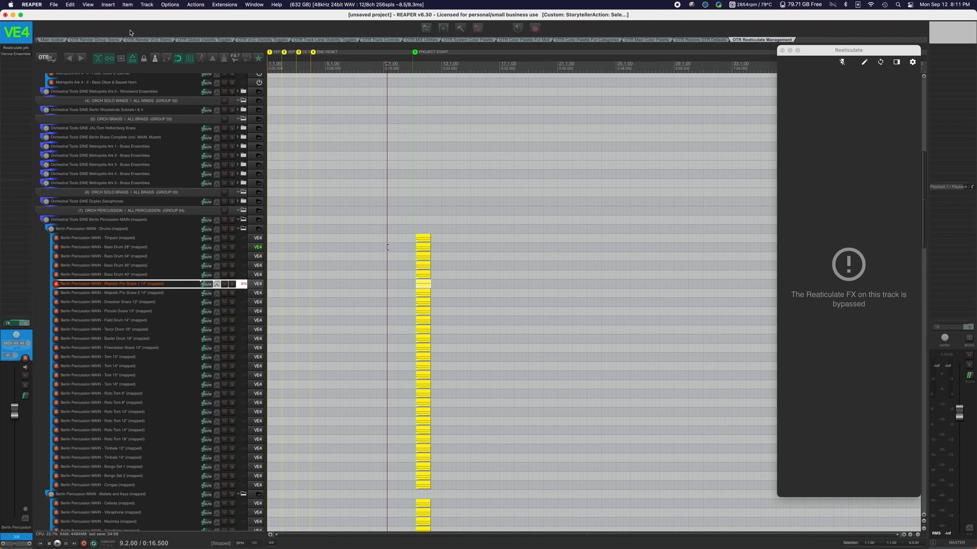
pyautogui.press('Up')
pyautogui.press('Up')
pyautogui.press('Up')
pyautogui.press('Up')
pyautogui.press('Up')
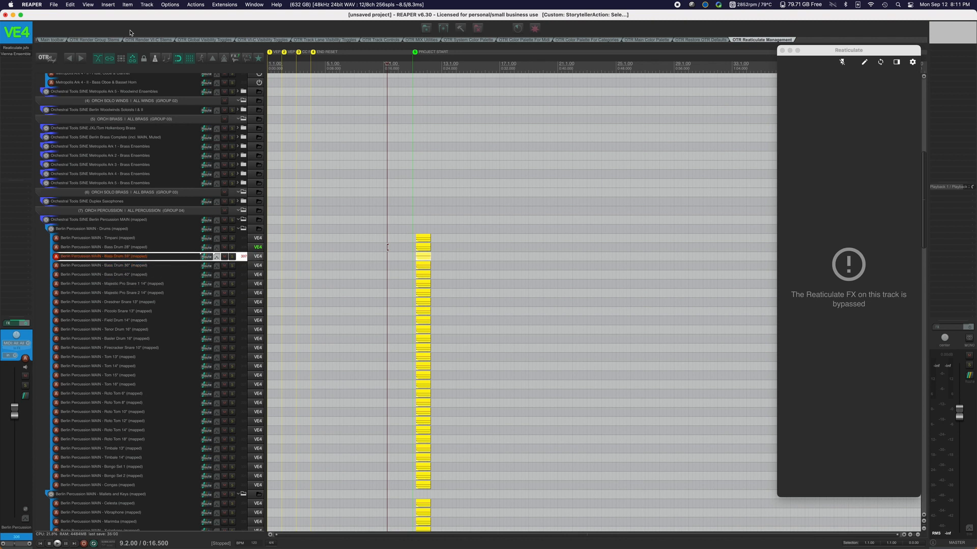
pyautogui.press('Down')
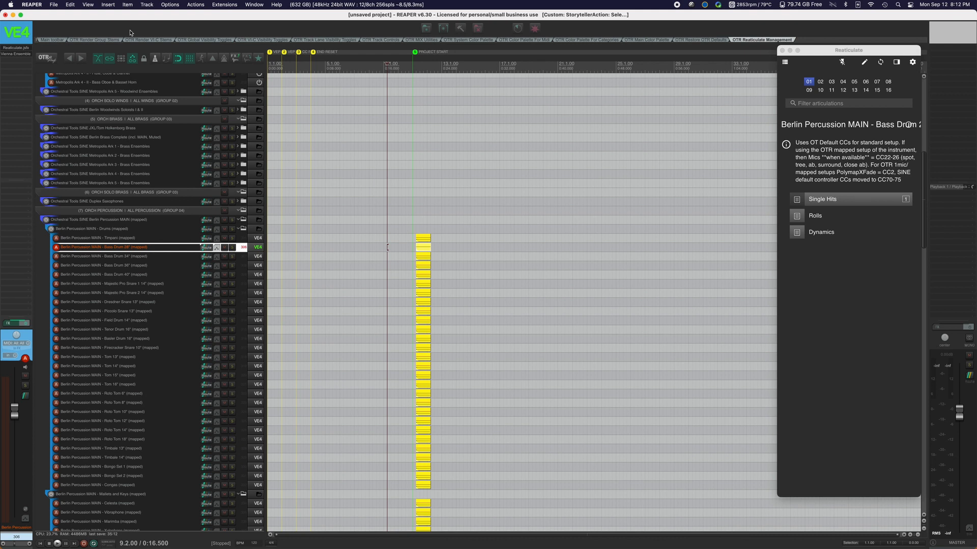
pyautogui.press('Down')
pyautogui.press('Down')
pyautogui.press('Down')
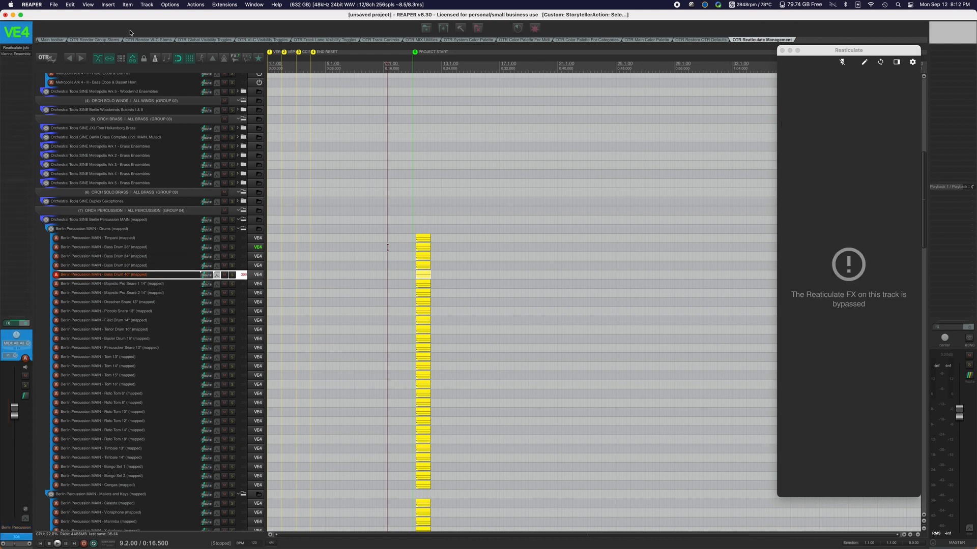
pyautogui.press('Down')
pyautogui.press('Down')
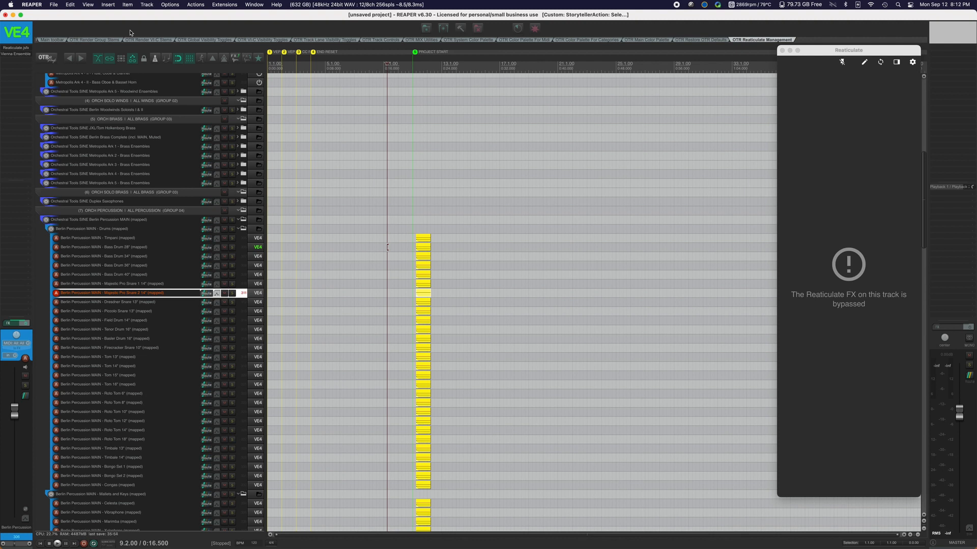
# - Switch the record mode to New Take and on to MIDI replace, and set the record-punch mode to Normal
pyautogui.press('r')
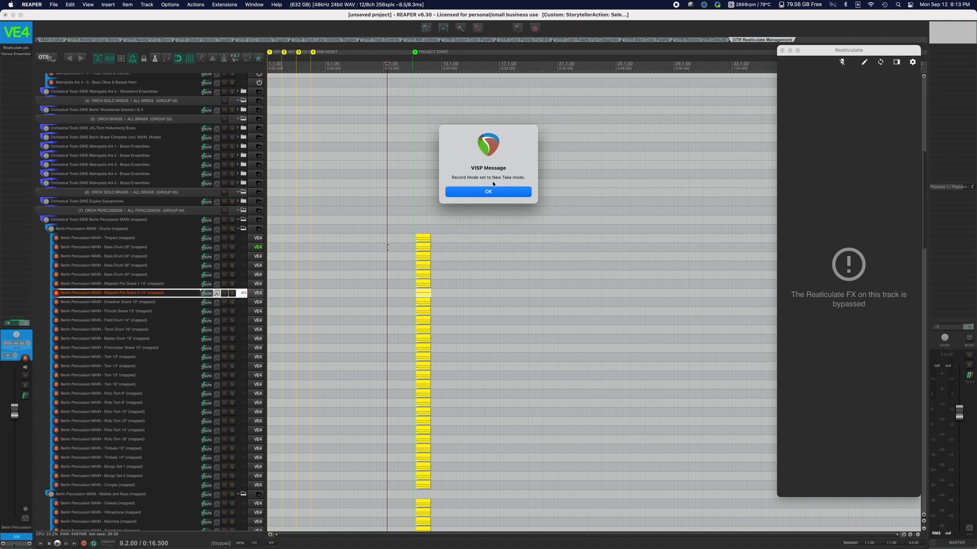
pyautogui.click(493, 189)
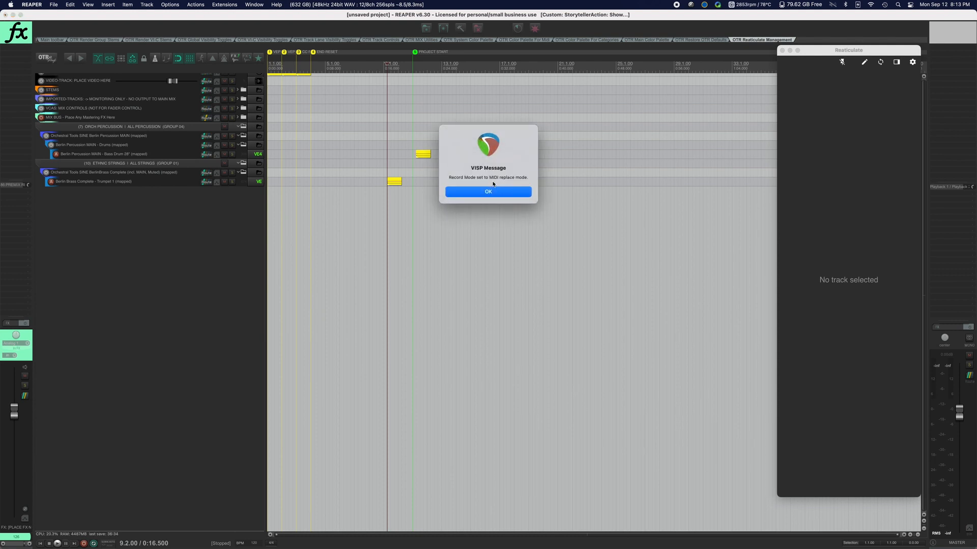
pyautogui.click(493, 191)
pyautogui.click(493, 191)
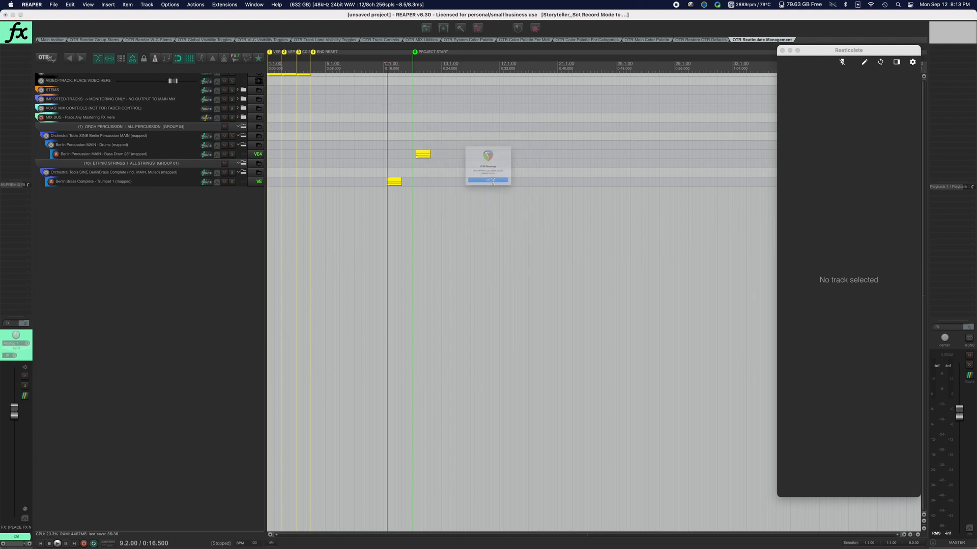
pyautogui.click(492, 181)
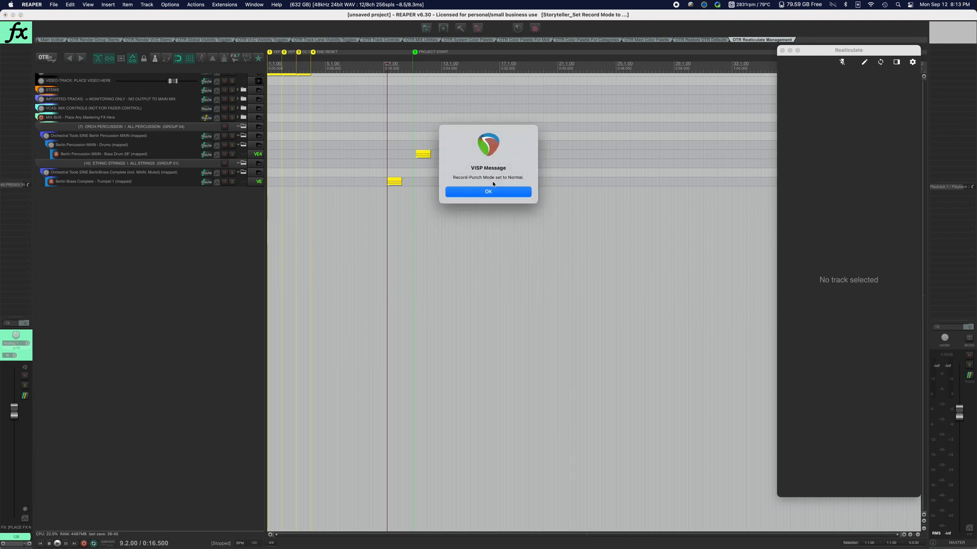
pyautogui.click(493, 184)
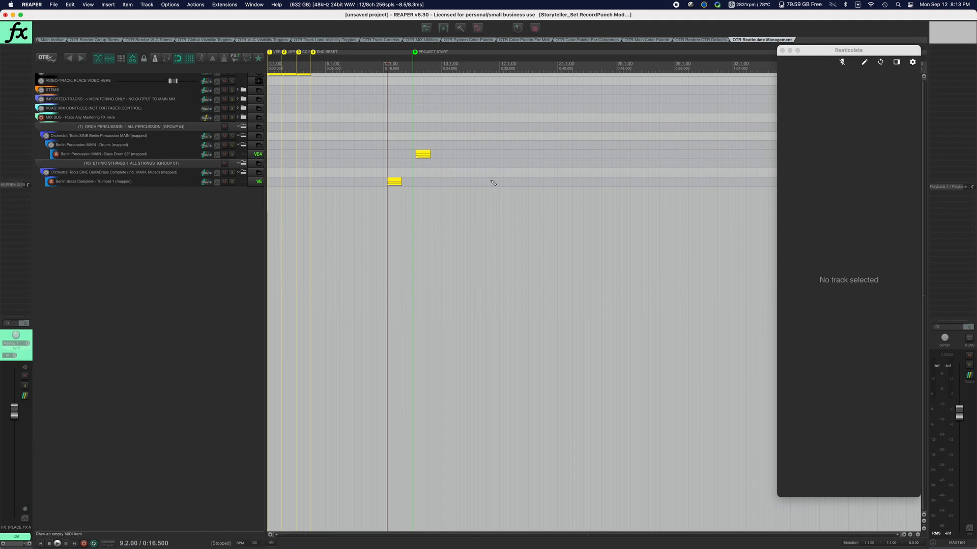
# - Bring the hidden orchestral group tracks back into the track list
pyautogui.scroll(-3, 403, 125)
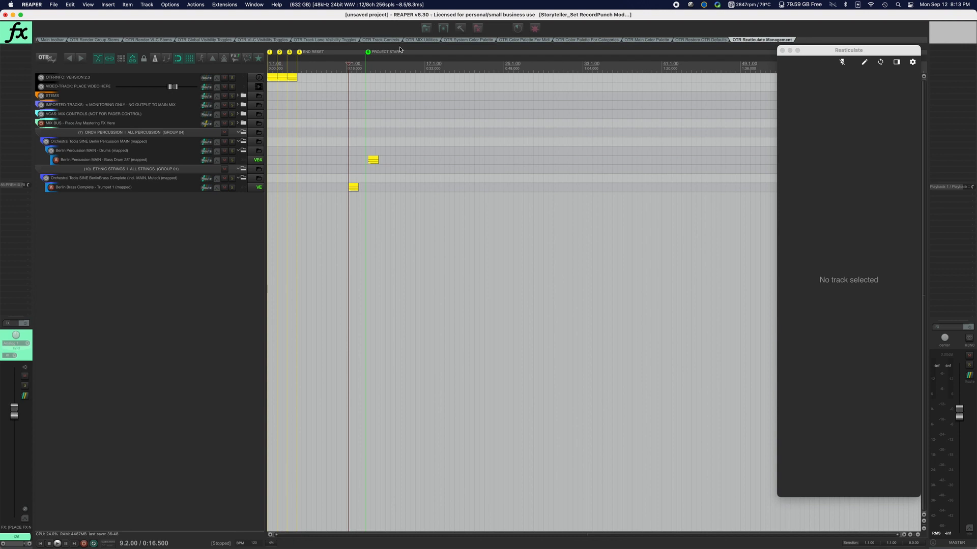
pyautogui.press('super+z')
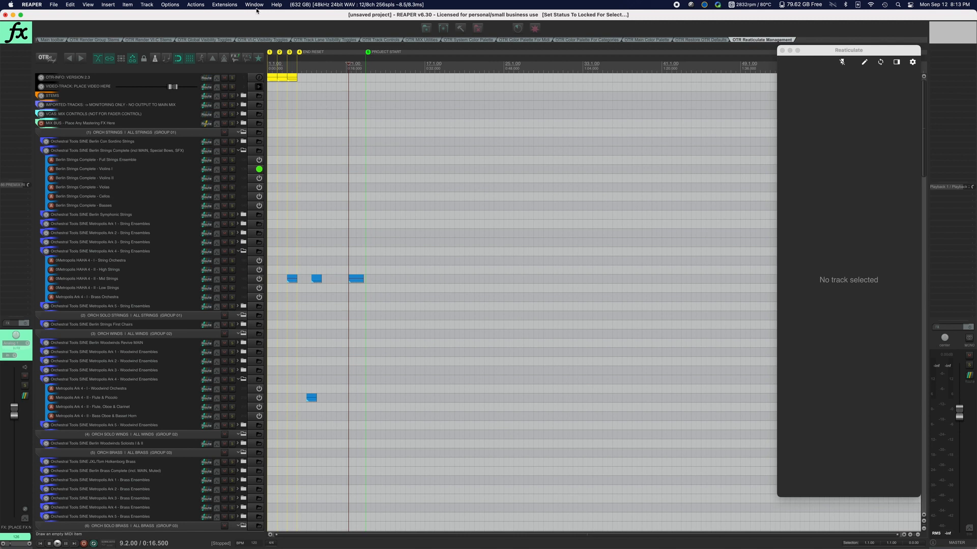
# - Filter the Actions list by VISP and browse through the Storyteller scripts for track selection, automation, volume and transport
pyautogui.click(198, 5)
pyautogui.click(207, 15)
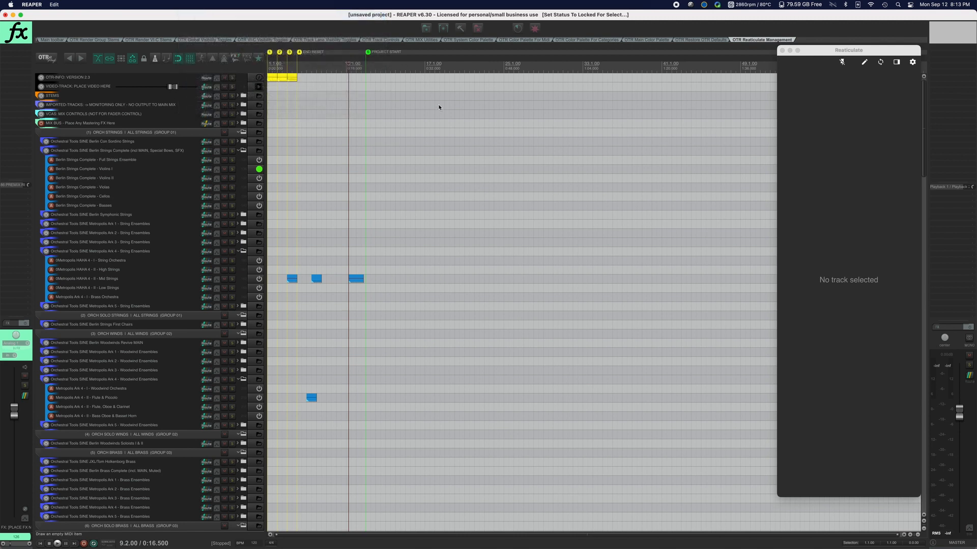
pyautogui.write('V')
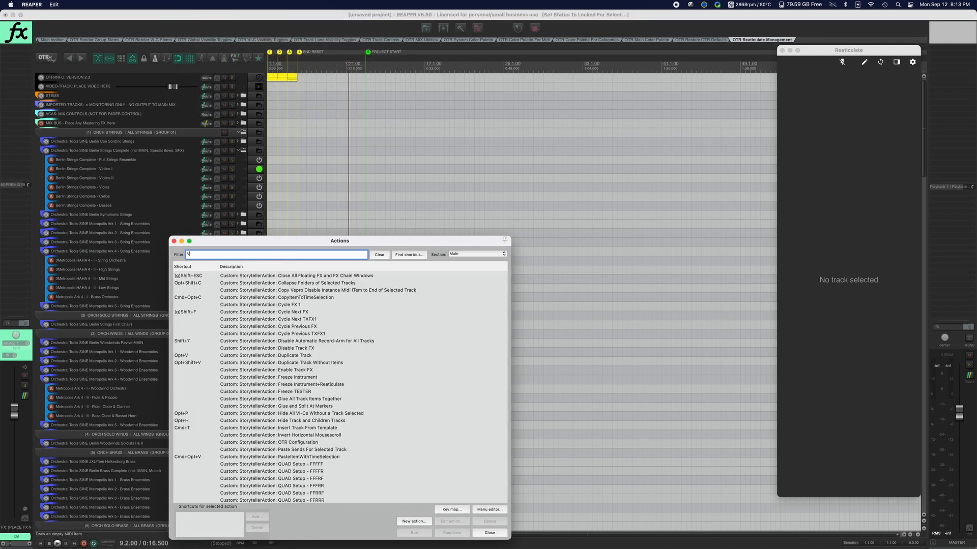
pyautogui.write('ISP')
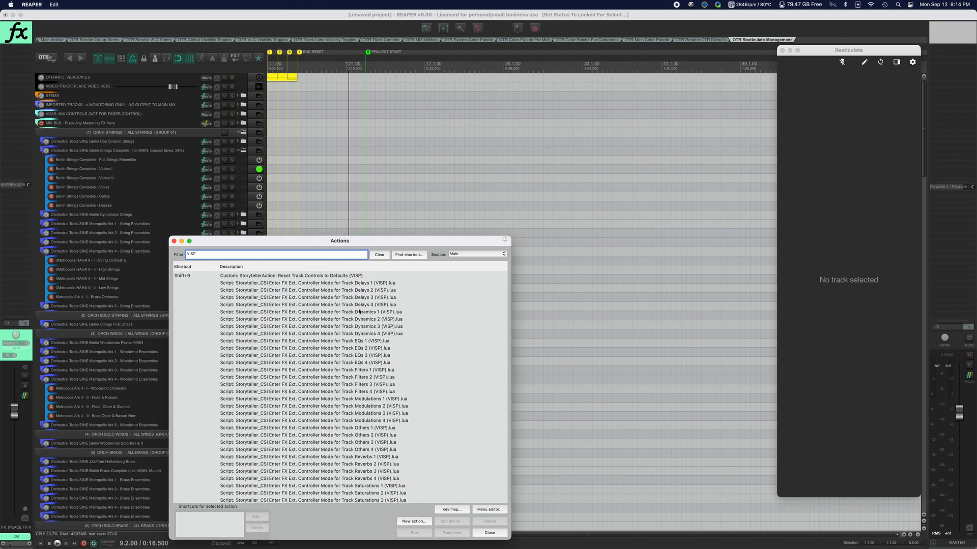
pyautogui.scroll(-15, 359, 312)
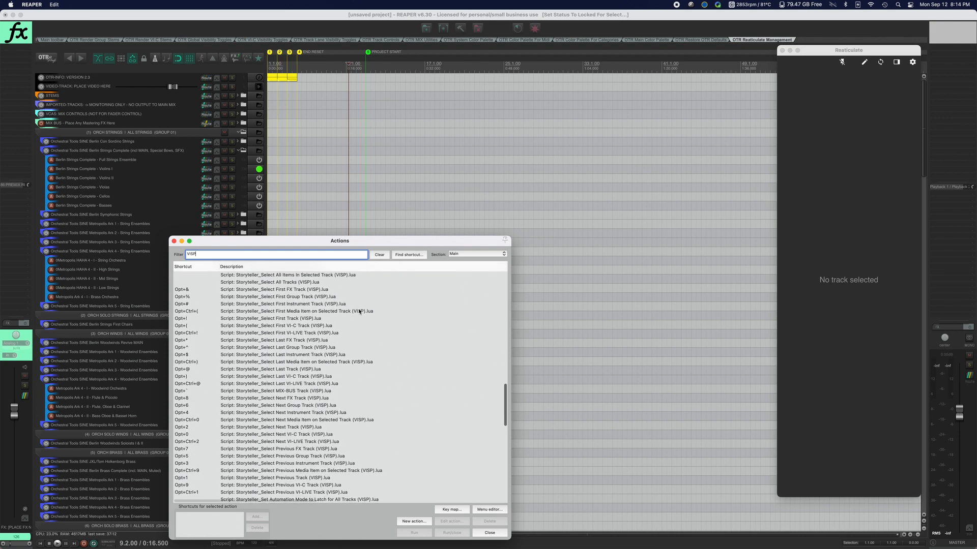
pyautogui.scroll(-5, 360, 311)
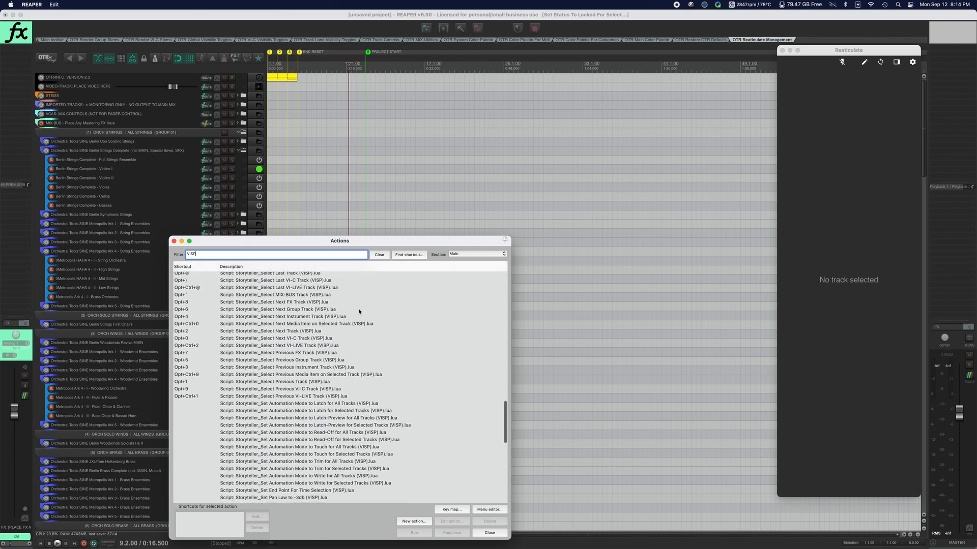
pyautogui.scroll(-10, 358, 311)
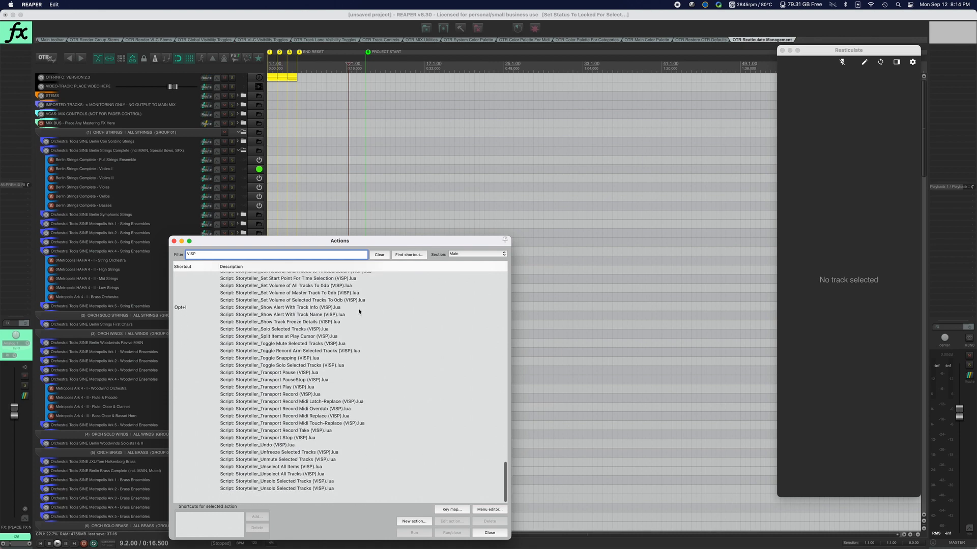
# - Review the VISP actions from the beginning of the list, covering CSI controller modes, sends, MIDI editor modes, freezing and edit cursor moves
pyautogui.scroll(10, 358, 311)
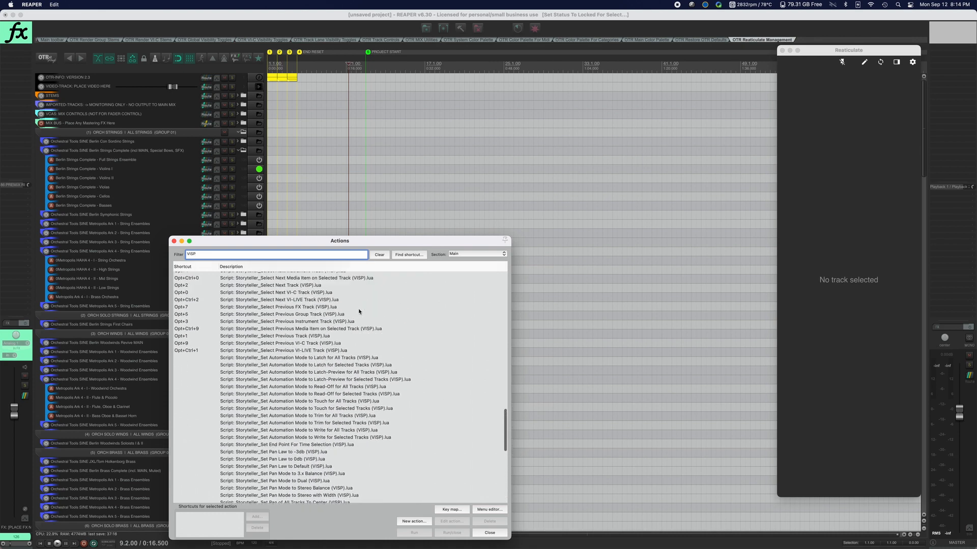
pyautogui.scroll(15, 359, 310)
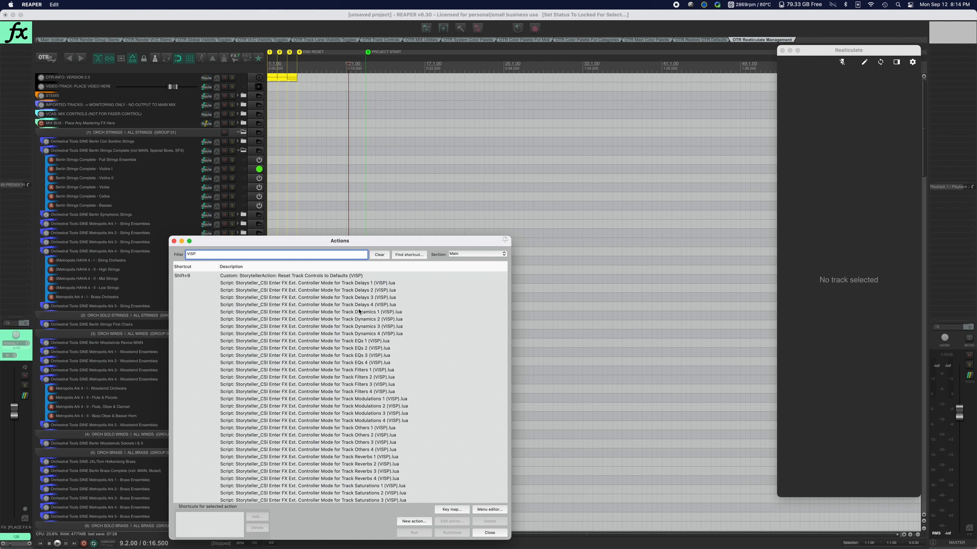
pyautogui.scroll(-6, 360, 311)
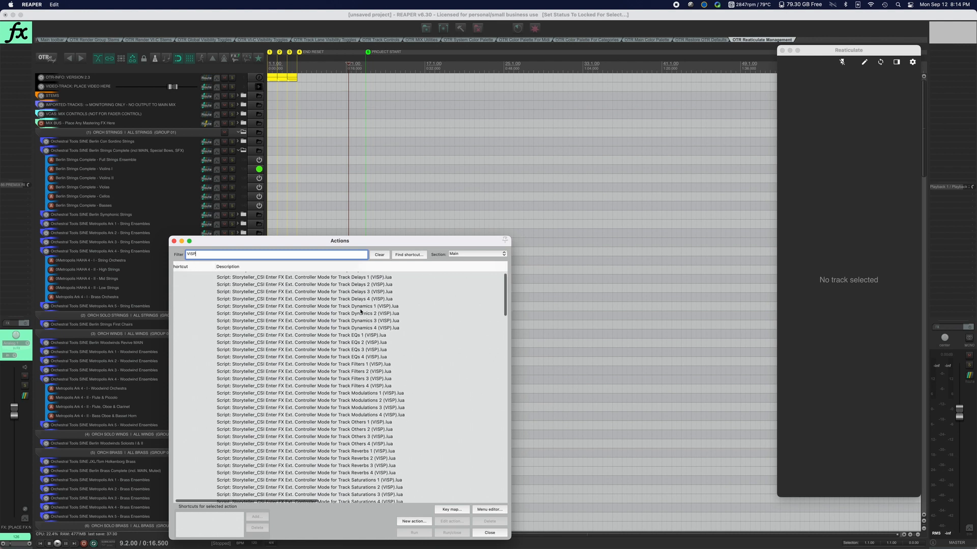
pyautogui.scroll(-2, 361, 311)
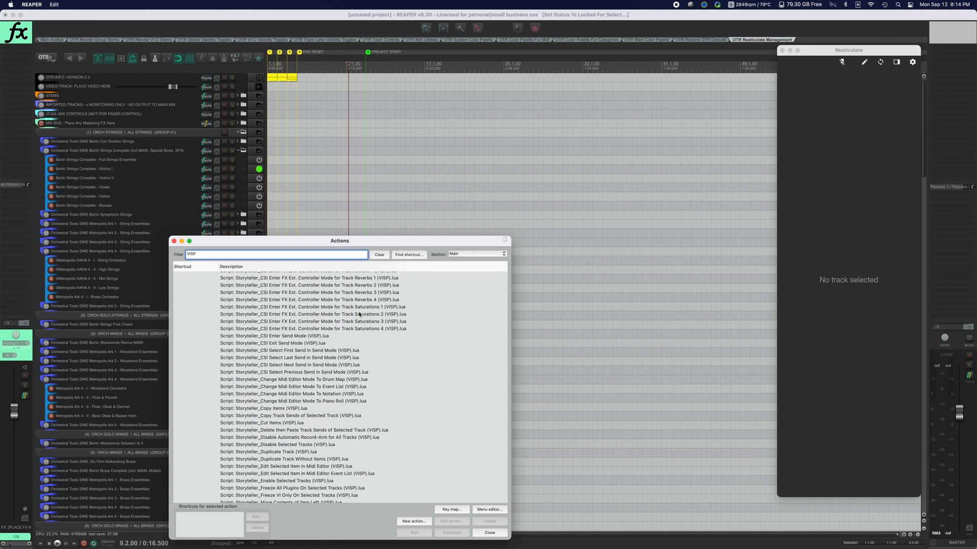
pyautogui.scroll(-3, 361, 311)
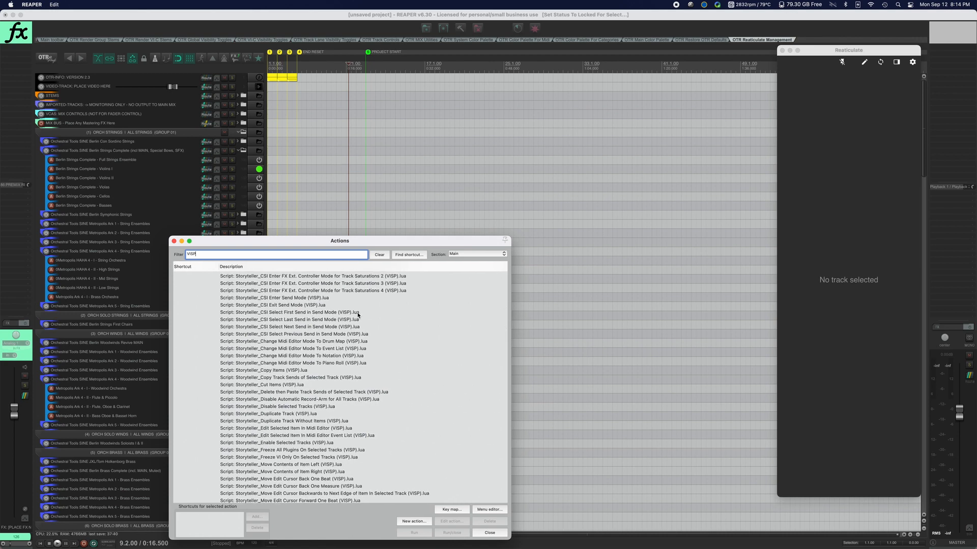
pyautogui.scroll(-5, 358, 315)
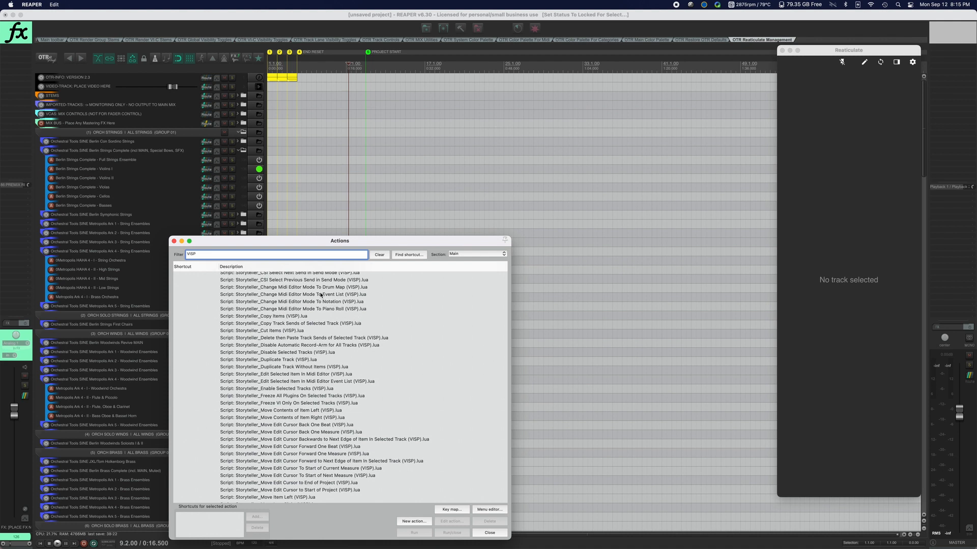
# - Replace the Actions list filter with "select next track"
pyautogui.click(321, 255)
pyautogui.moveTo(320, 255); pyautogui.dragTo(196, 249)
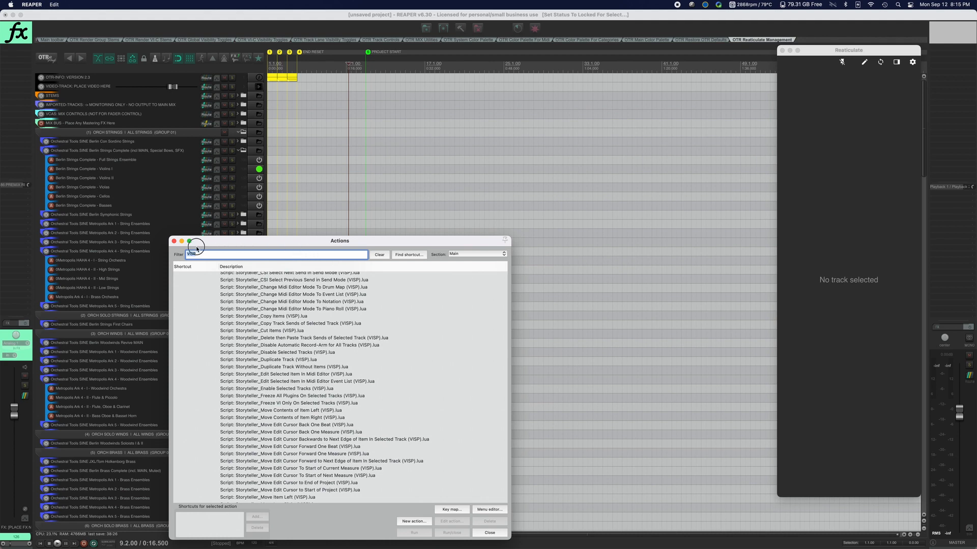
pyautogui.write('select next')
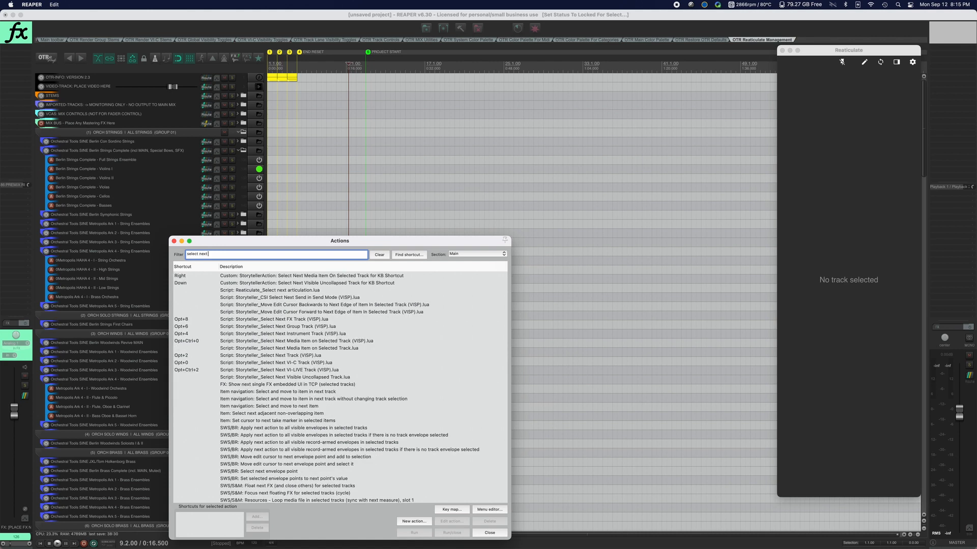
pyautogui.write(' track')
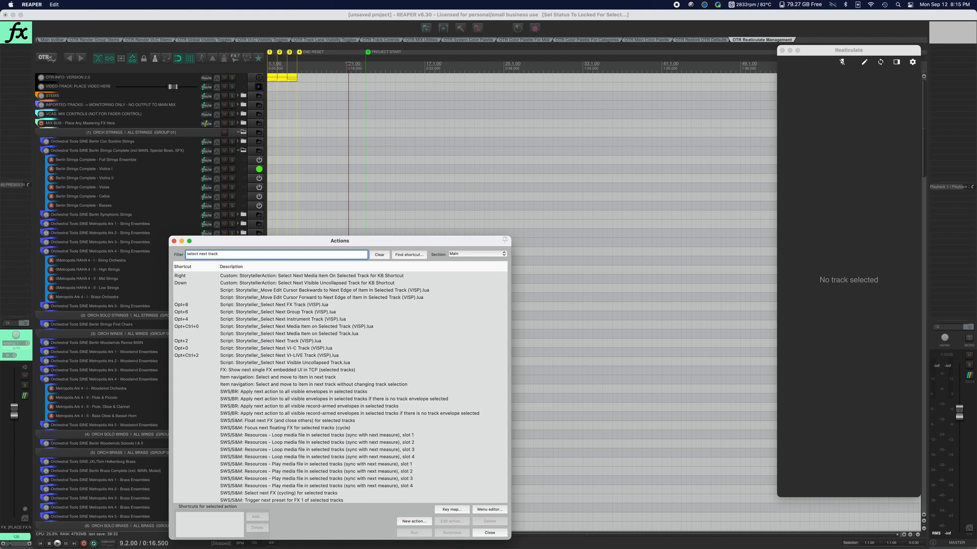
# - Compare the shortcuts of the Storyteller select-next actions for visible uncollapsed, FX, group, instrument, media item and plain tracks, and close the Actions list
pyautogui.click(218, 283)
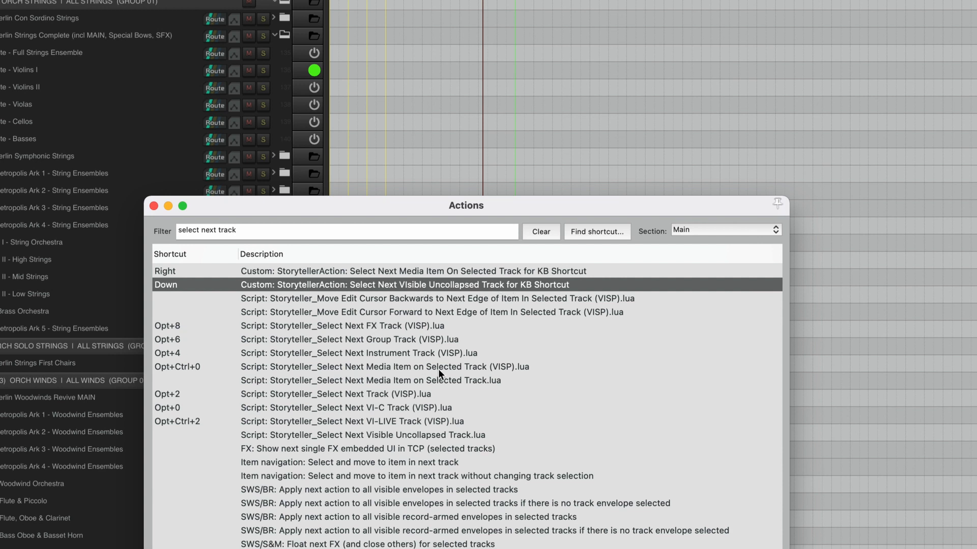
pyautogui.click(369, 324)
pyautogui.click(362, 341)
pyautogui.click(365, 354)
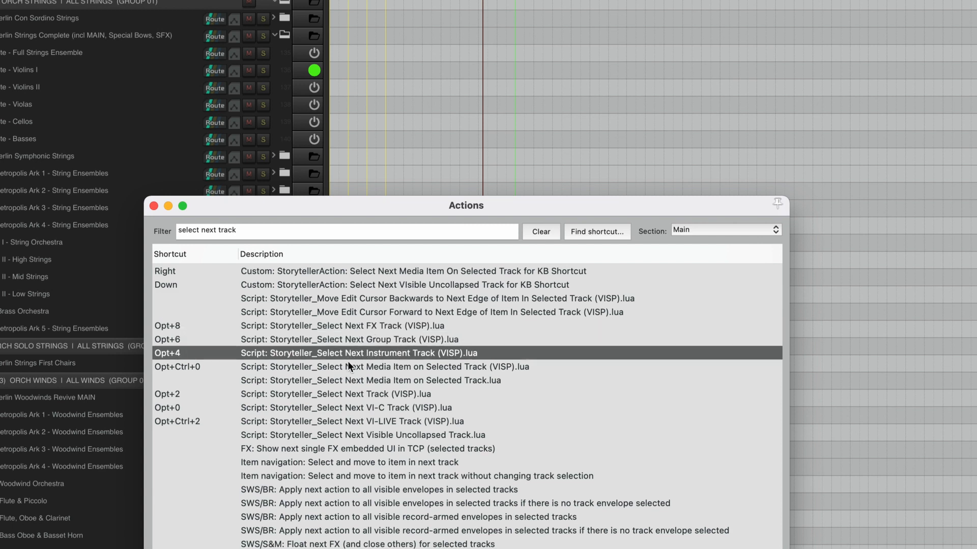
pyautogui.click(349, 367)
pyautogui.click(354, 396)
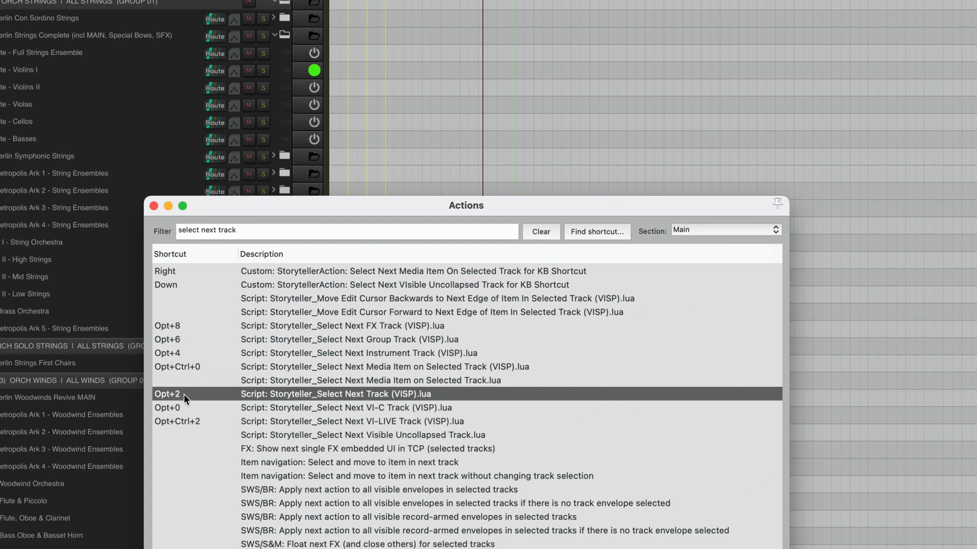
pyautogui.click(332, 283)
pyautogui.click(305, 393)
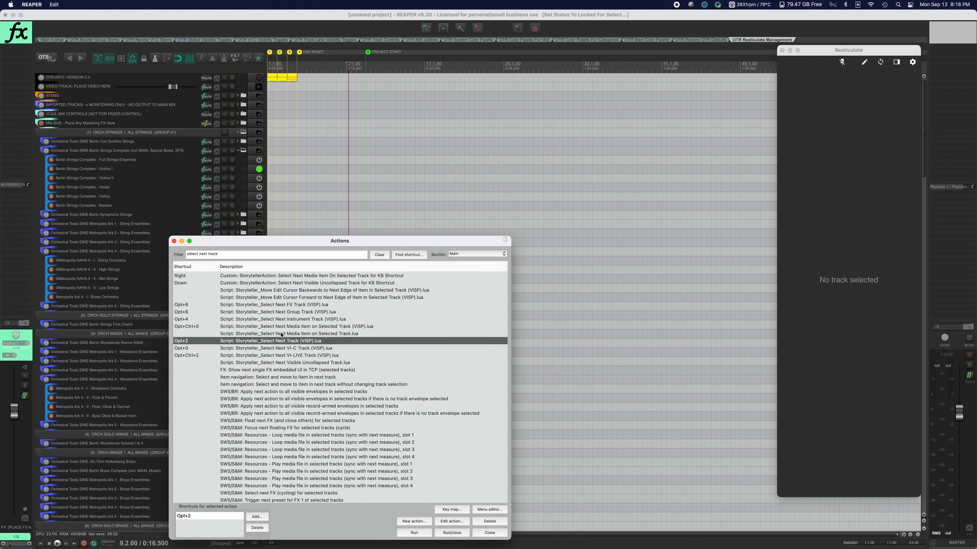
pyautogui.click(497, 534)
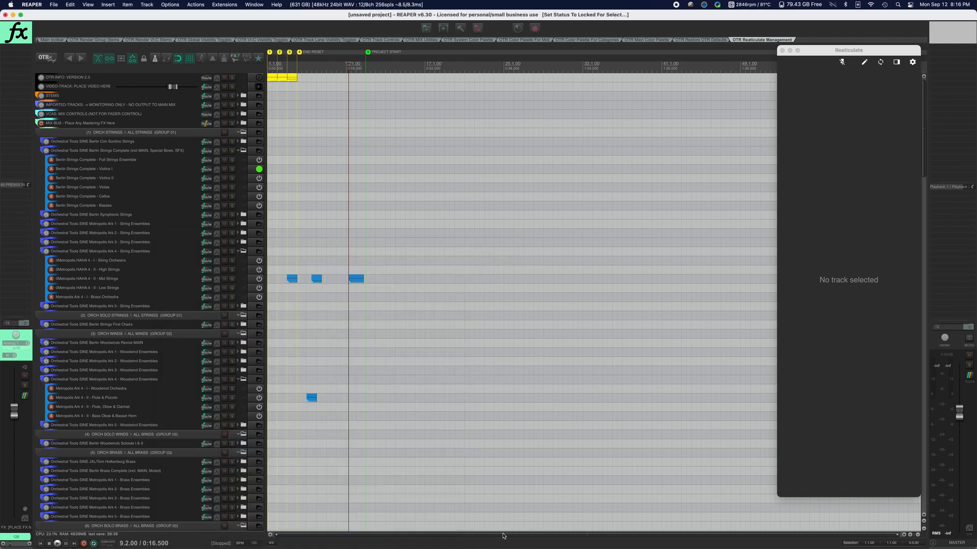